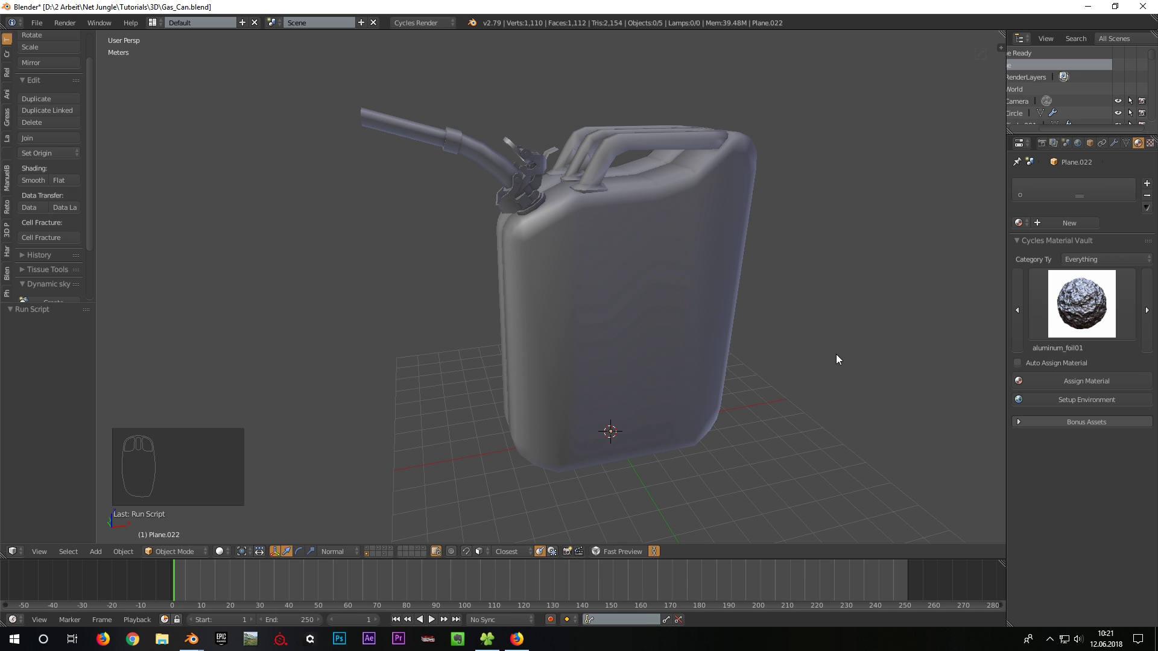
Step: Maximize the 3D view and examine the low-poly clamp at the spout's base from several close angles
key(shift+space)
middle_drag(798, 253, 734, 230)
scroll(541, 234, up, 3)
right_click(601, 327)
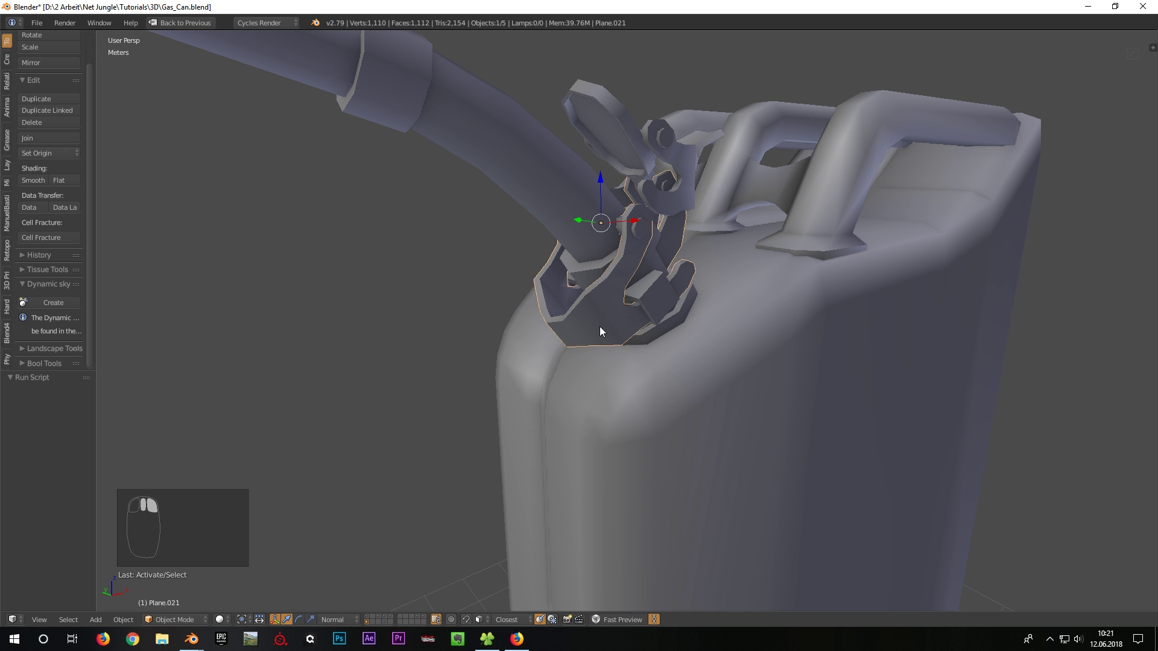
key(KP_Decimal)
middle_drag(674, 403, 753, 341)
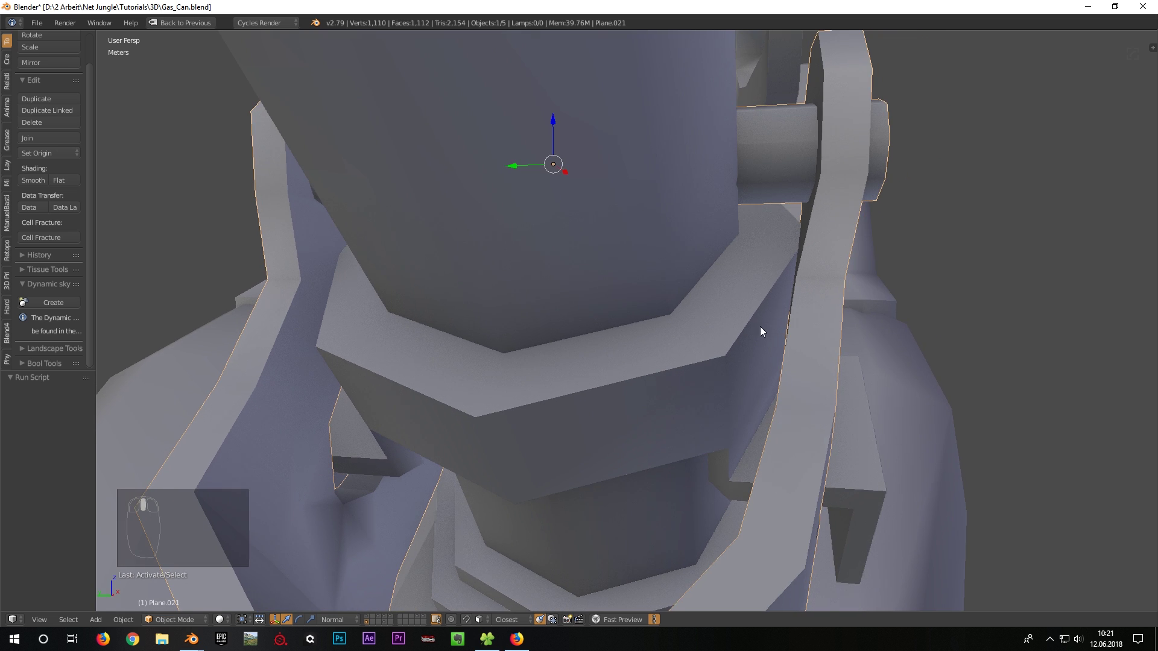
mouse_move(787, 280)
middle_down()
mouse_move(800, 251)
mouse_move(794, 280)
middle_up()
middle_drag(795, 326, 606, 307)
scroll(776, 285, down, 4)
scroll(723, 403, up, 2)
Step: Test-move the clamp, spout, latch and canister pieces one by one, cancelling each move, to check which are separate objects
key(g)
right_click(386, 431)
right_click(781, 256)
key(g)
right_click(946, 171)
right_click(659, 172)
key(g)
right_click(500, 150)
middle_drag(500, 151, 489, 211)
right_click(594, 270)
key(g)
right_click(595, 270)
scroll(595, 270, down, 4)
right_click(941, 392)
key(g)
right_click(657, 337)
scroll(658, 337, up, 6)
middle_drag(658, 338, 741, 289)
right_click(742, 290)
key(g)
right_click(724, 226)
middle_drag(725, 226, 408, 563)
scroll(407, 563, down, 4)
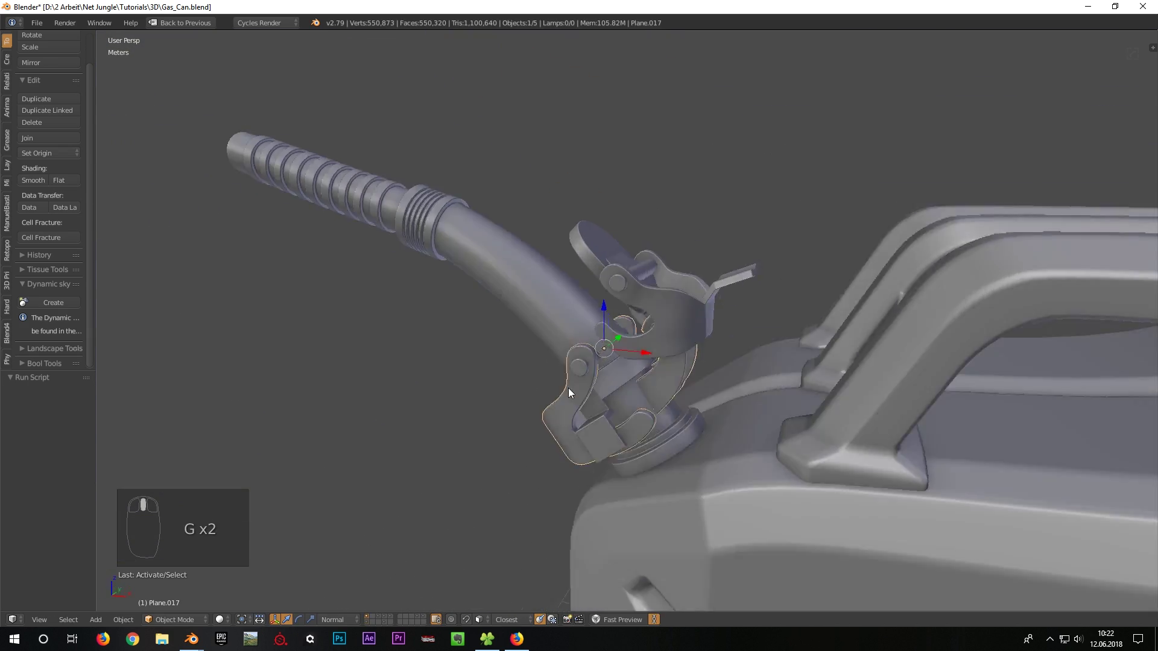
Step: Try to separate the linked latch-side piece from the high-poly clamp mesh by selection
scroll(568, 388, up, 5)
middle_drag(568, 388, 520, 236)
key(Tab)
middle_drag(677, 309, 727, 314)
key(a)
key(a)
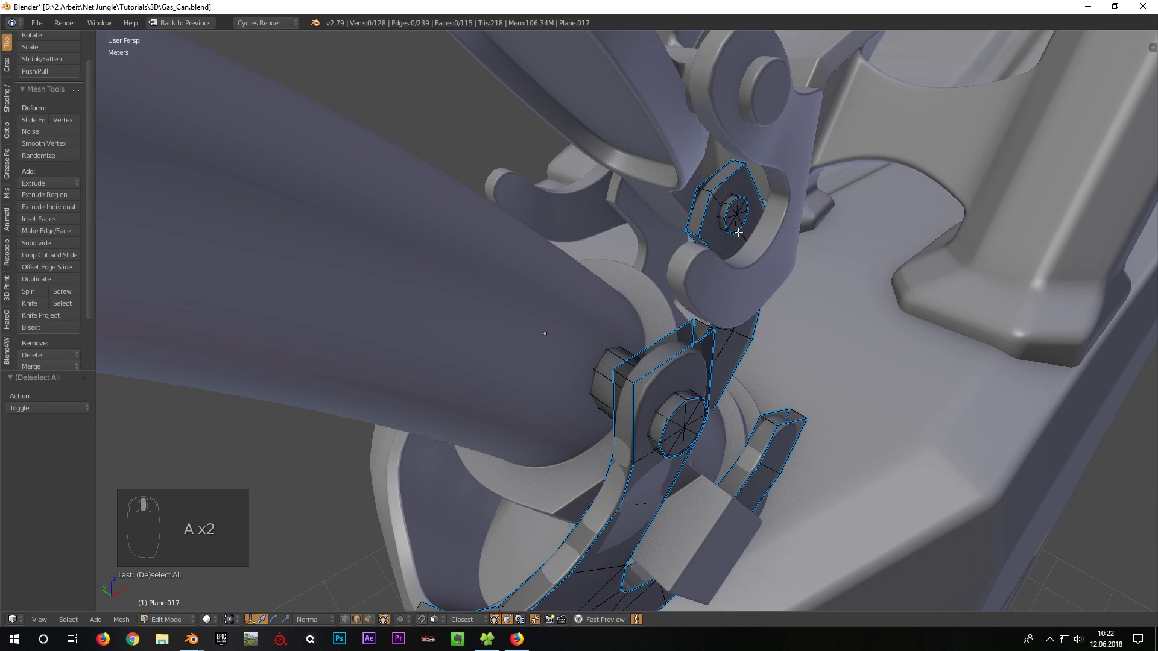
key(l)
key(l)
middle_drag(735, 296, 676, 326)
key(p)
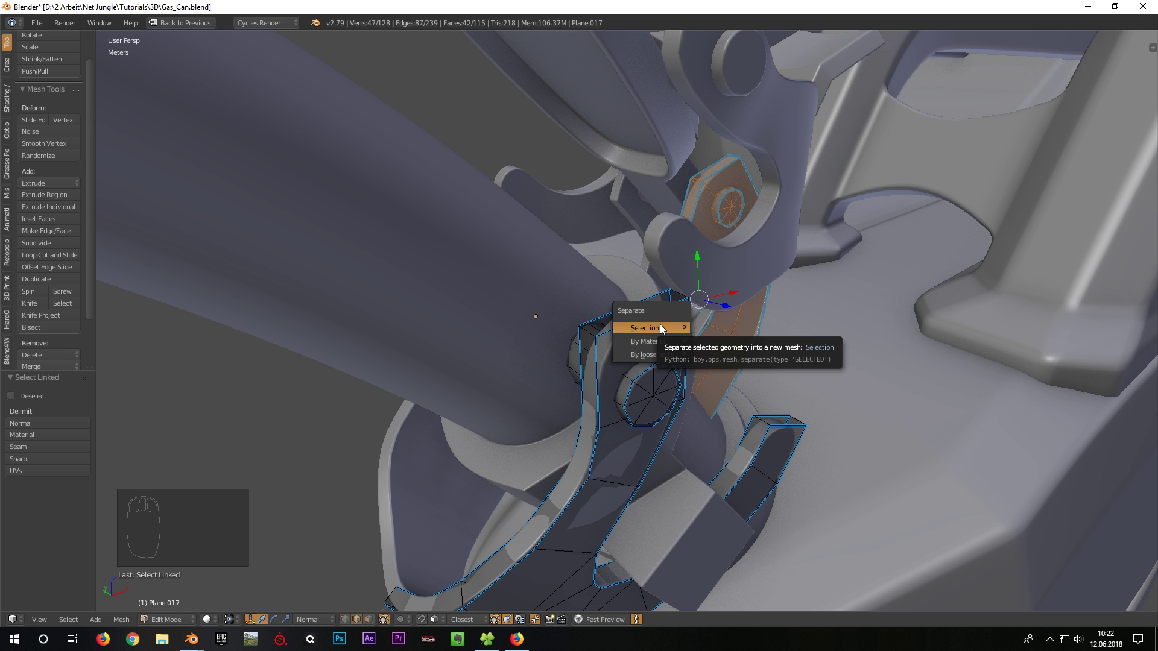
scroll(827, 280, down, 4)
middle_drag(827, 279, 809, 280)
key(Tab)
scroll(745, 288, down, 8)
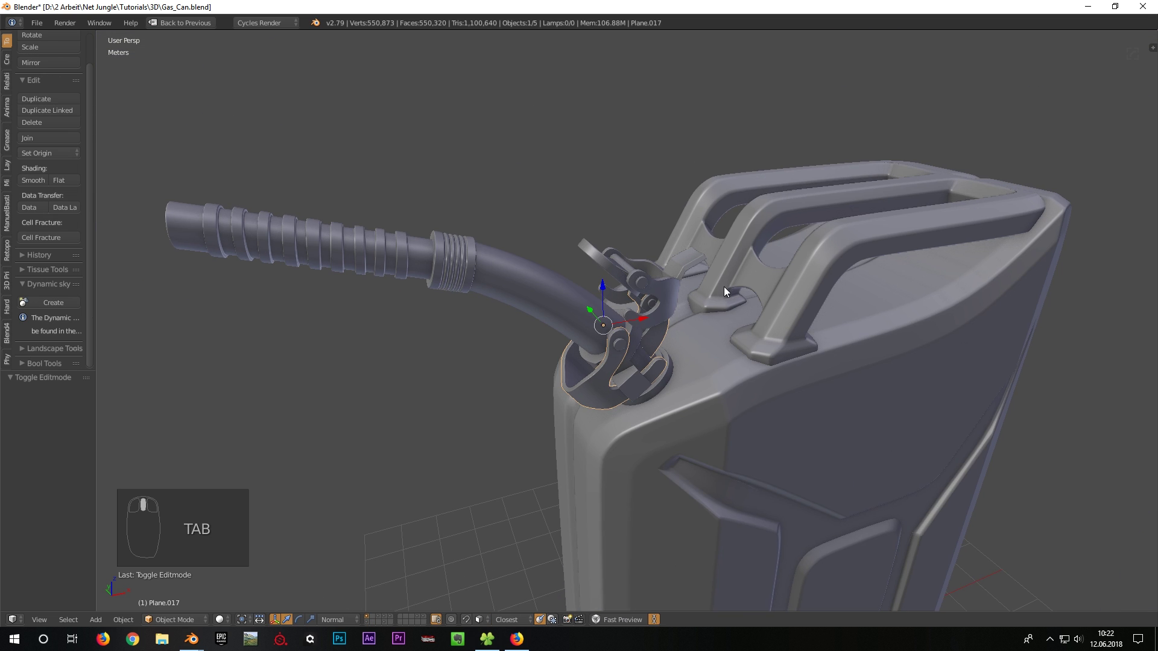
Step: Restore the full layout, rename the high-poly canister body as canister_1_high, and copy that name
right_click(717, 393)
middle_drag(718, 389, 604, 414)
key(shift+space)
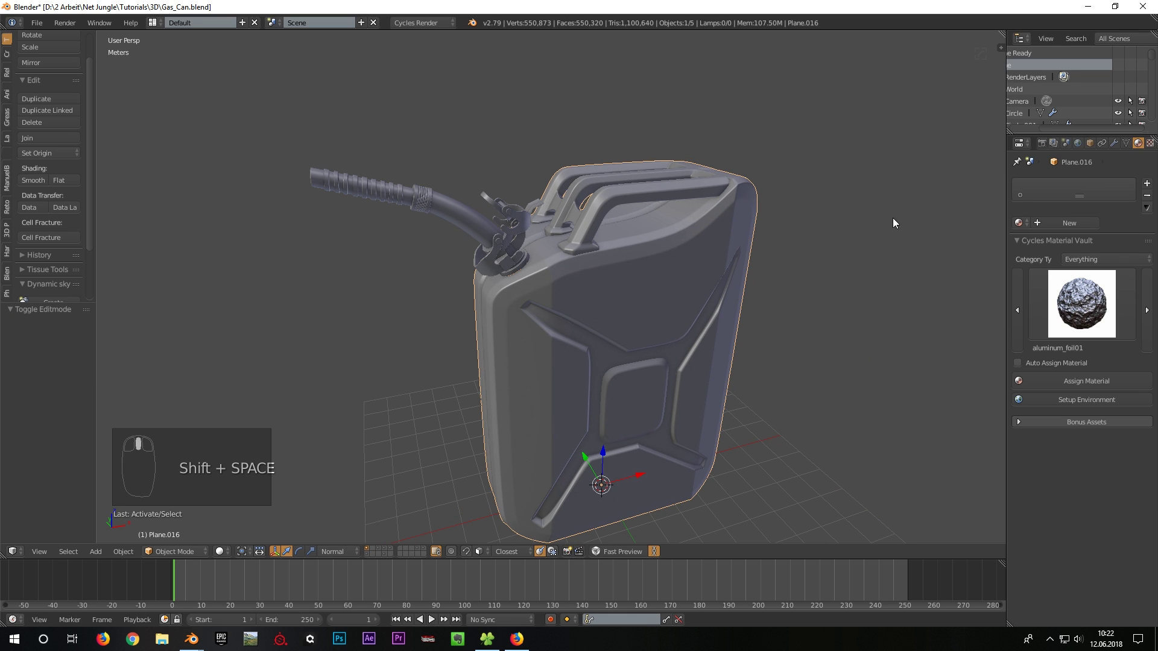
click(1089, 143)
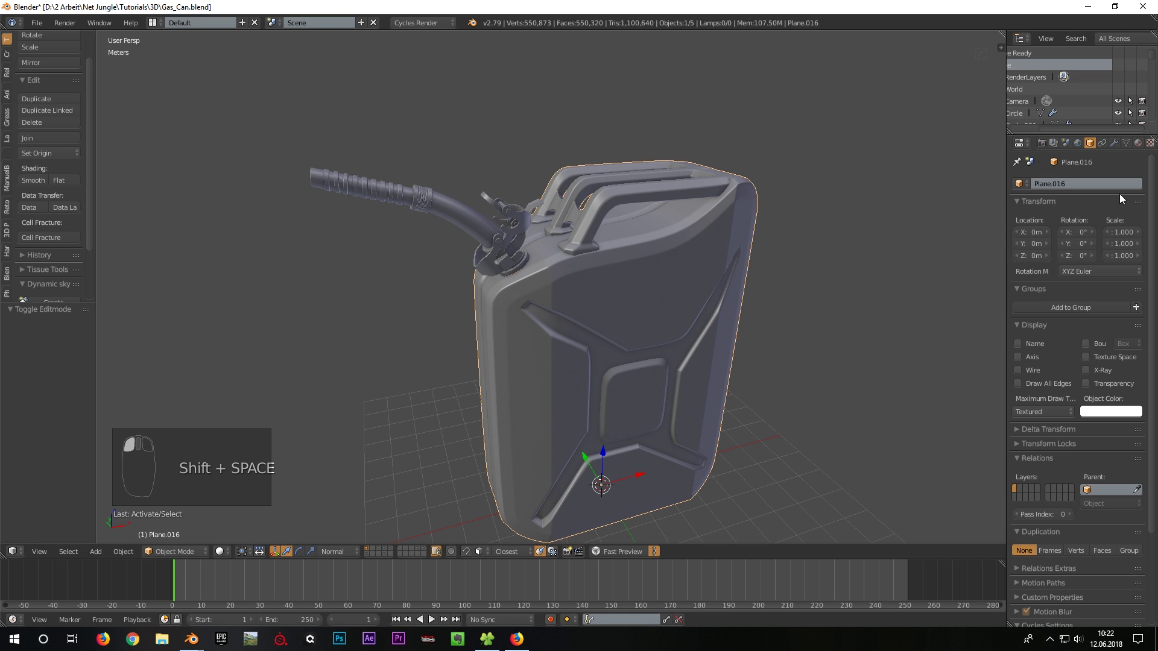
click(1055, 183)
text(canister_1_high)
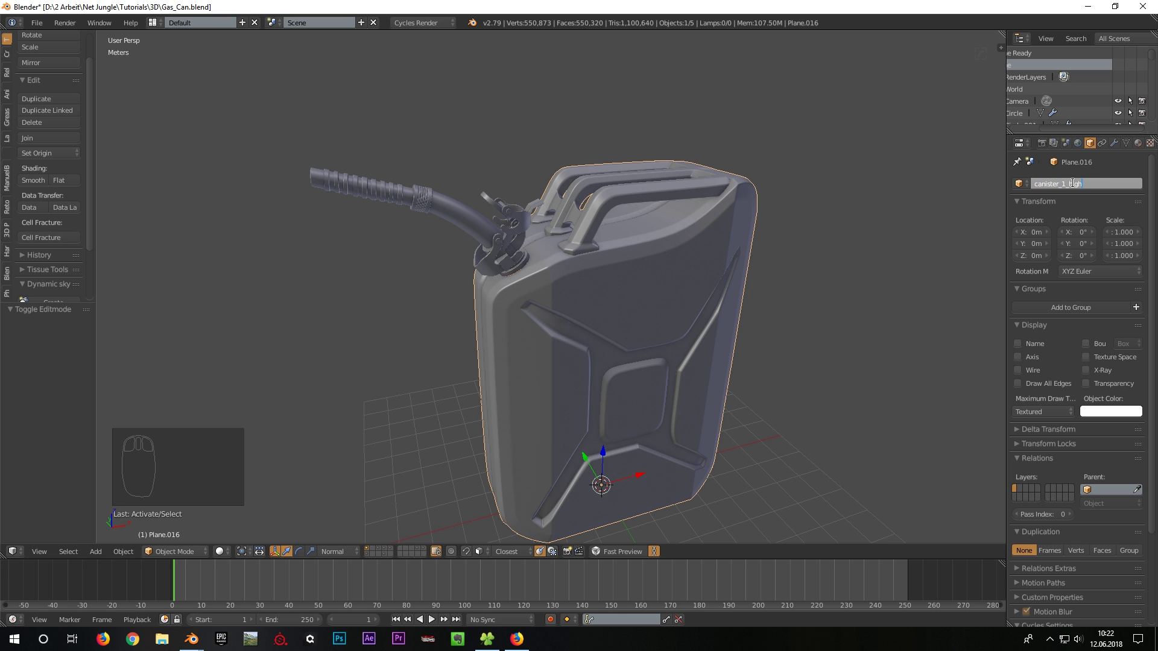
key(Return)
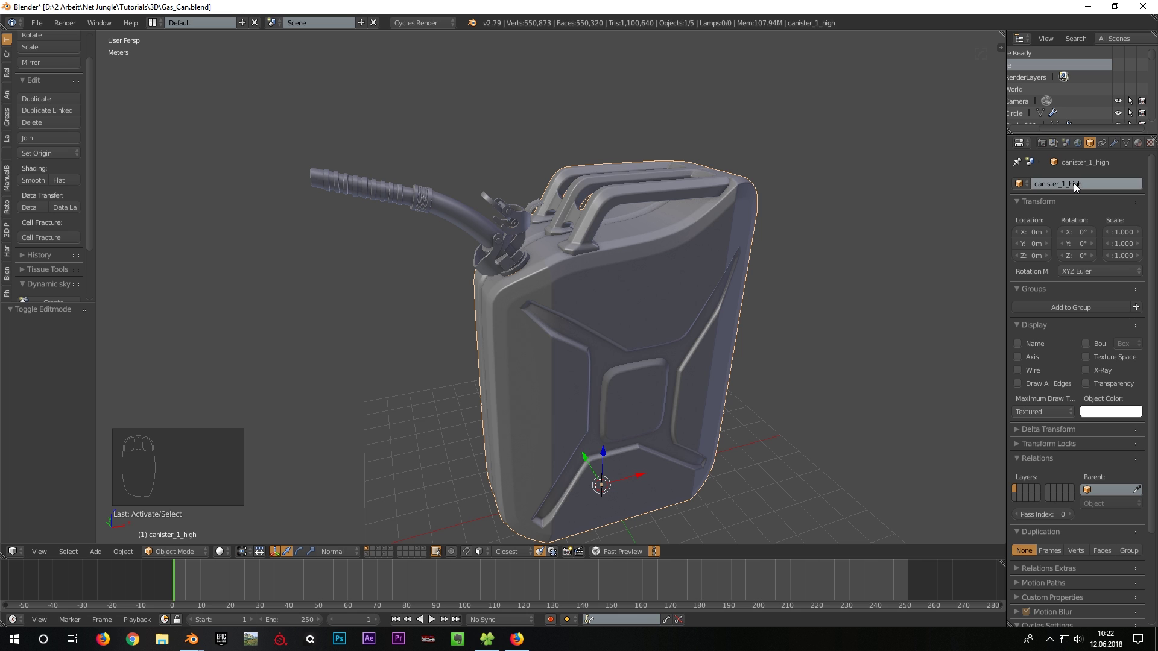
click(1076, 189)
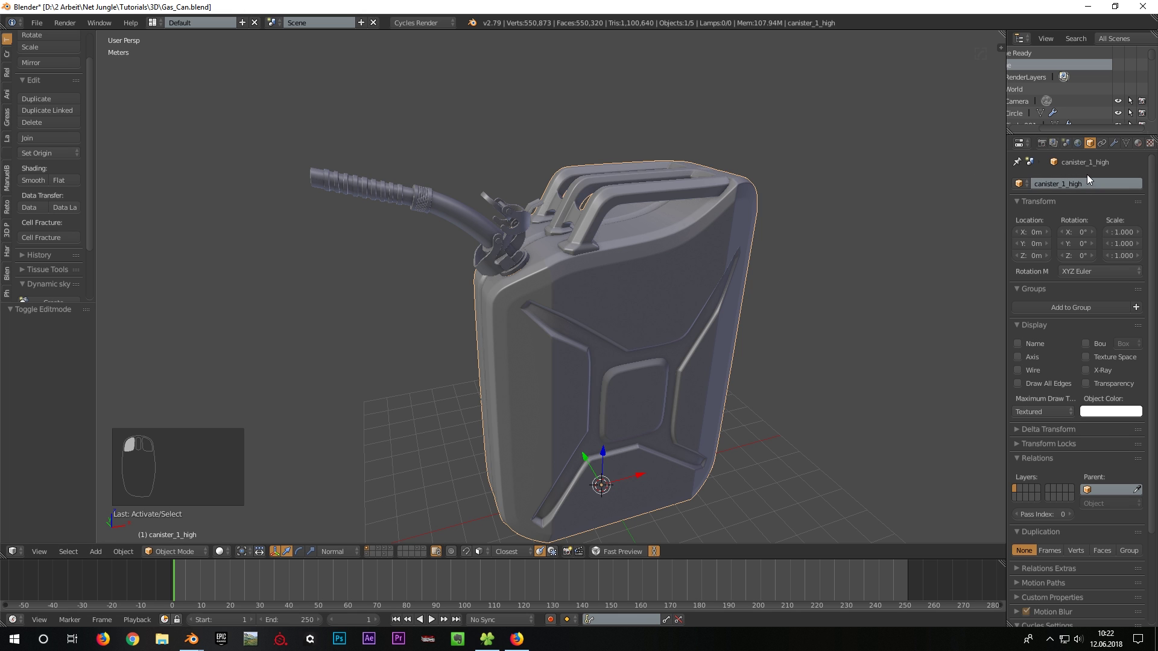
key(ctrl+c)
Step: Hide the high-poly canister body and rename the spout as canister_2_high
middle_drag(477, 285, 547, 240)
key(h)
right_click(507, 216)
click(1079, 183)
key(ctrl+v)
key(Left)
key(Left)
key(Left)
key(Left)
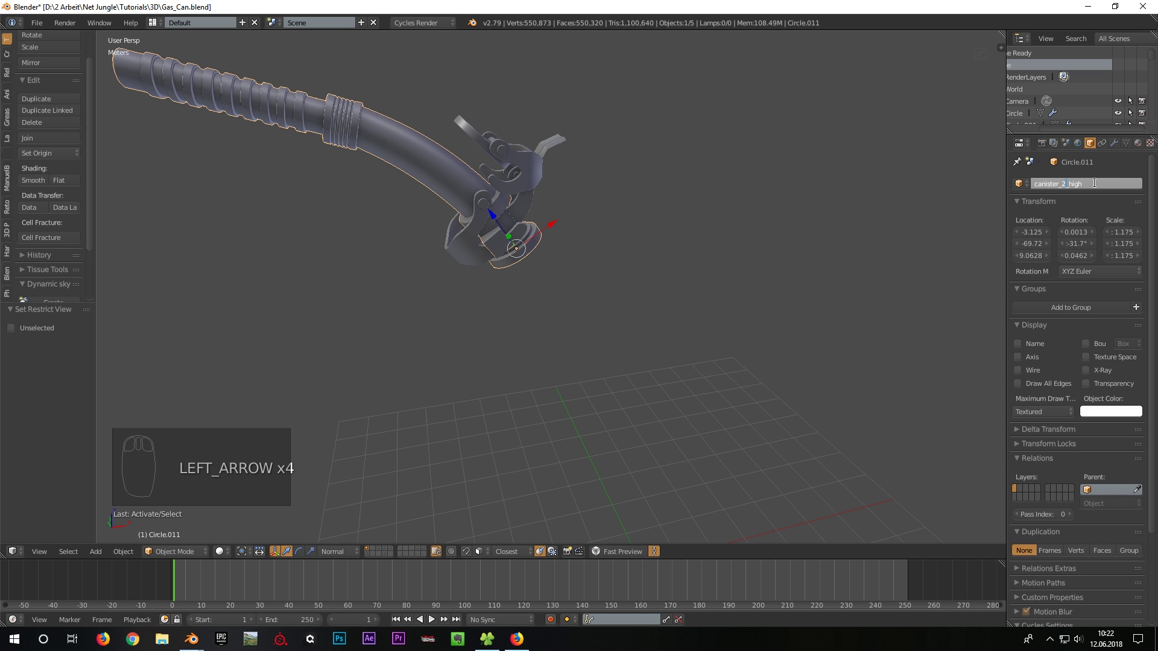
key(Return)
Step: Hide the high-poly spout and rename the clamp with the next number in the canister _high naming series
middle_drag(598, 248, 724, 320)
key(h)
scroll(623, 262, up, 1)
right_click(603, 302)
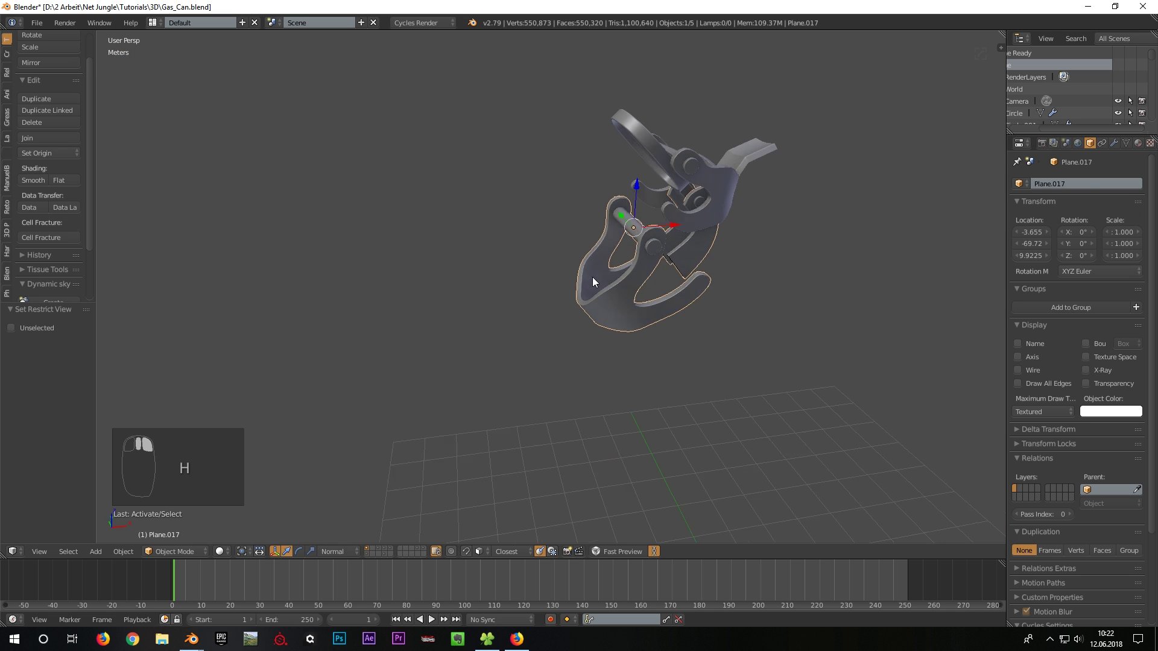
middle_drag(603, 308, 591, 290)
click(1079, 183)
key(ctrl+v)
key(Left)
key(Left)
key(Left)
key(Left)
key(Return)
Step: Hide the high-poly clamp and rename the latch lever as canister_4_high
key(h)
middle_drag(679, 315, 687, 305)
right_click(706, 253)
click(1086, 183)
key(ctrl+v)
key(Left)
key(Left)
key(Left)
key(Left)
key(Left)
key(BackSpace)
text(4)
key(Return)
Step: Hide the high-poly latch lever and rename the round lid as canister_5_high
key(h)
middle_drag(634, 199, 627, 189)
right_click(625, 188)
click(1093, 181)
key(ctrl+v)
key(Left)
key(Left)
key(Left)
key(Left)
key(Left)
key(BackSpace)
text(5)
key(Return)
middle_drag(678, 286, 682, 288)
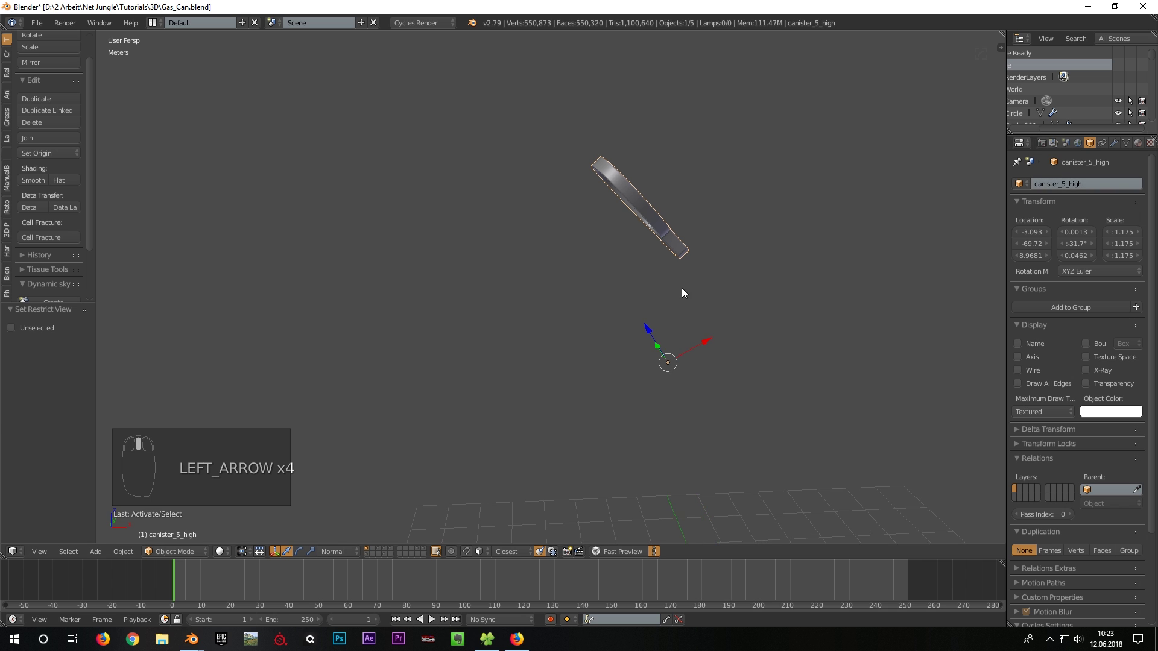
Step: Unhide all high-poly parts and clear the selection
key(alt+h)
scroll(631, 276, down, 3)
key(a)
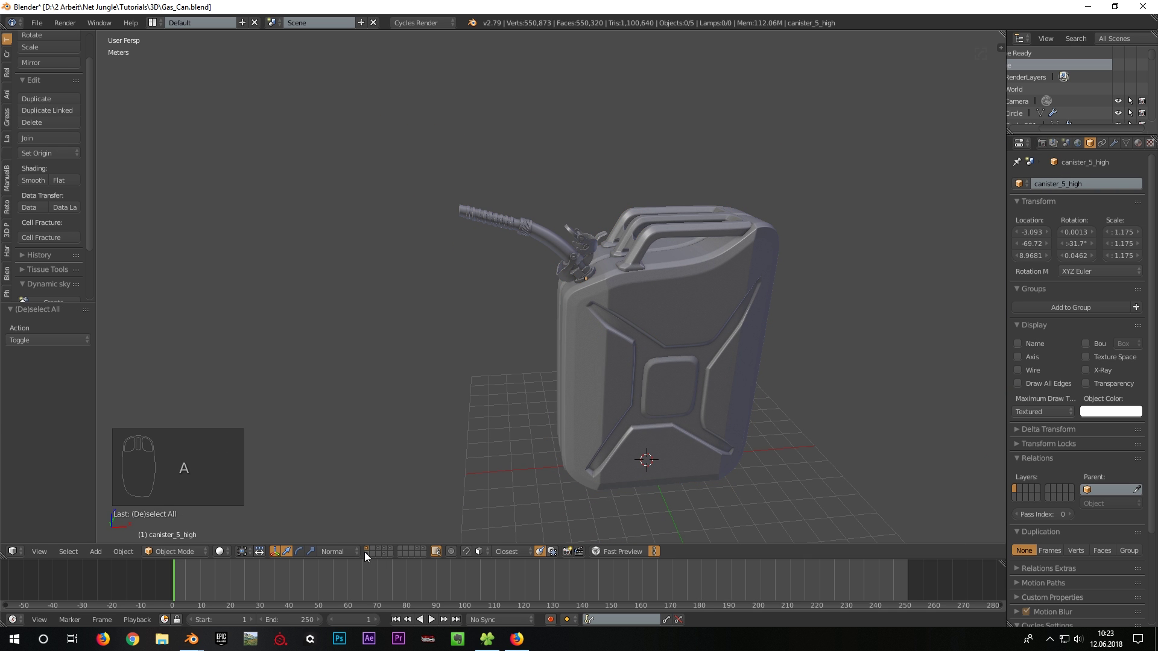
Step: Rename the low-poly canister body as canister_1_low
scroll(541, 418, up, 3)
right_click(612, 415)
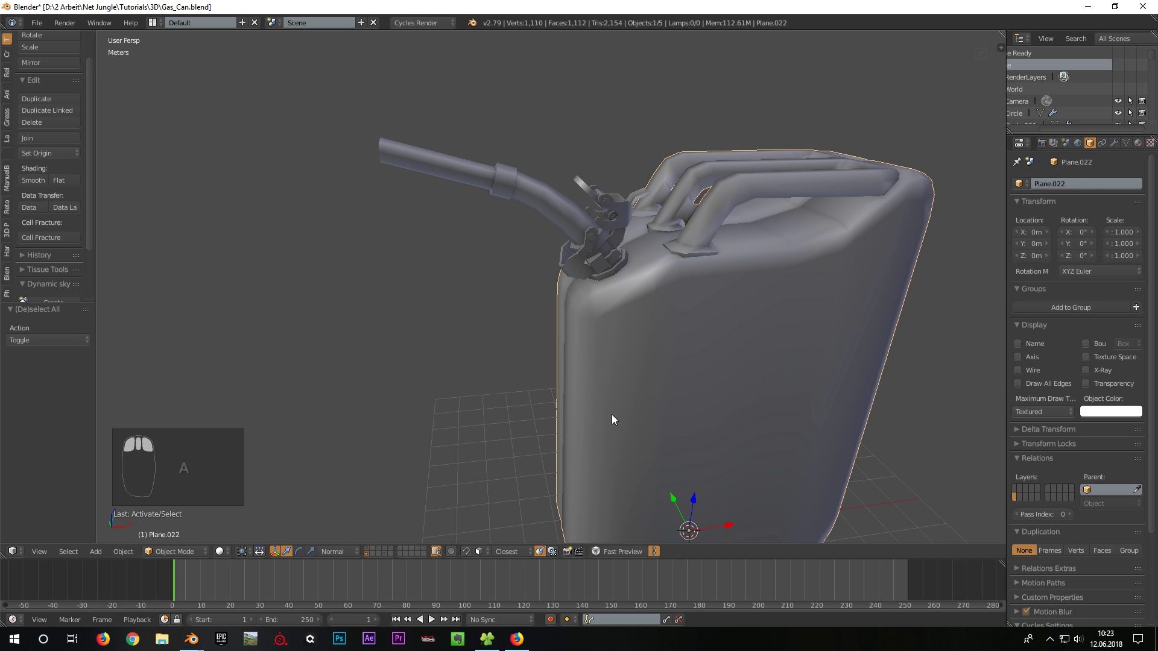
click(1103, 186)
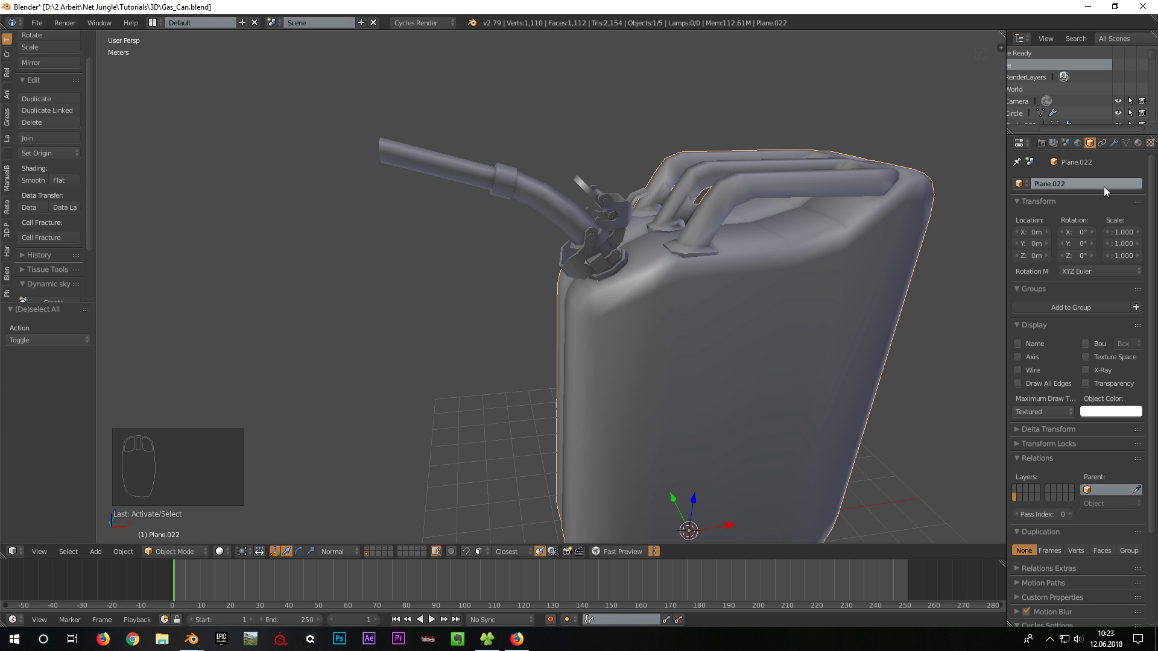
key(ctrl+v)
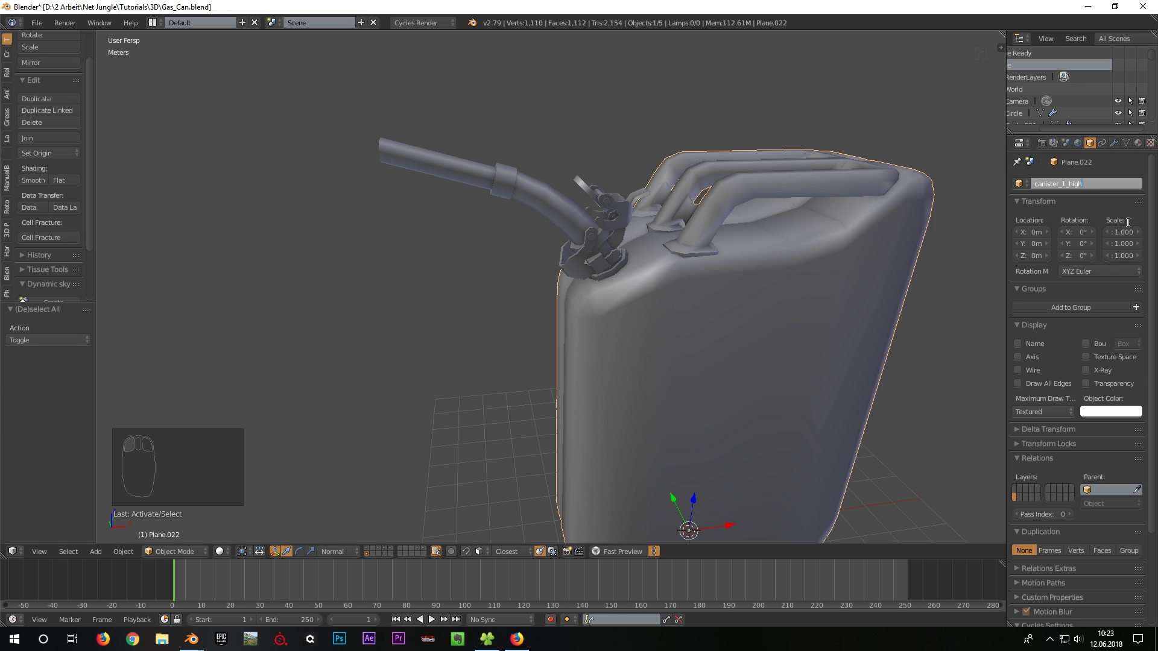
key(BackSpace)
key(BackSpace)
key(ctrl+a)
key(Return)
Step: Hide the low-poly canister body and rename the spout as canister_2_low
key(h)
right_click(573, 217)
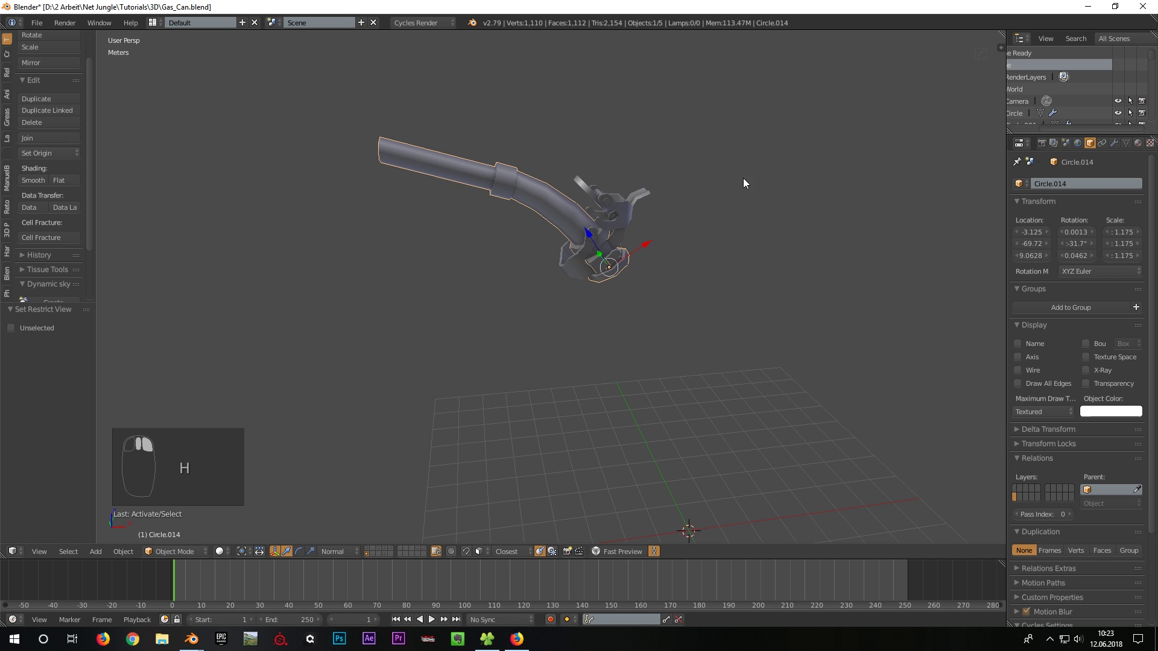
key(Left)
key(Left)
key(Left)
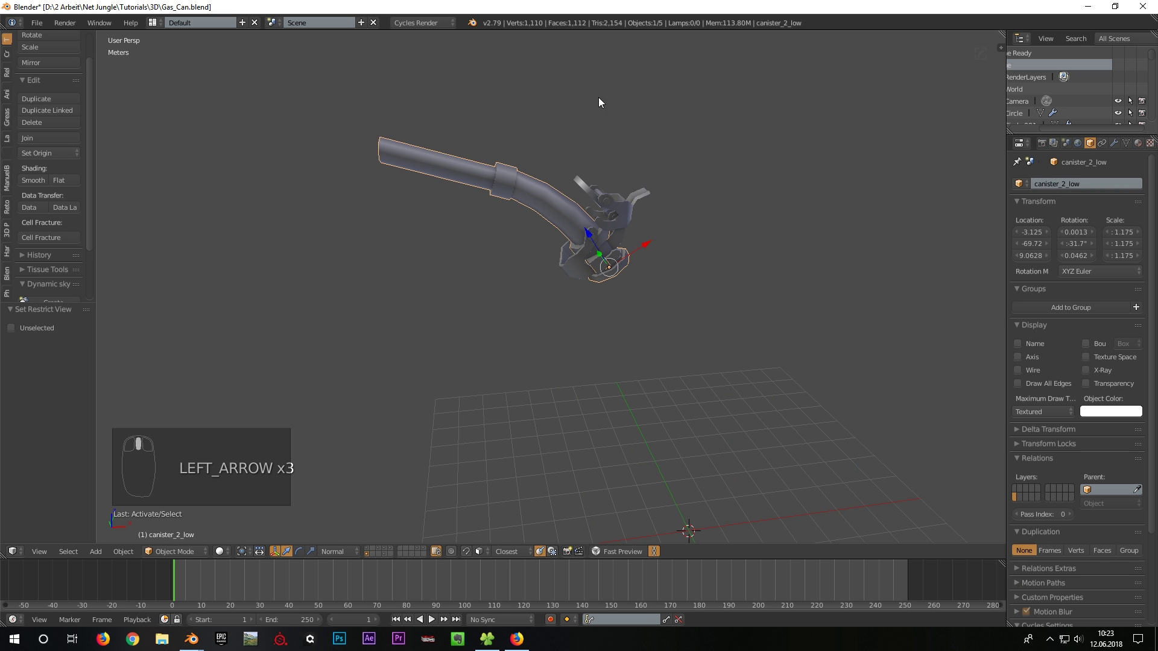
Step: Hide the low-poly spout and rename the clamp as canister_3_low
key(h)
scroll(562, 273, up, 4)
right_click(579, 259)
click(1088, 180)
key(ctrl+v)
key(Left)
key(Left)
key(Left)
key(Left)
key(Left)
key(Delete)
text(3)
key(Return)
Step: Hide the low-poly clamp and rename the latch lever with the next number in the canister _low naming series
shift+middle_drag(704, 277, 657, 323)
key(h)
right_click(715, 224)
click(1085, 183)
key(ctrl+v)
key(Left)
key(Left)
key(Left)
key(Return)
Step: Hide the latch lever to select the remaining low-poly lid, and unhide all low-poly parts
key(h)
right_click(648, 142)
key(alt+h)
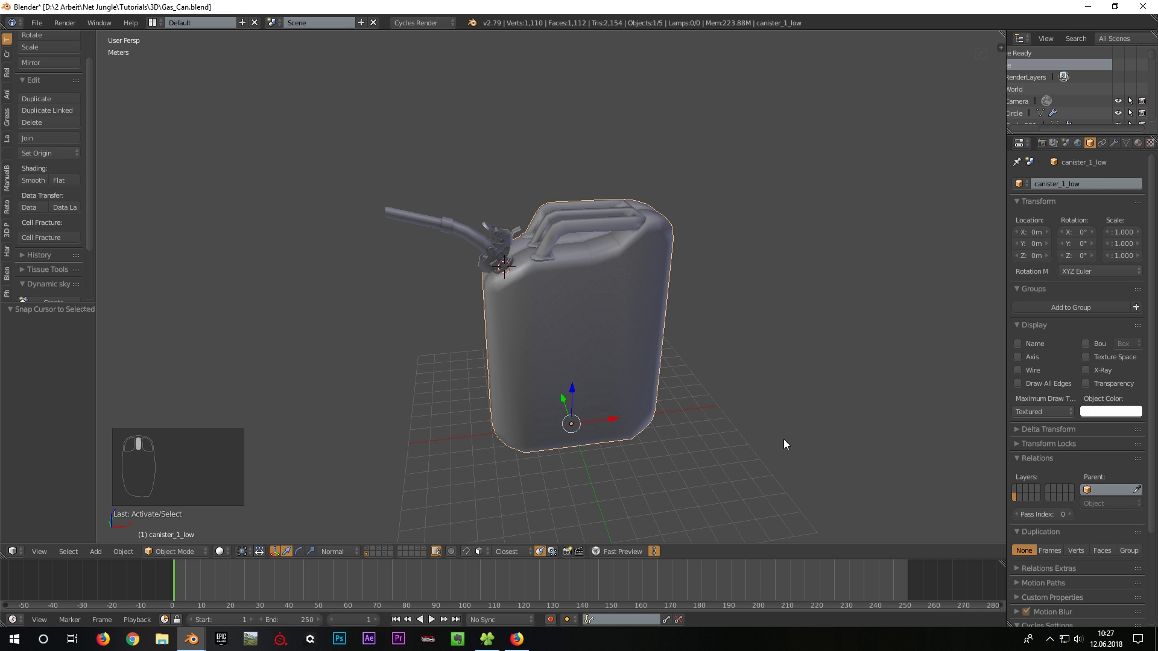
Step: Paste the copied human figure into the scene and move it about 4.3 m along the X axis
key(ctrl+v)
scroll(693, 428, up, 6)
middle_drag(623, 397, 518, 336)
key(g)
key(x)
click(790, 377)
Step: Move the human figure about 2.6 m further along the X axis, clear of the canister
scroll(465, 305, down, 5)
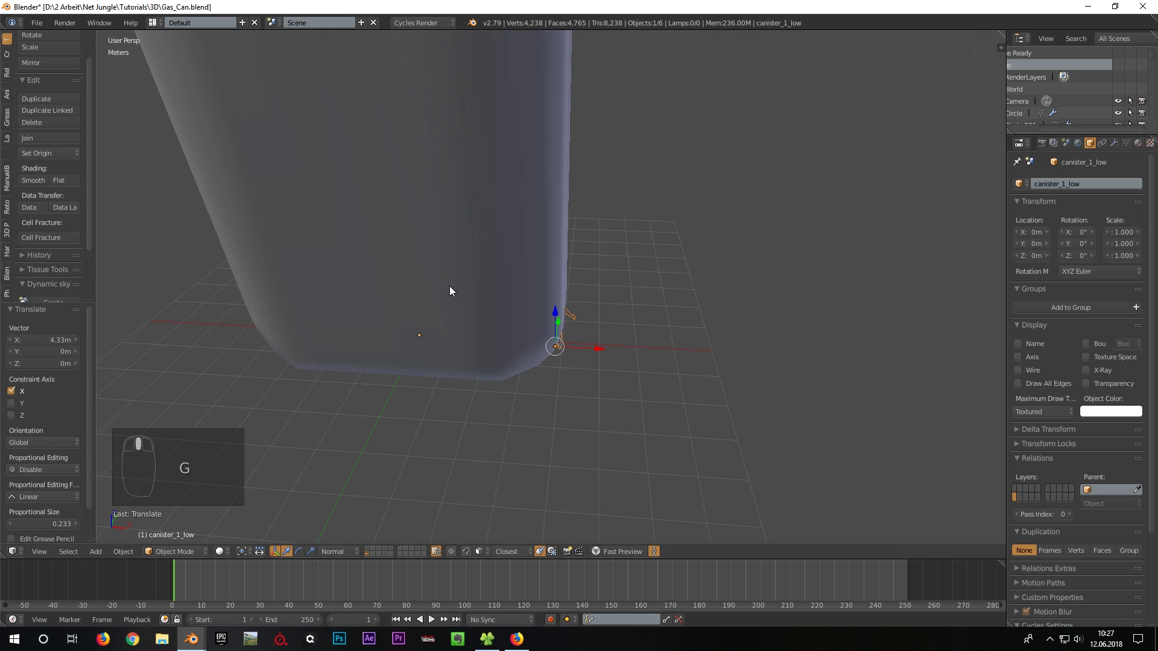
scroll(450, 286, up, 1)
key(g)
key(x)
click(569, 347)
middle_drag(569, 346, 531, 352)
scroll(531, 352, up, 5)
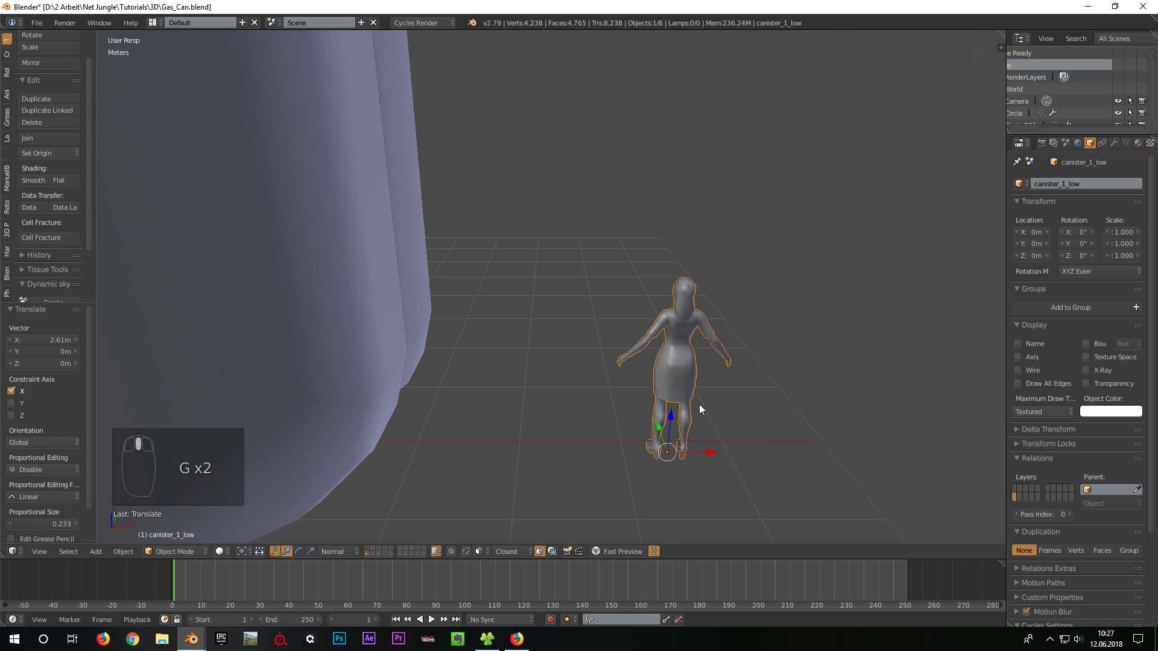
Step: Select the human figure, check its dimensions and compare its height with the canister
right_click(691, 401)
shift+middle_drag(697, 404, 598, 366)
key(n)
scroll(932, 172, up, 4)
scroll(941, 205, up, 12)
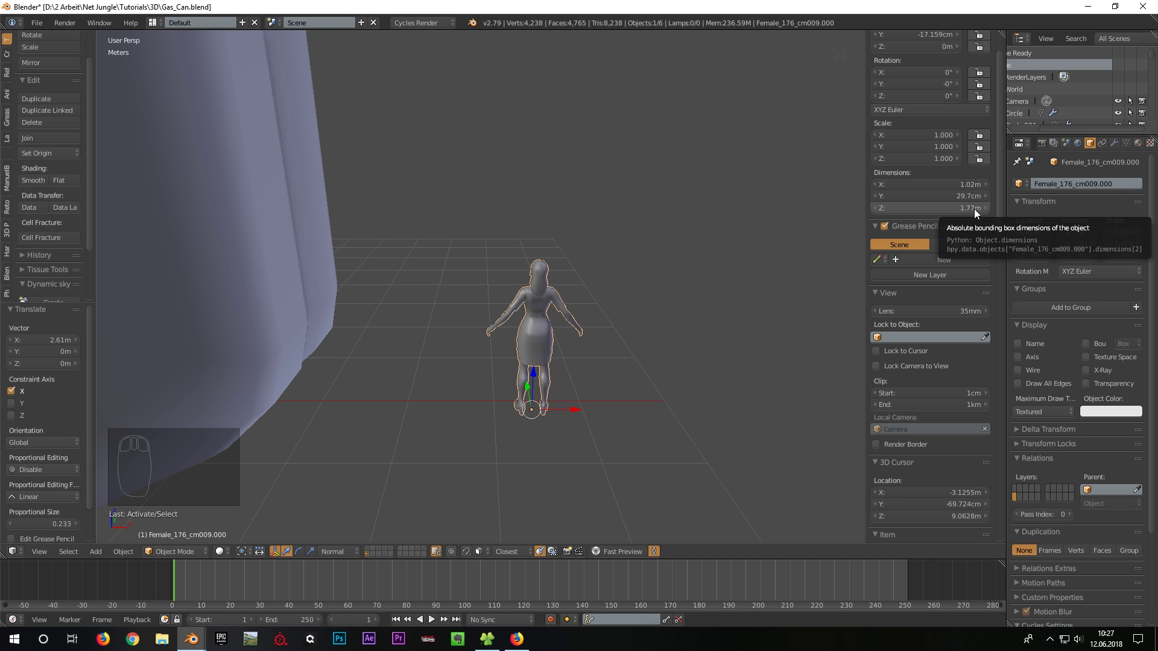
middle_drag(740, 265, 260, 185)
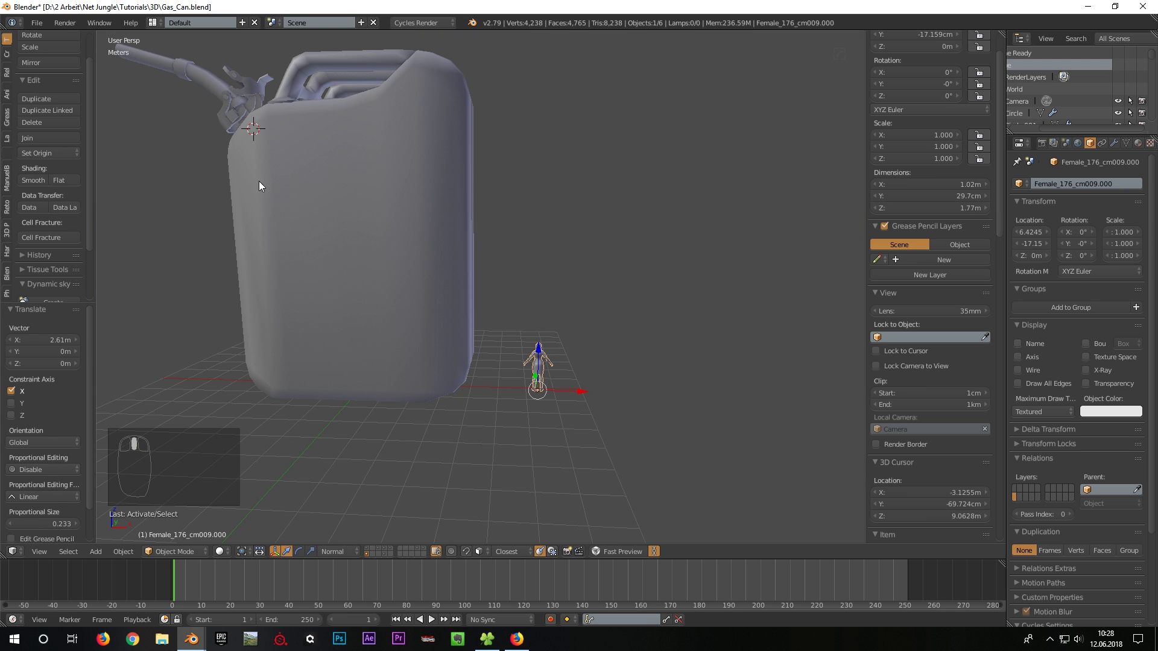
middle_drag(444, 269, 490, 110)
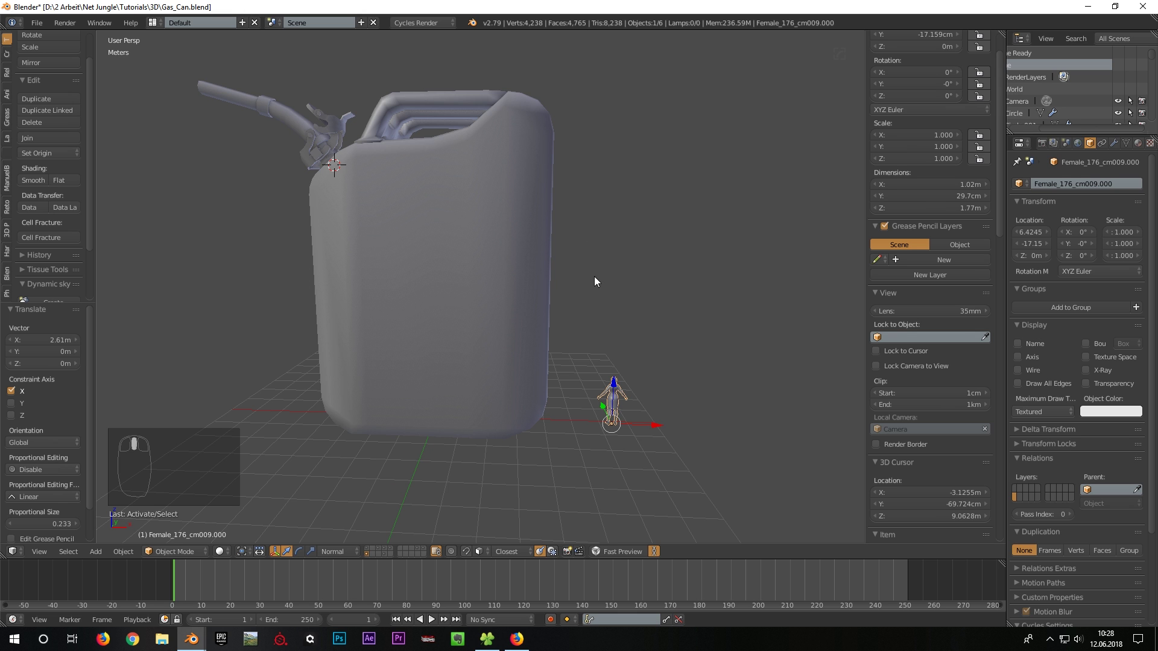
middle_drag(475, 372, 465, 321)
key(n)
scroll(555, 278, down, 3)
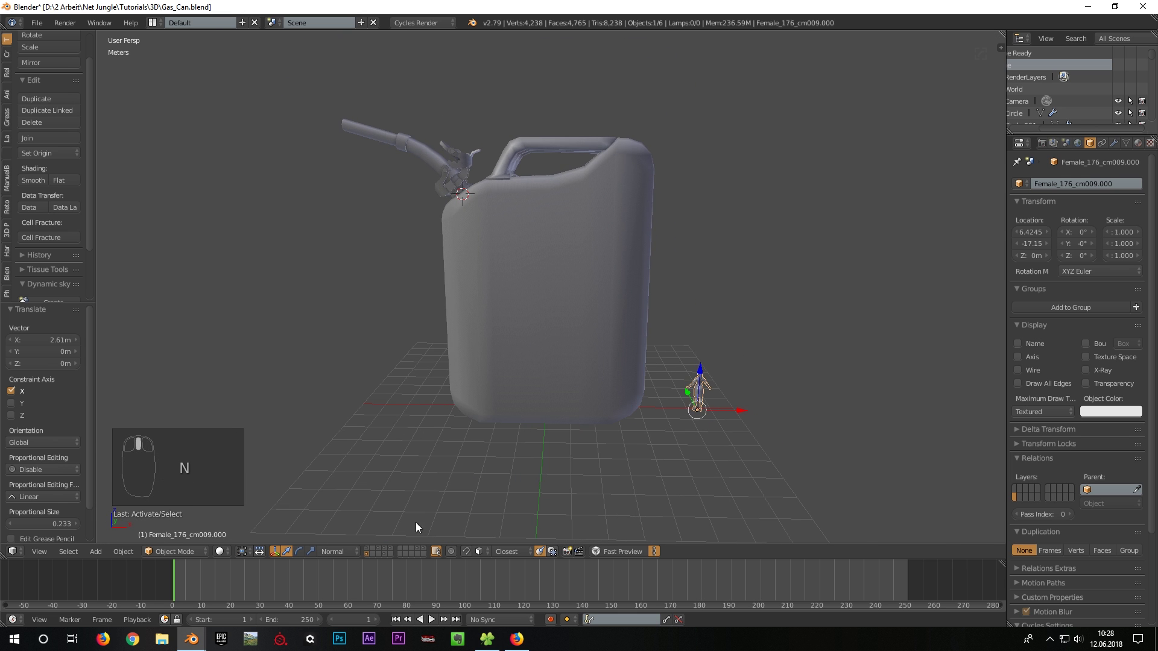
Step: Show the high-poly layer together with the low-poly one and reset the 3D cursor to the scene origin
shift+click(368, 549)
middle_drag(474, 322, 472, 381)
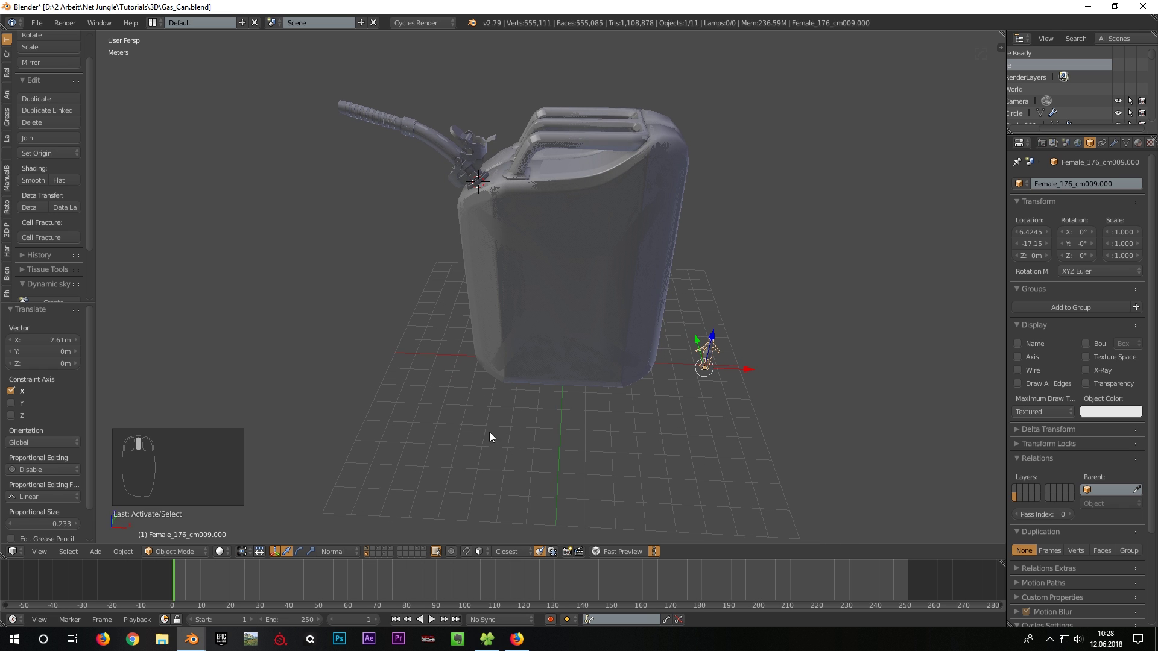
key(shift+c)
middle_drag(488, 353, 454, 372)
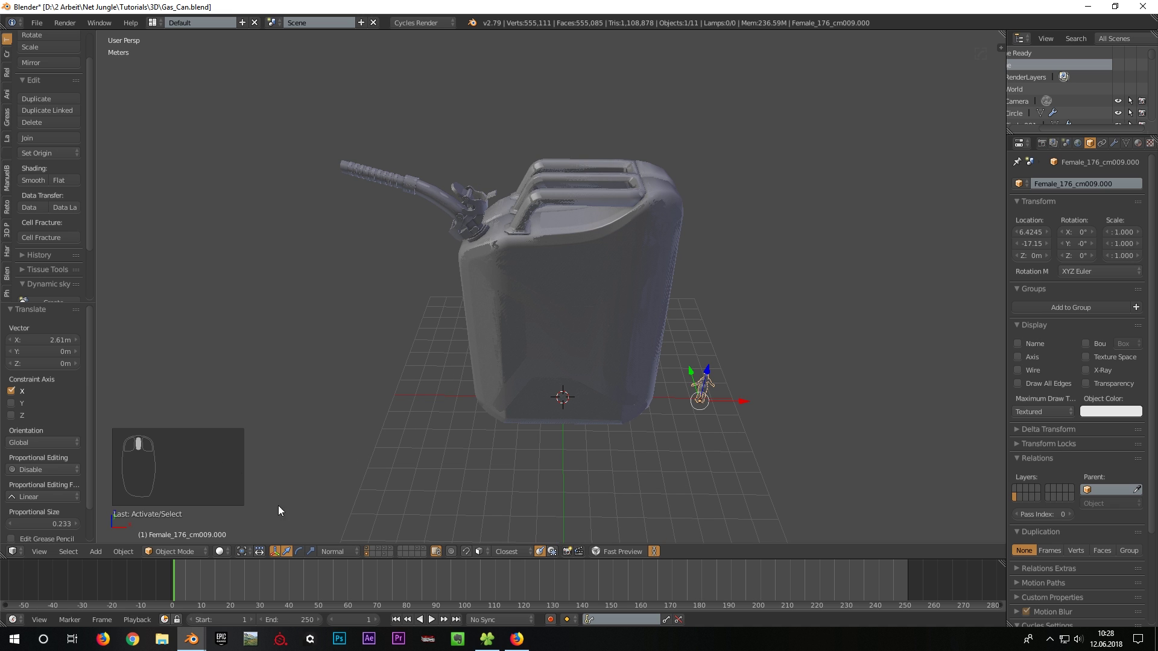
Step: Set the viewport shading to Wireframe and the pivot point to 3D Cursor
click(230, 551)
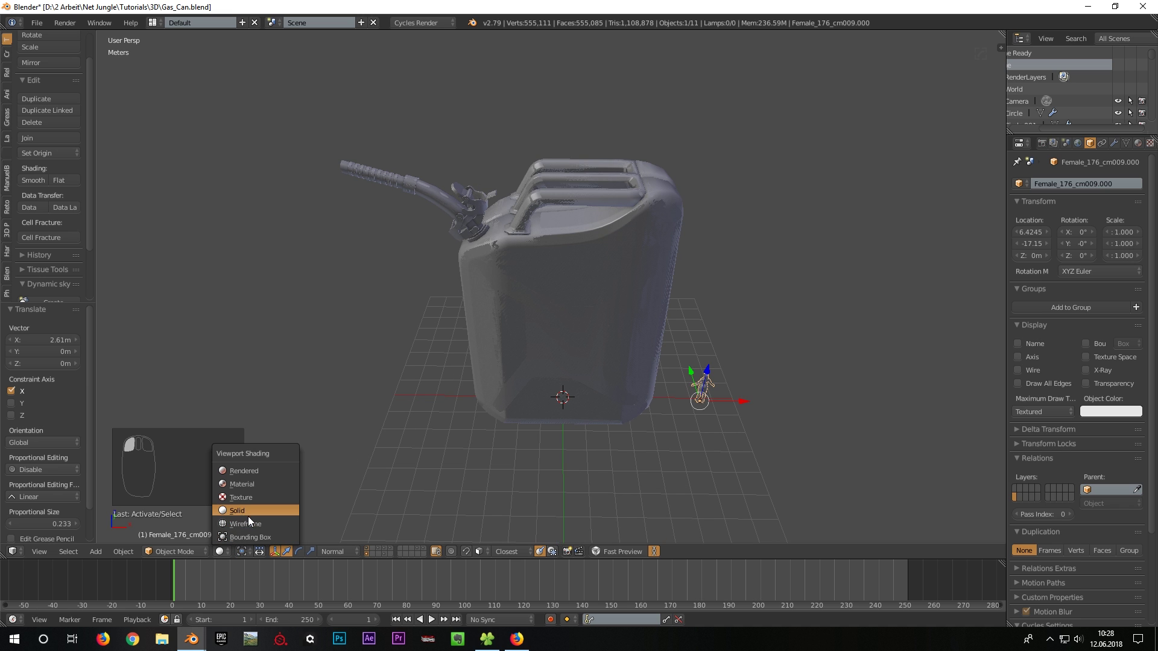
click(247, 517)
click(241, 551)
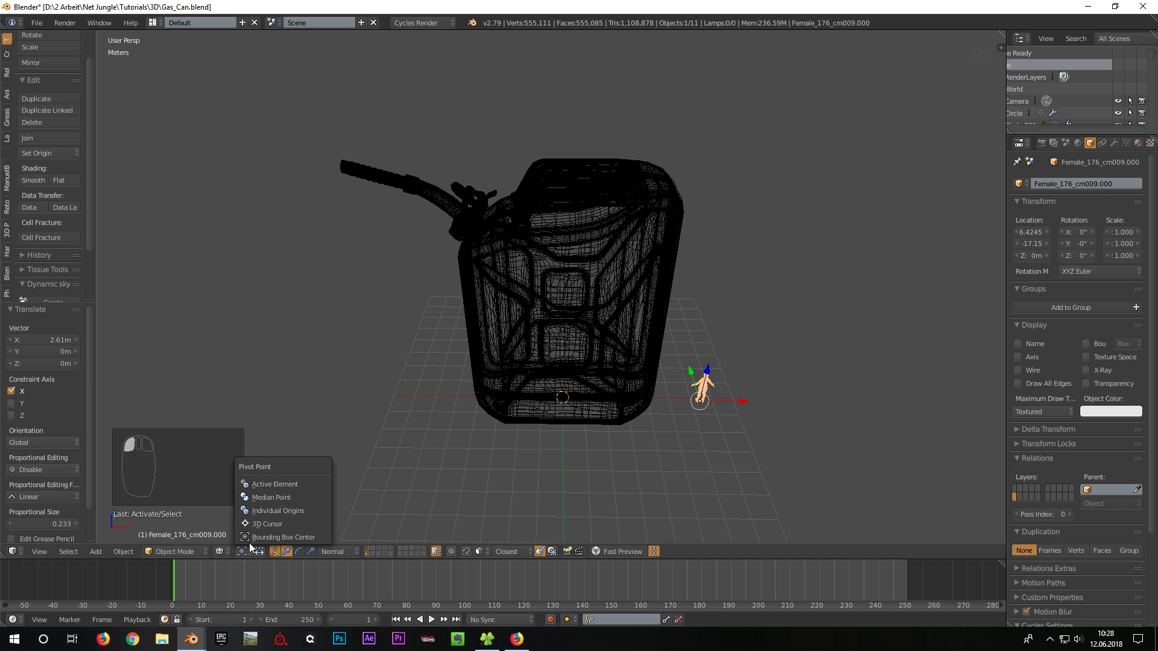
click(286, 524)
Step: Select all high- and low-poly canister parts in front orthographic view and scale them to about 0.106, then refine the size
middle_drag(608, 369, 605, 373)
key(a)
key(b)
drag(314, 516, 686, 95)
key(KP_1)
key(KP_5)
scroll(555, 292, up, 2)
scroll(552, 268, down, 1)
key(n)
scroll(967, 257, down, 12)
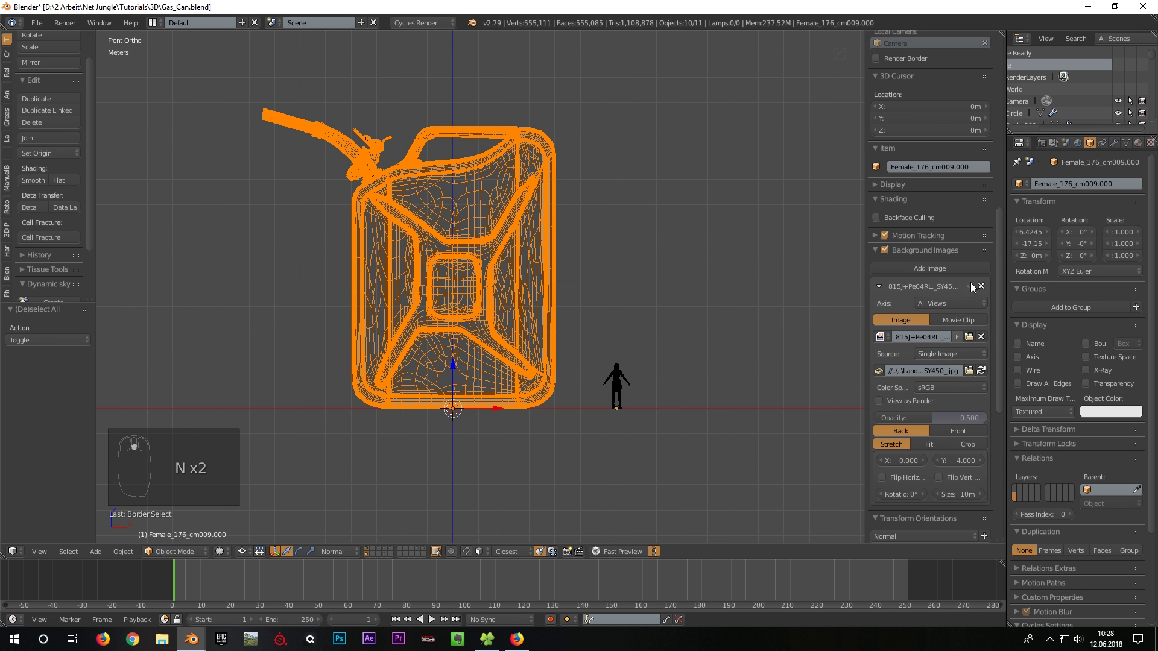
key(n)
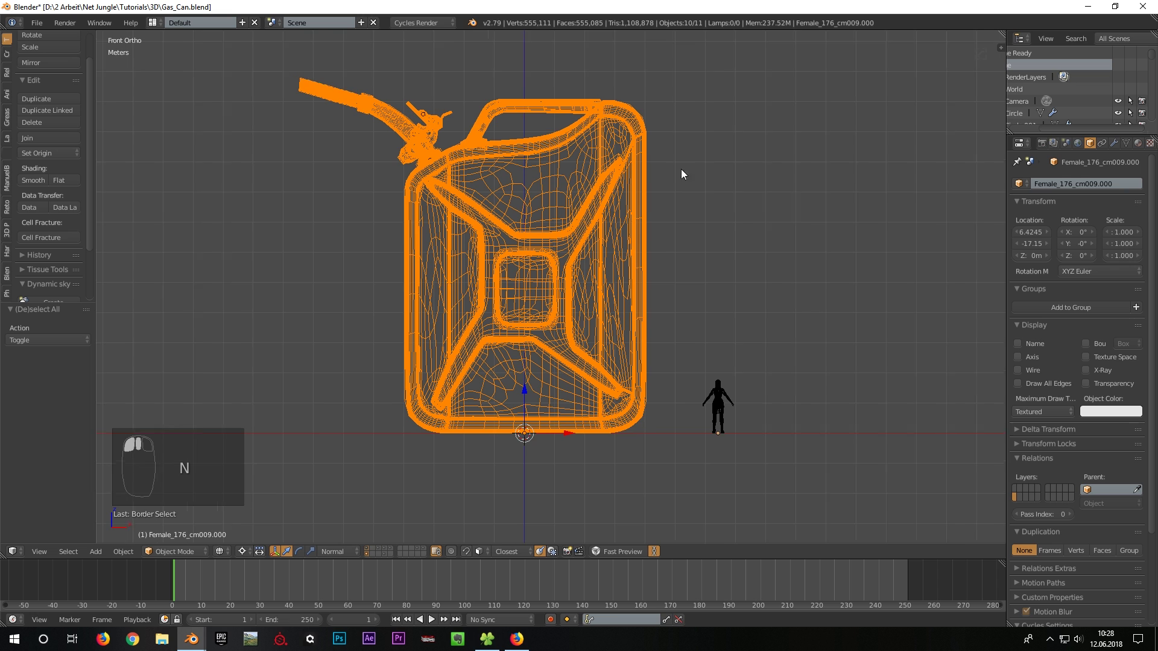
key(s)
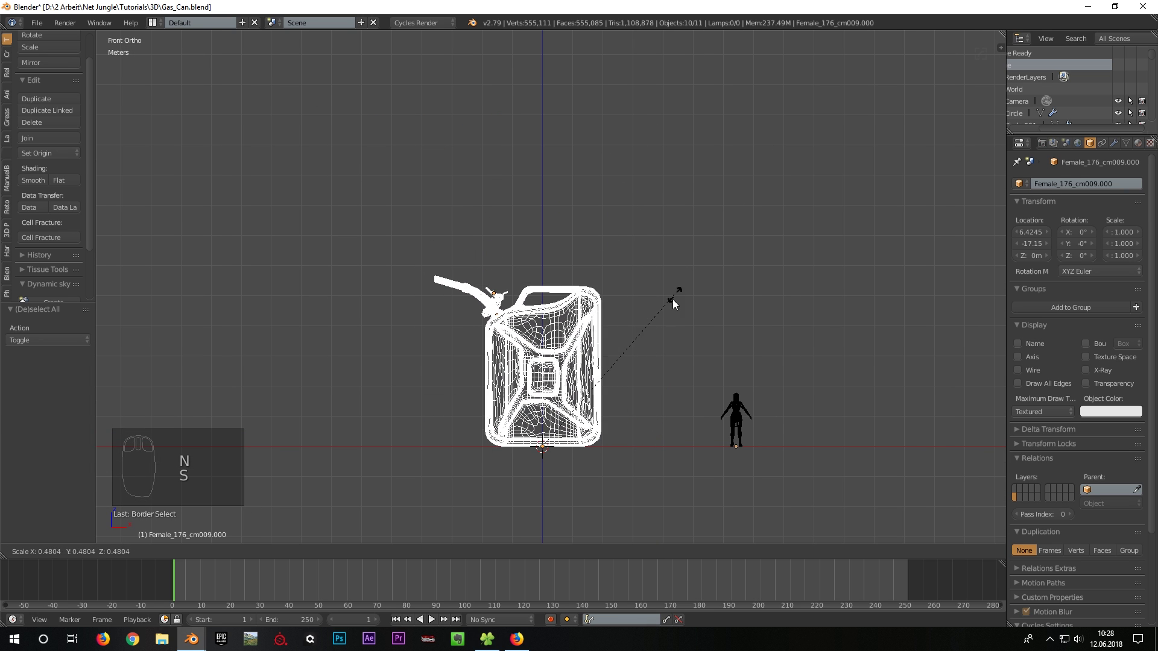
click(591, 434)
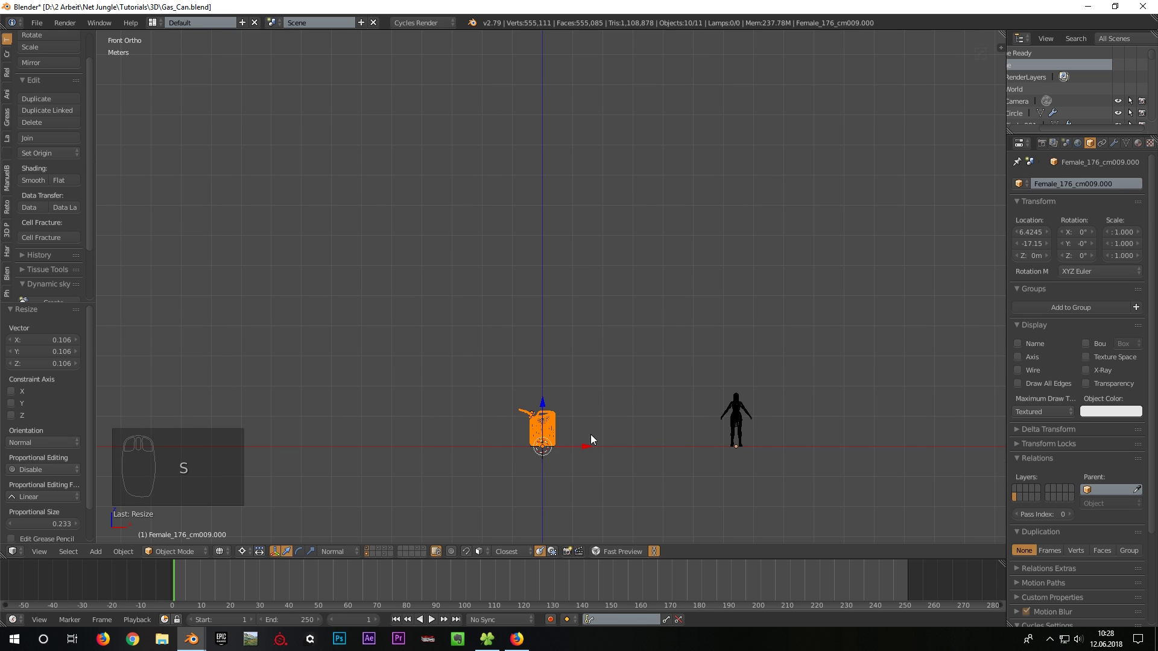
scroll(591, 435, up, 3)
key(s)
click(674, 305)
Step: Move the human figure along the X axis to about 75 cm from the origin, close to the canister
right_click(868, 332)
key(g)
middle_click(784, 399)
click(574, 415)
Step: Reselect all canister parts and scale them to an overall scale of about 0.040, matching the human figure
shift+middle_drag(516, 385, 571, 316)
scroll(573, 289, up, 10)
key(a)
key(b)
drag(331, 489, 587, 239)
key(z)
key(s)
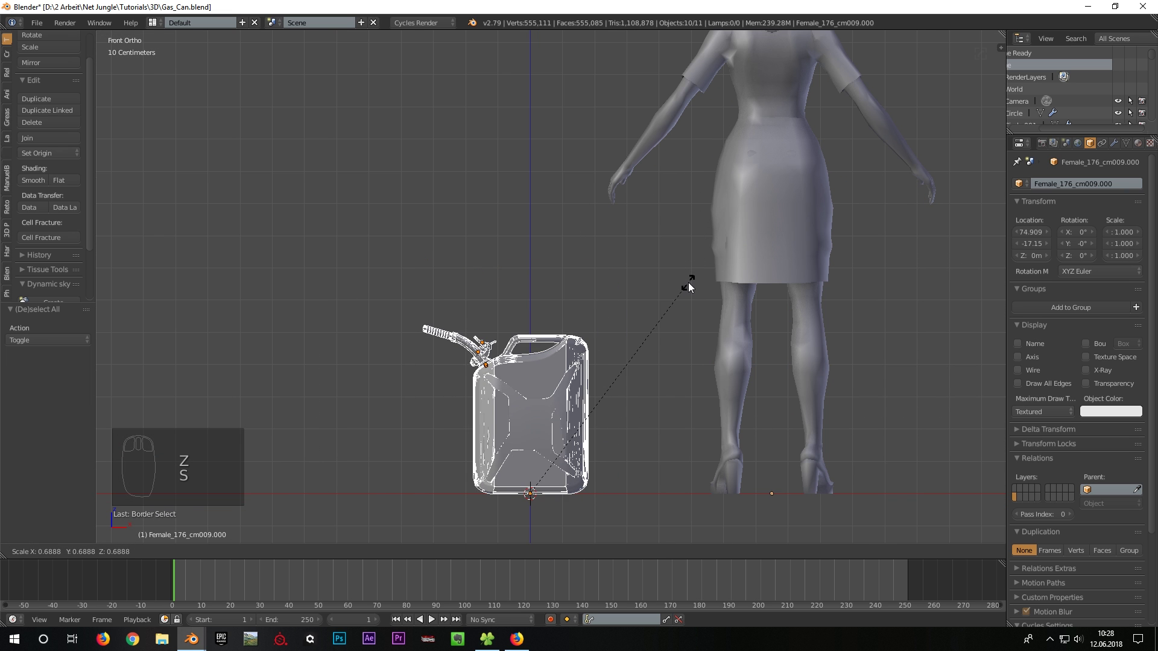
click(668, 305)
scroll(650, 310, down, 5)
scroll(664, 290, up, 4)
key(s)
right_click(609, 305)
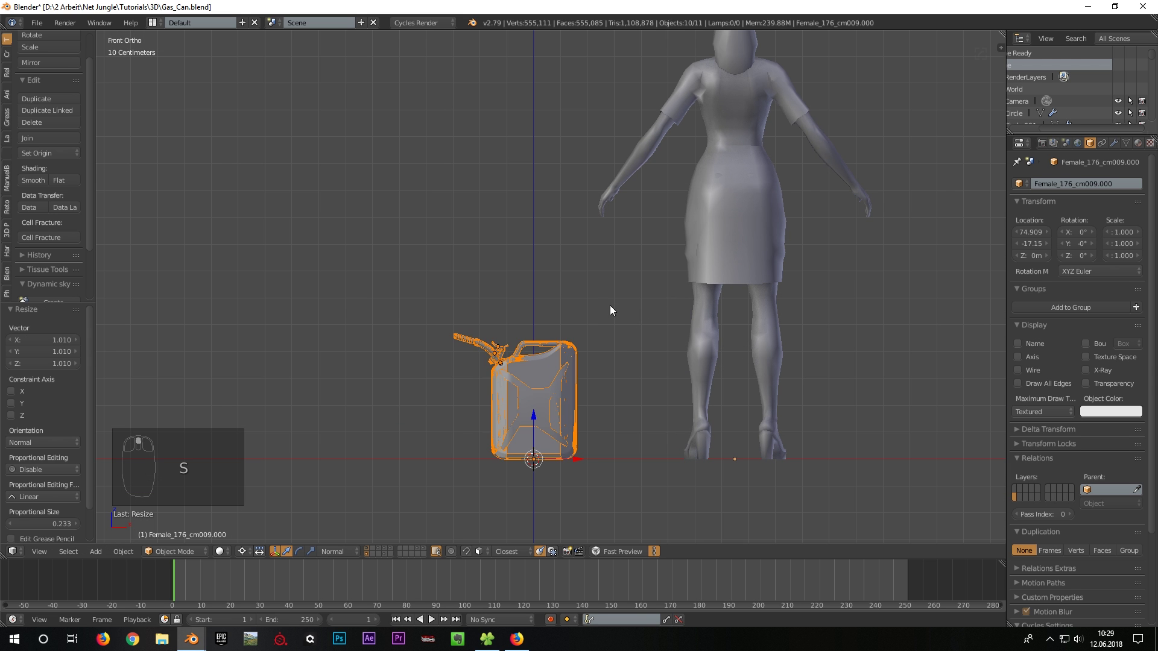
Step: Delete the human figure, return to perspective view and check the dimensions of the low-poly canister body
middle_drag(610, 305, 661, 316)
key(KP_5)
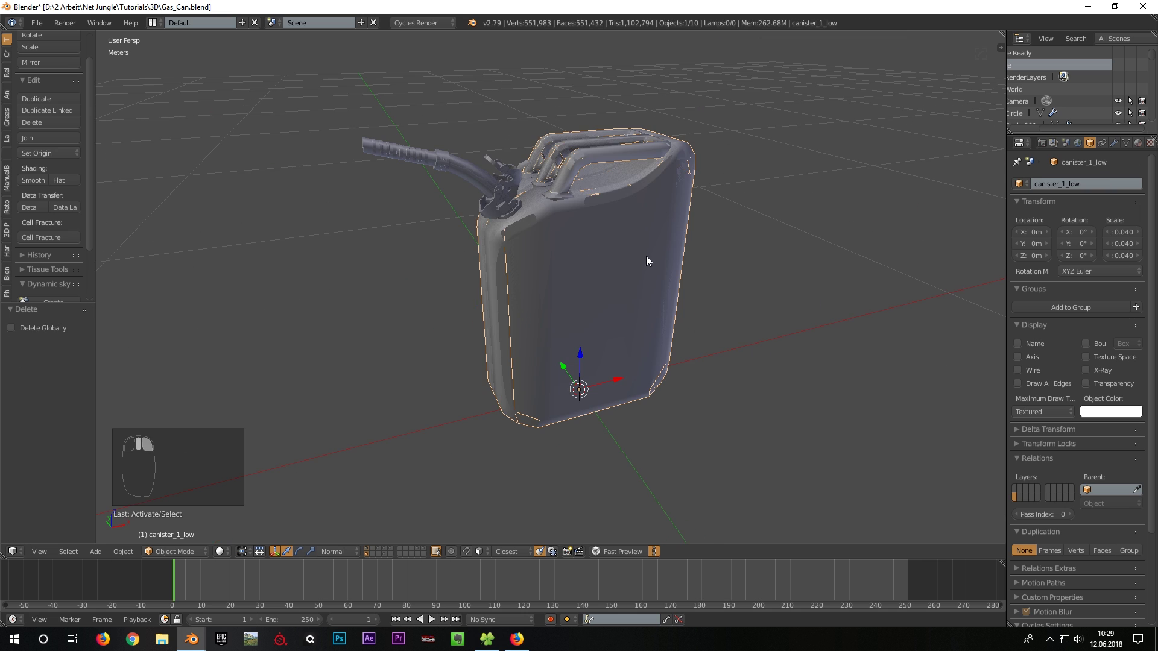
key(n)
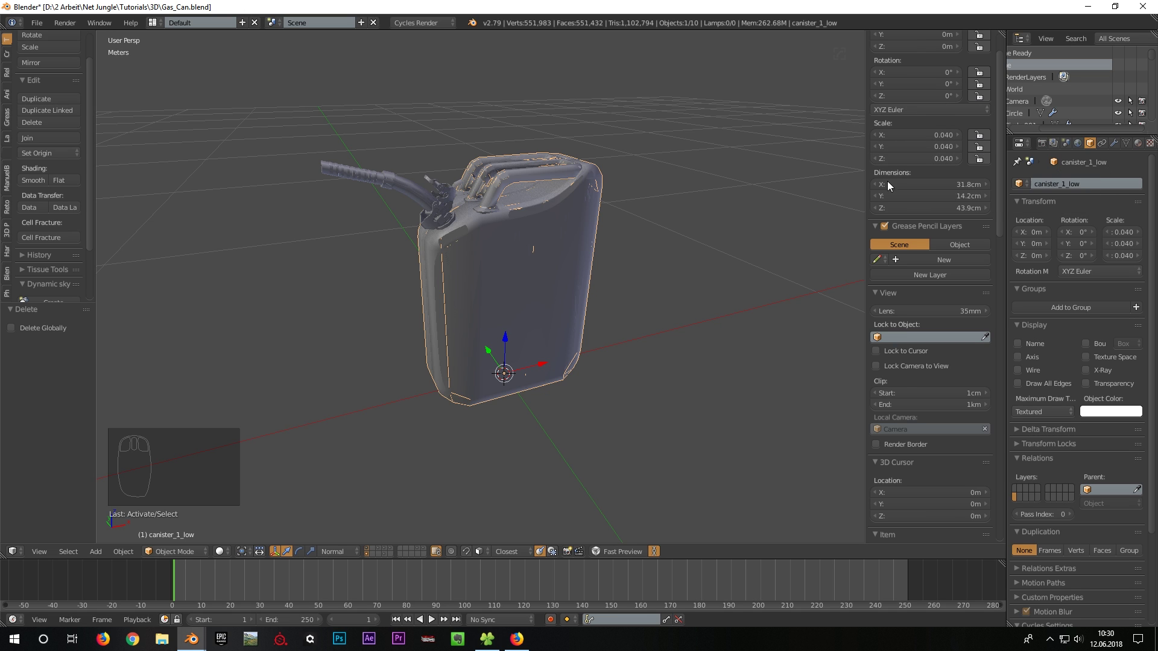
scroll(578, 239, down, 6)
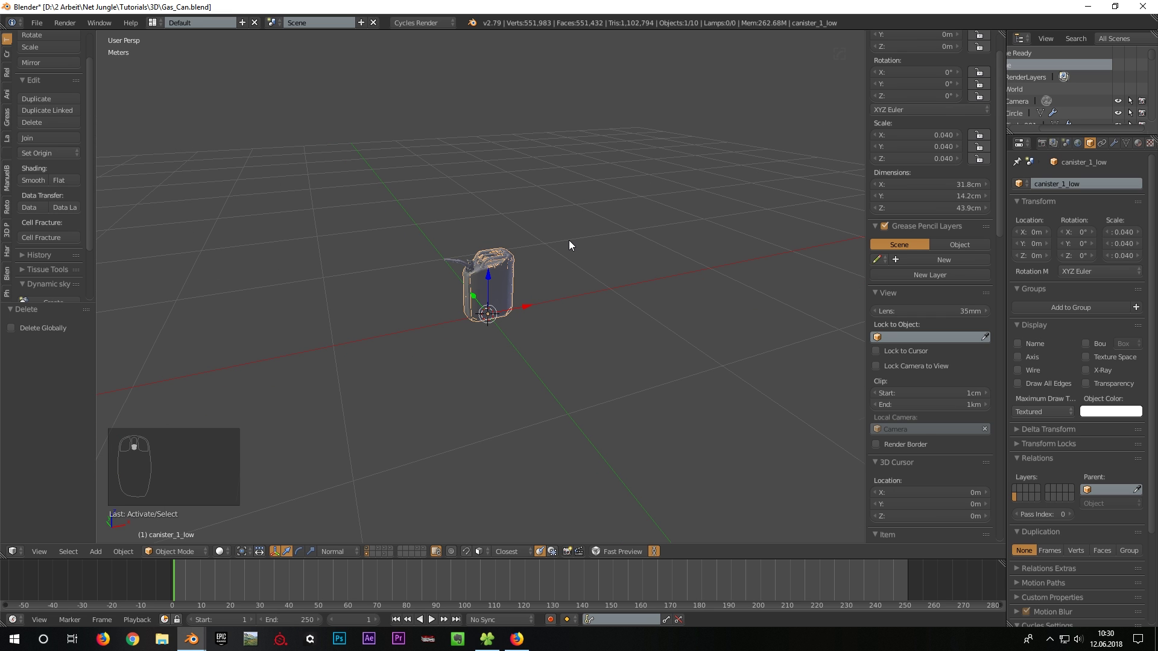
Step: Try clearing the low-poly canister body's scale and undo it
key(alt+s)
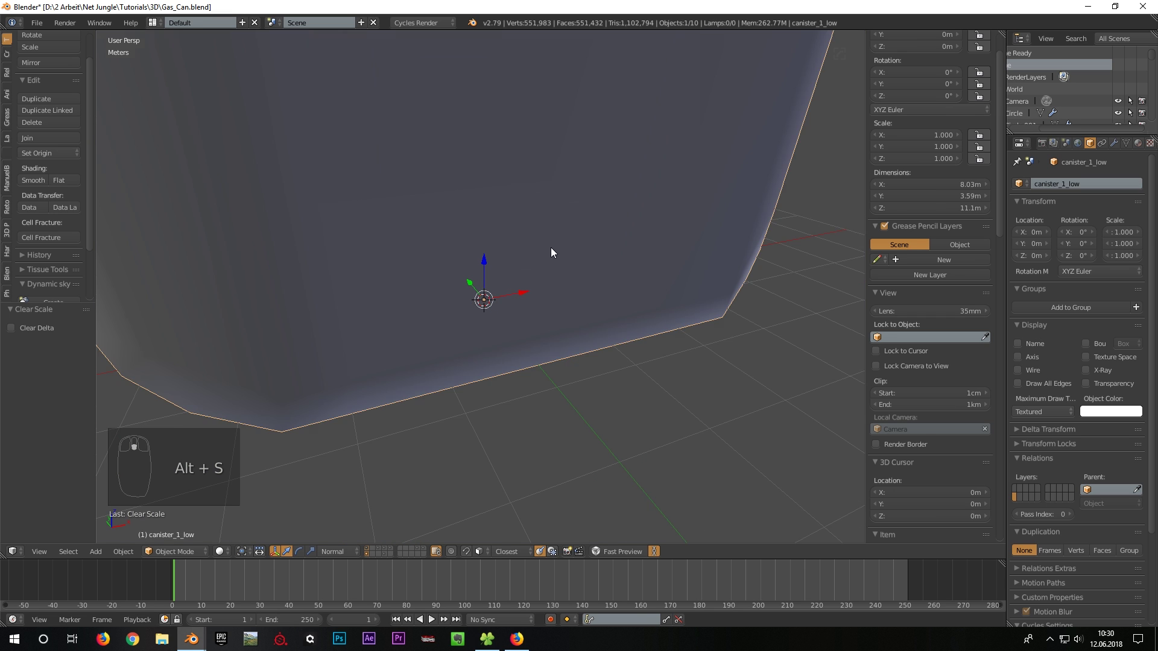
key(ctrl+z)
scroll(494, 312, up, 4)
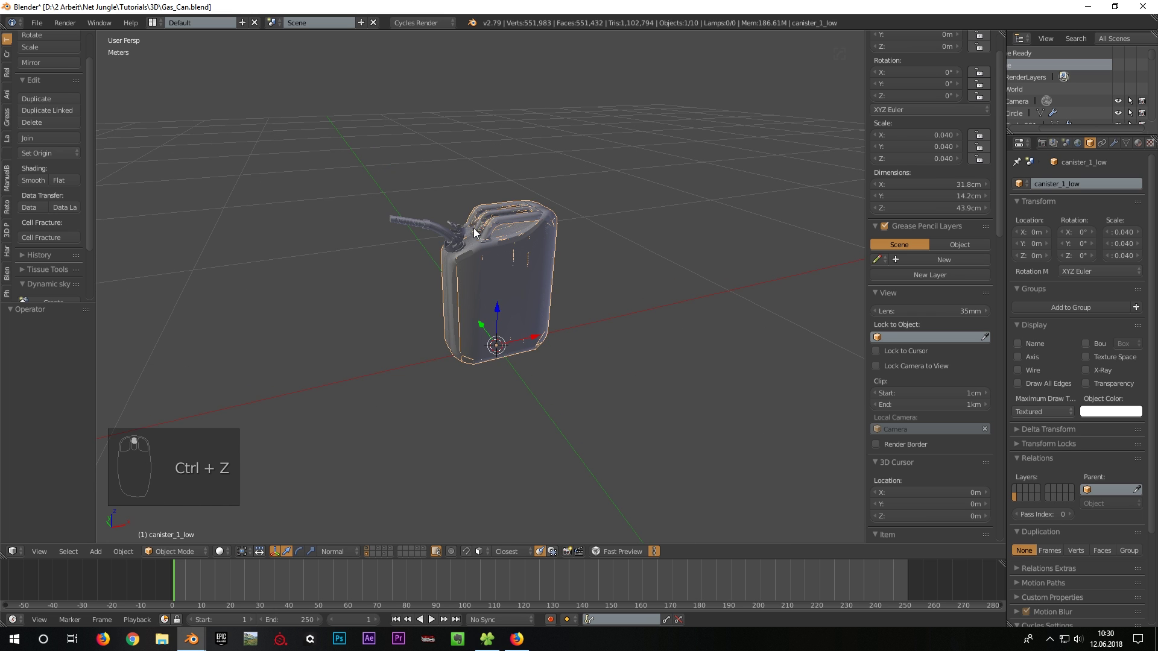
Step: Select all canister parts in wireframe, apply their scale and return to solid shading
key(z)
key(b)
drag(376, 399, 602, 129)
scroll(435, 297, up, 3)
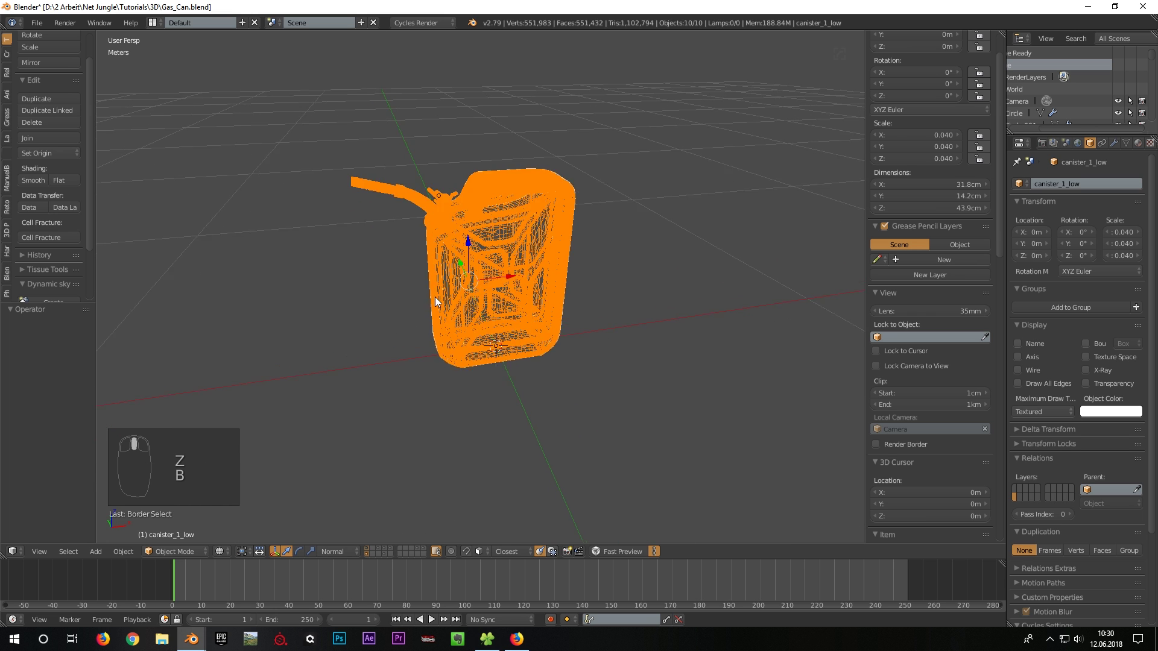
key(ctrl+a)
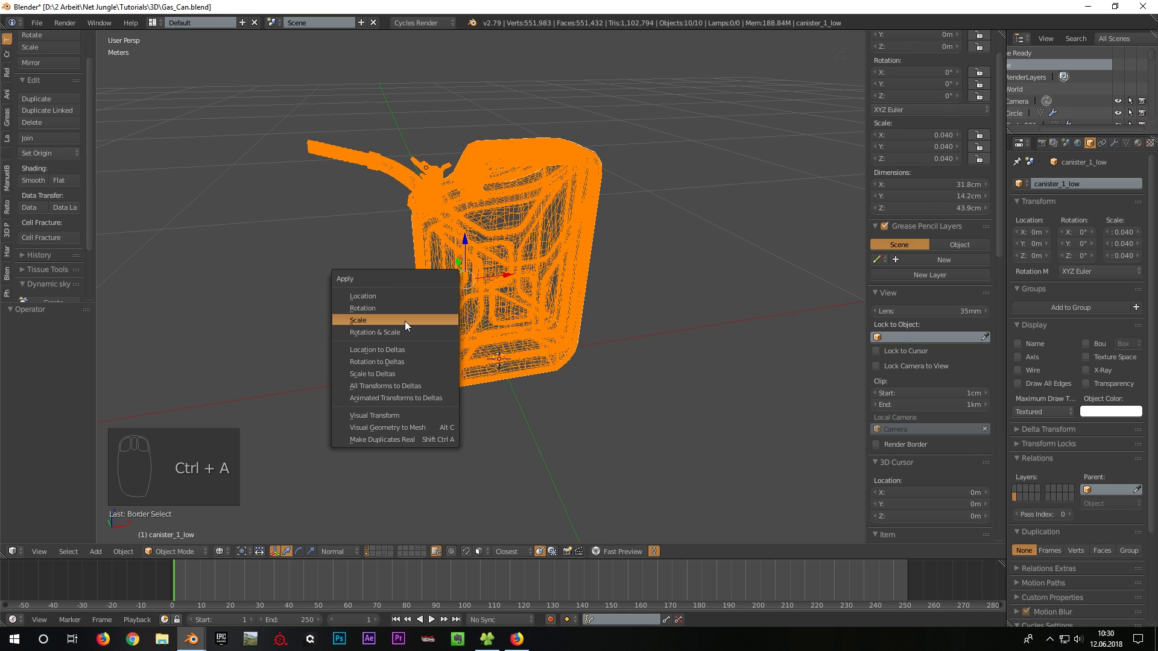
click(371, 318)
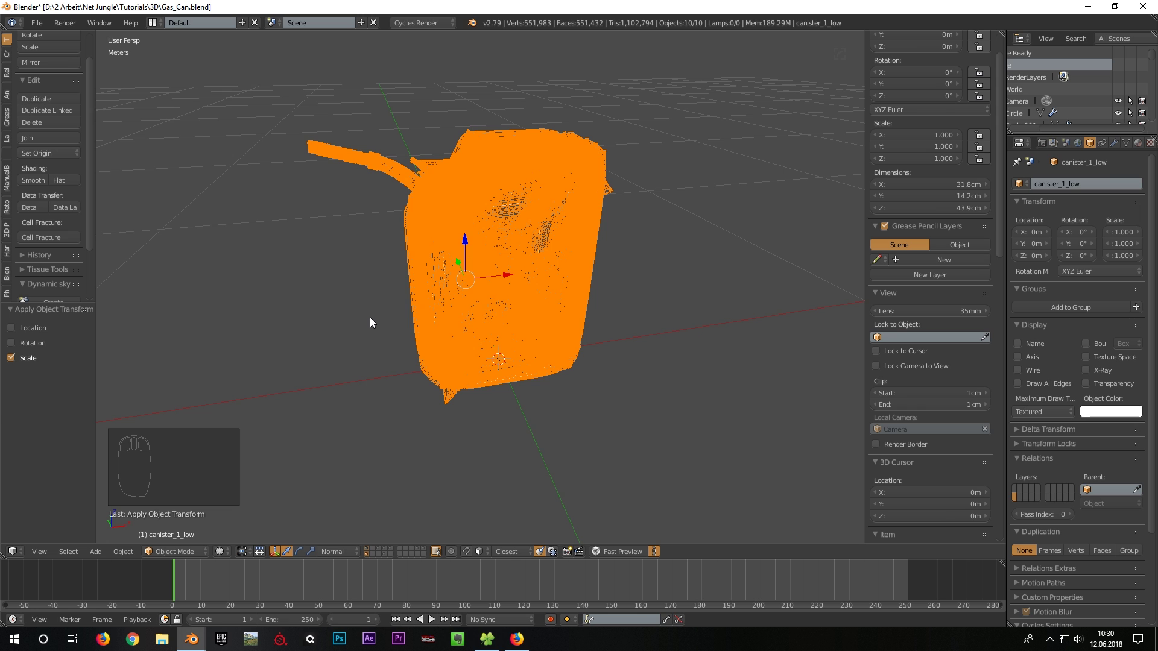
key(z)
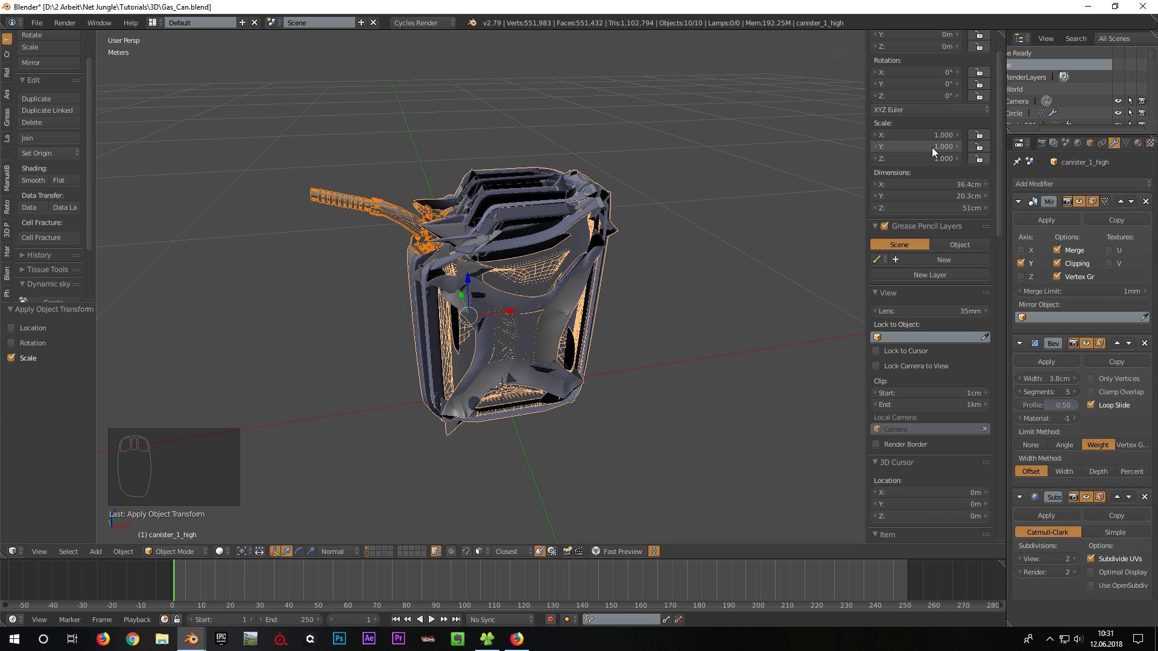
key(n)
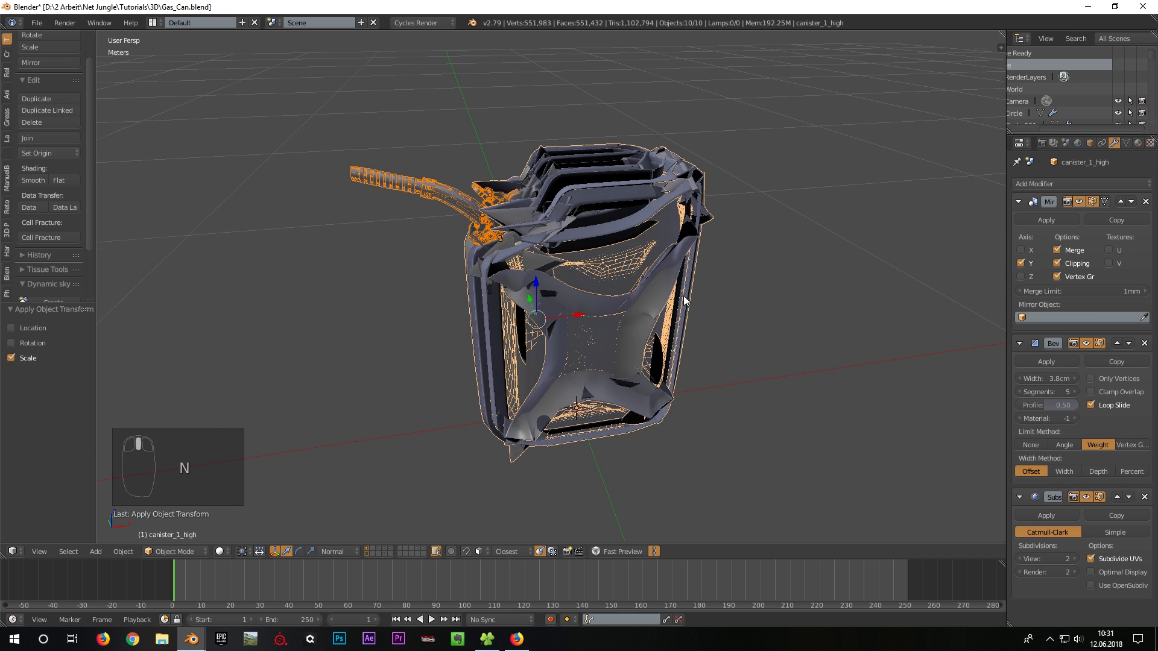
Step: Isolate the high-poly layer, select the canister body and reduce its Bevel modifier width to about 4 mm
click(366, 554)
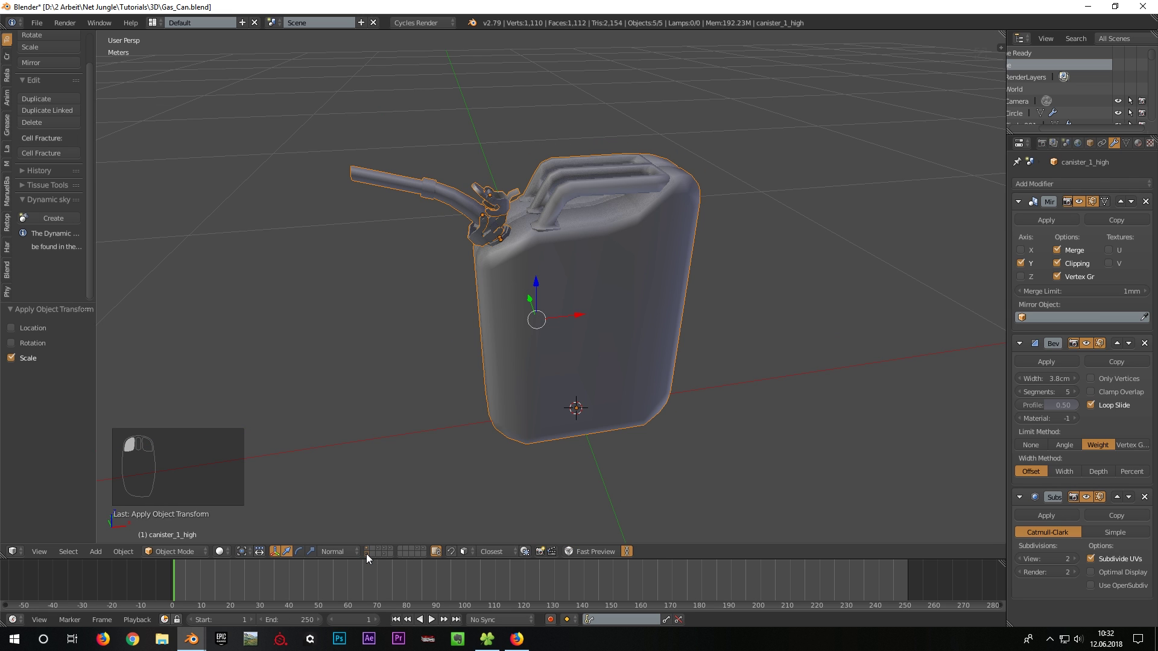
key(a)
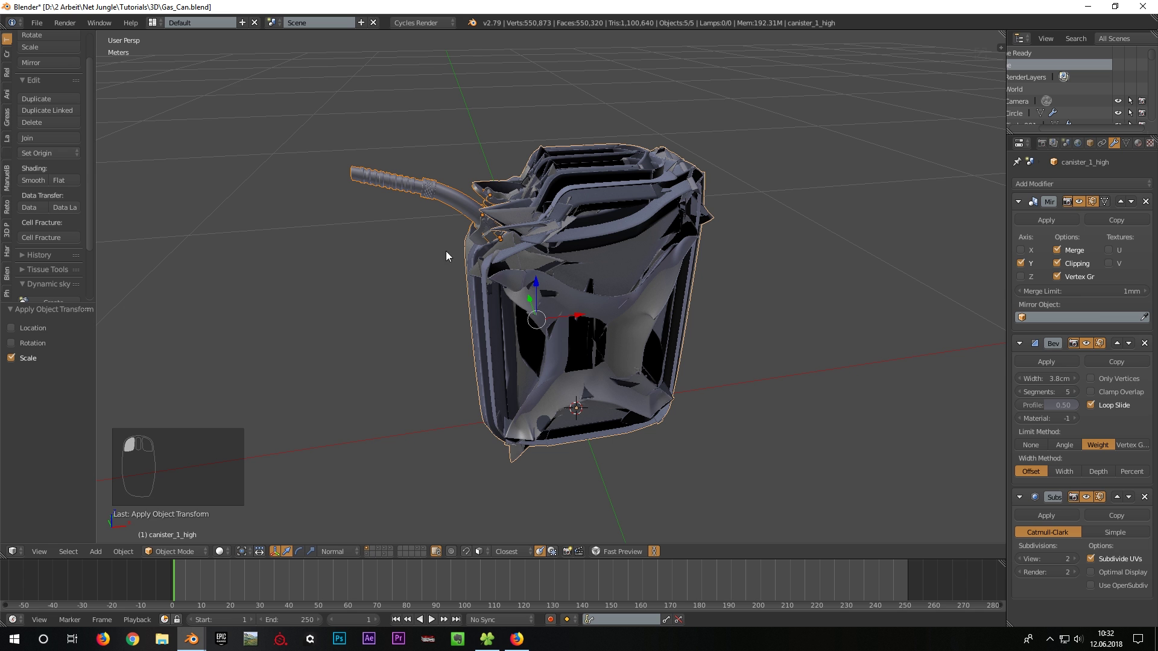
mouse_move(555, 304)
middle_down()
mouse_move(599, 288)
mouse_move(625, 299)
mouse_move(555, 291)
middle_up()
right_click(632, 313)
middle_drag(633, 313, 641, 329)
key(KP_Decimal)
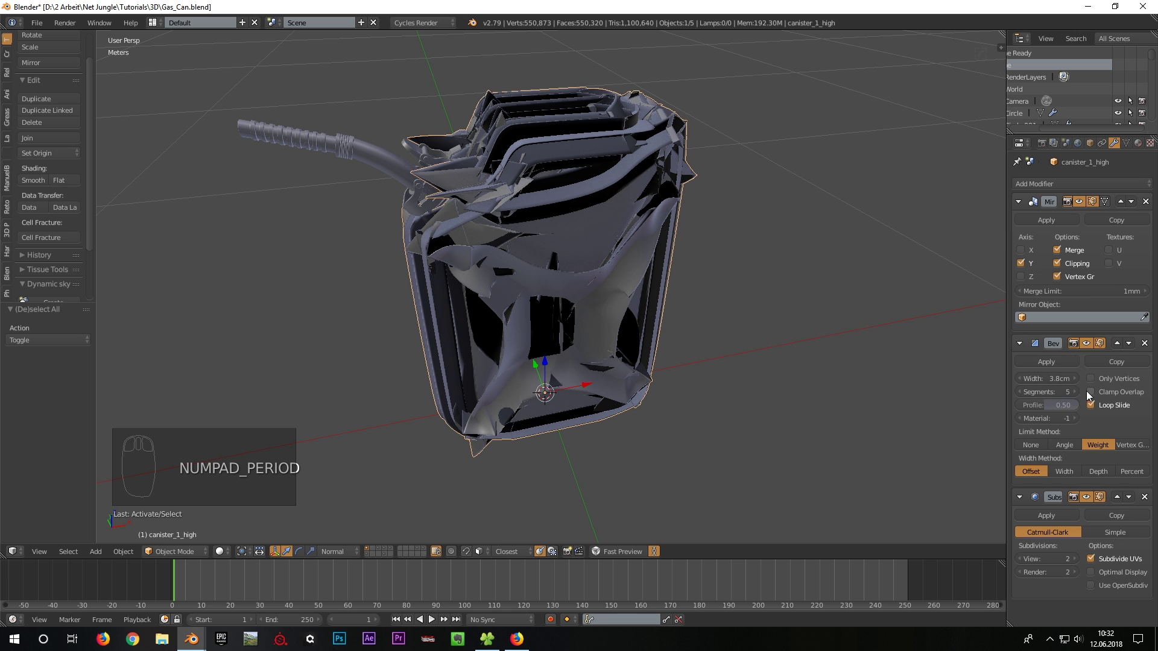
middle_drag(594, 199, 634, 285)
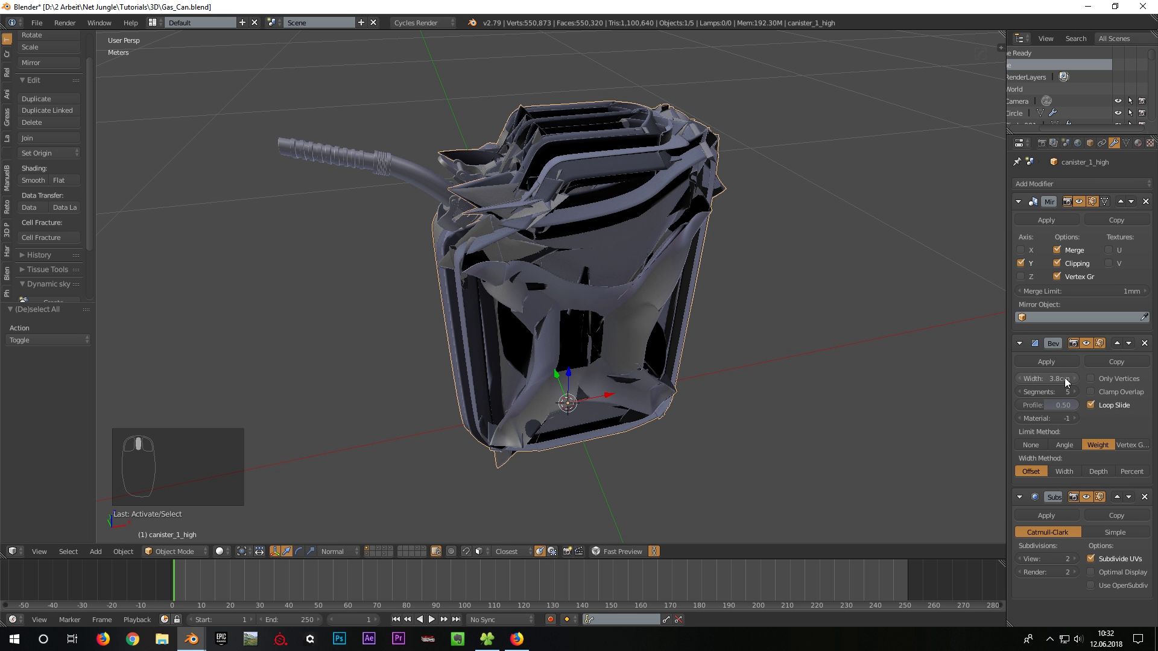
middle_drag(976, 359, 621, 414)
drag(1061, 379, 1050, 378)
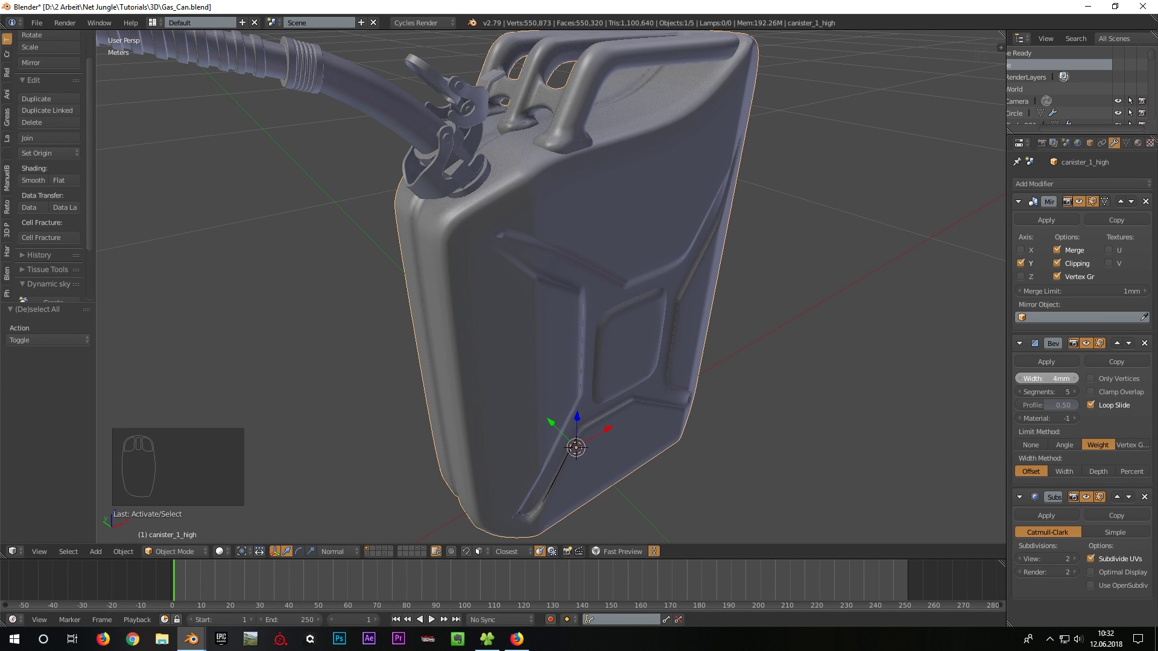
Step: Try Bevel widths of 1.5 mm and 1 mm on the high-poly canister body and compare its edges
scroll(697, 306, up, 8)
click(1037, 379)
text(1.5m)
key(Return)
scroll(667, 338, down, 8)
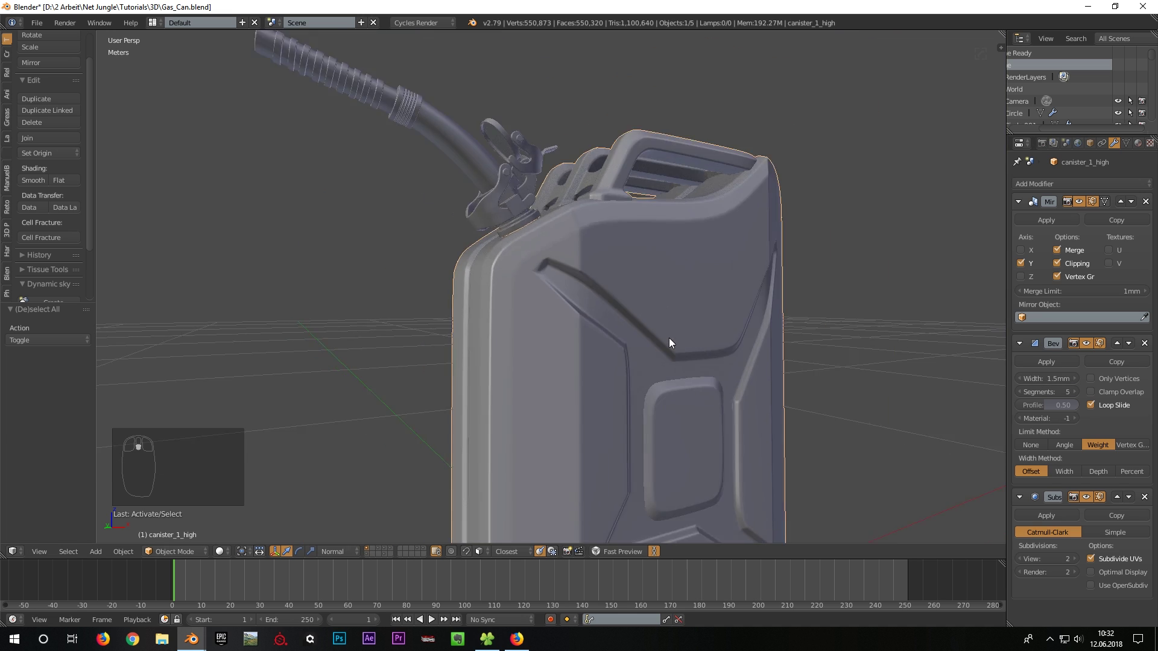
middle_drag(585, 372, 407, 398)
right_click(432, 385)
scroll(484, 348, down, 4)
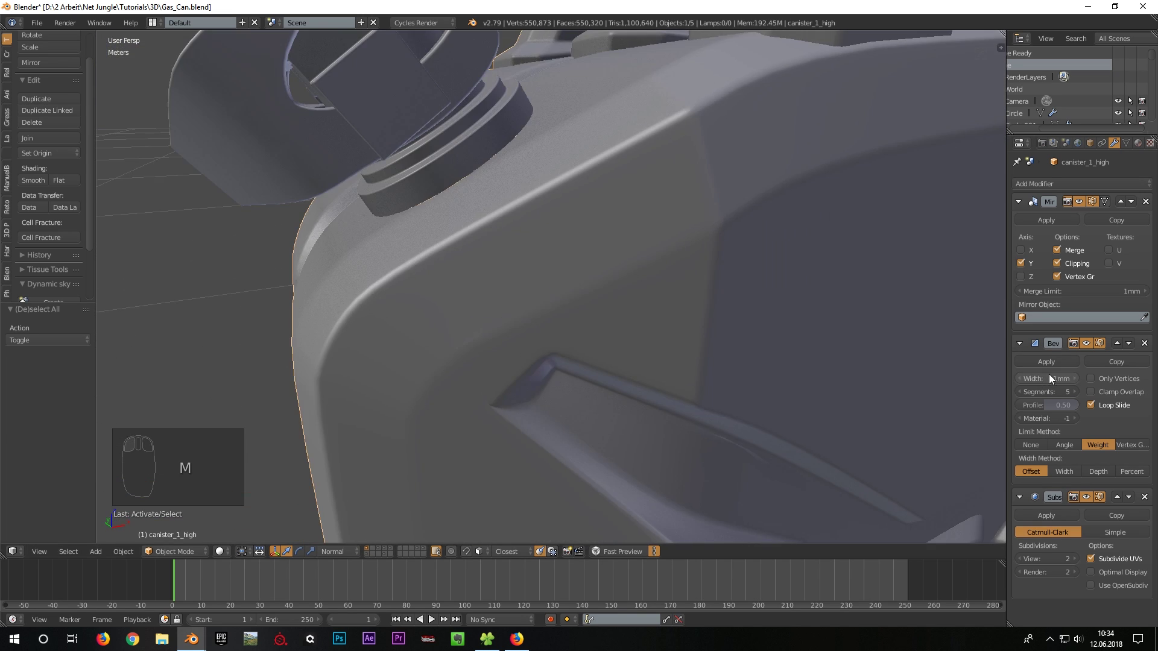
scroll(611, 322, down, 6)
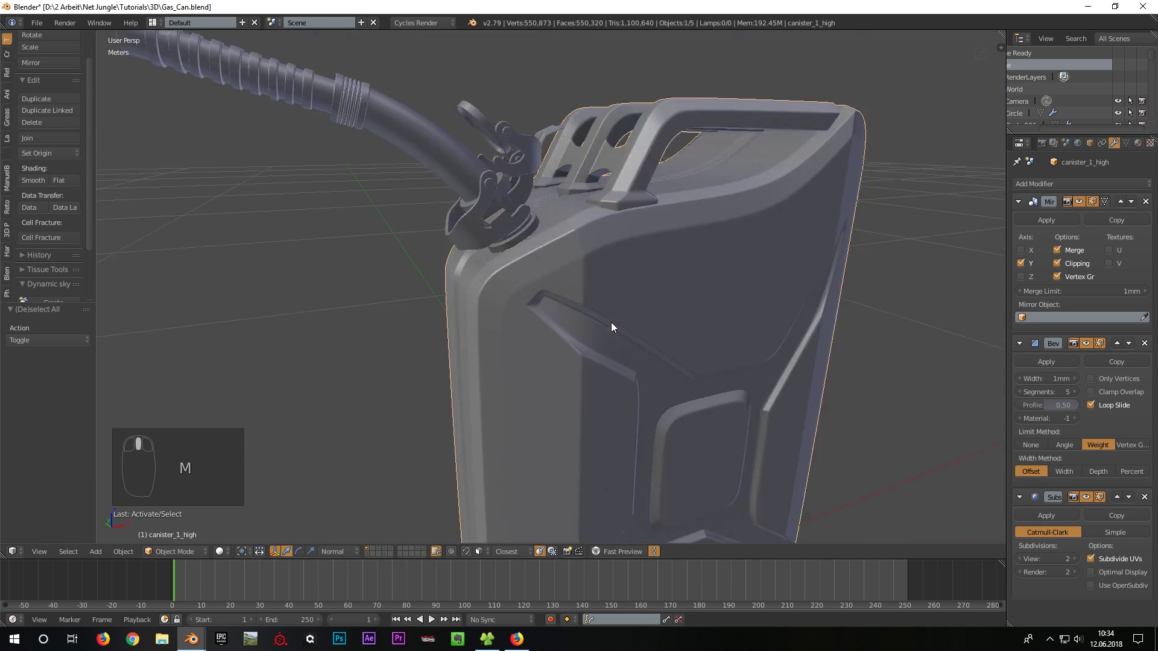
Step: Set the high-poly canister body's Bevel width to 1.2 mm and deselect everything
scroll(576, 273, up, 3)
middle_drag(512, 292, 605, 299)
key(a)
click(1056, 381)
text(1.2mm)
key(Return)
scroll(588, 306, down, 4)
key(a)
key(a)
middle_drag(423, 513, 458, 494)
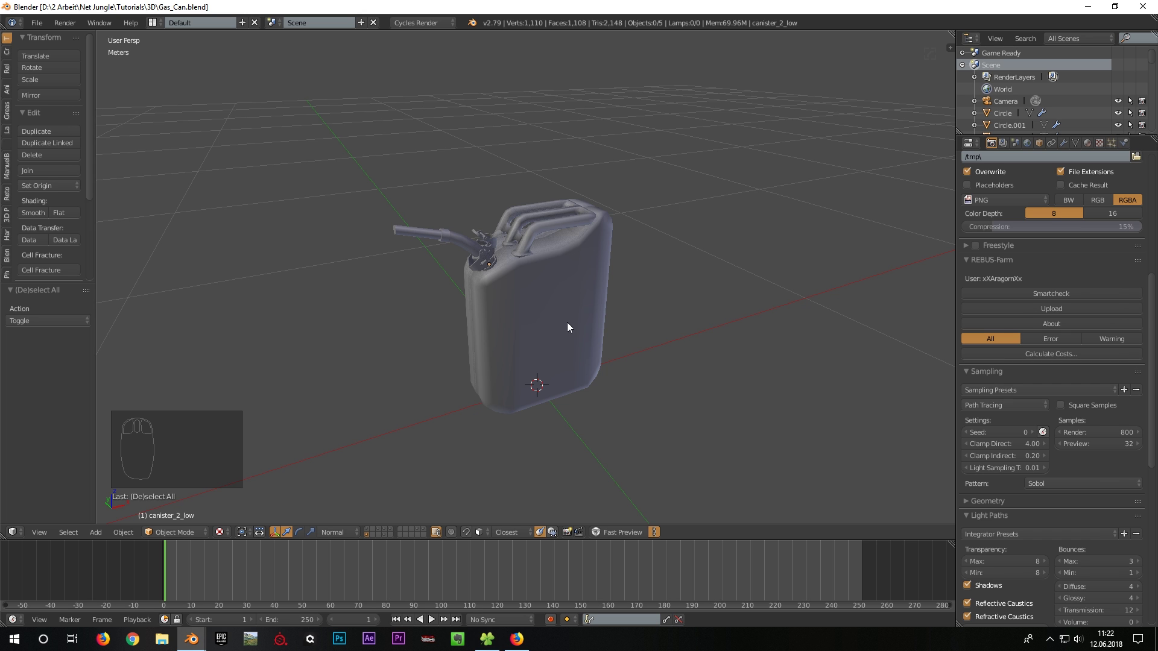
Step: Add a mesh plane at the scene origin beneath the low-poly canister
scroll(567, 322, down, 3)
key(shift+a)
mouse_move(561, 333)
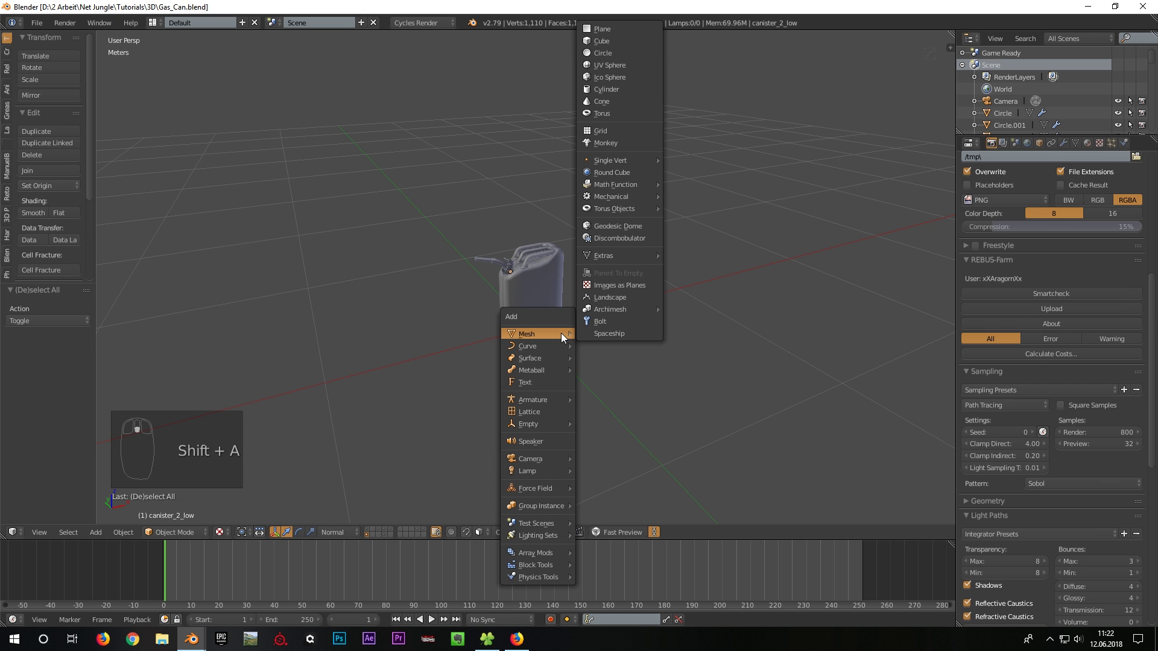
click(629, 30)
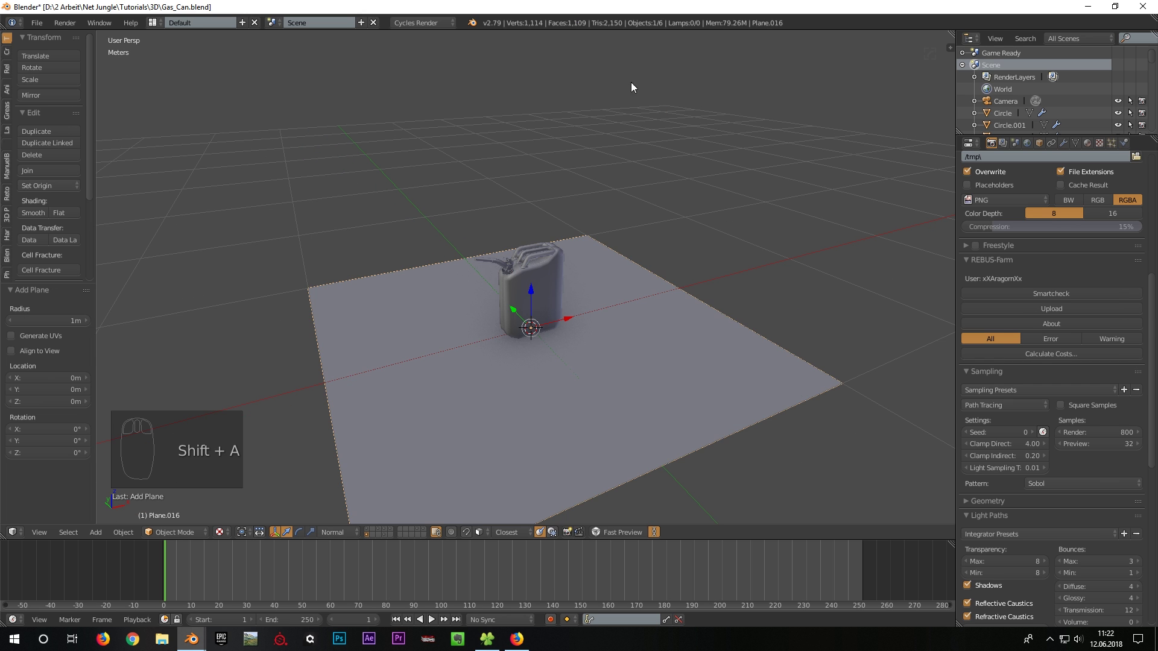
Step: Set the ground plane's X and Y dimensions to 6 m each
key(n)
scroll(886, 264, up, 10)
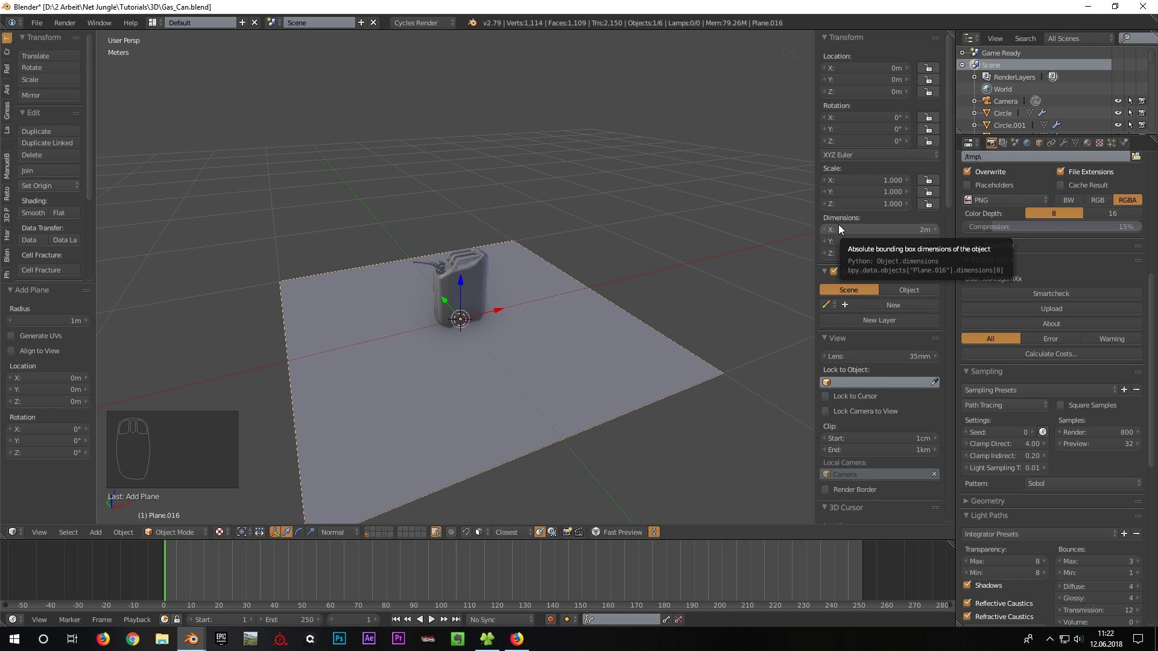
click(866, 228)
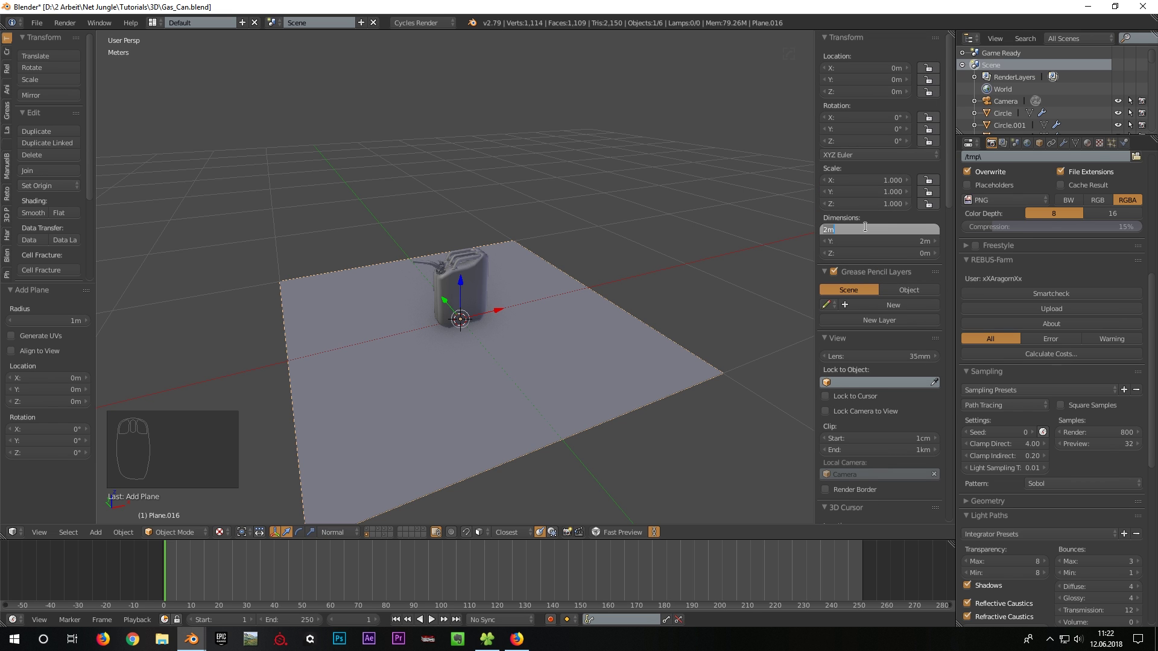
text(6)
key(Tab)
text(6)
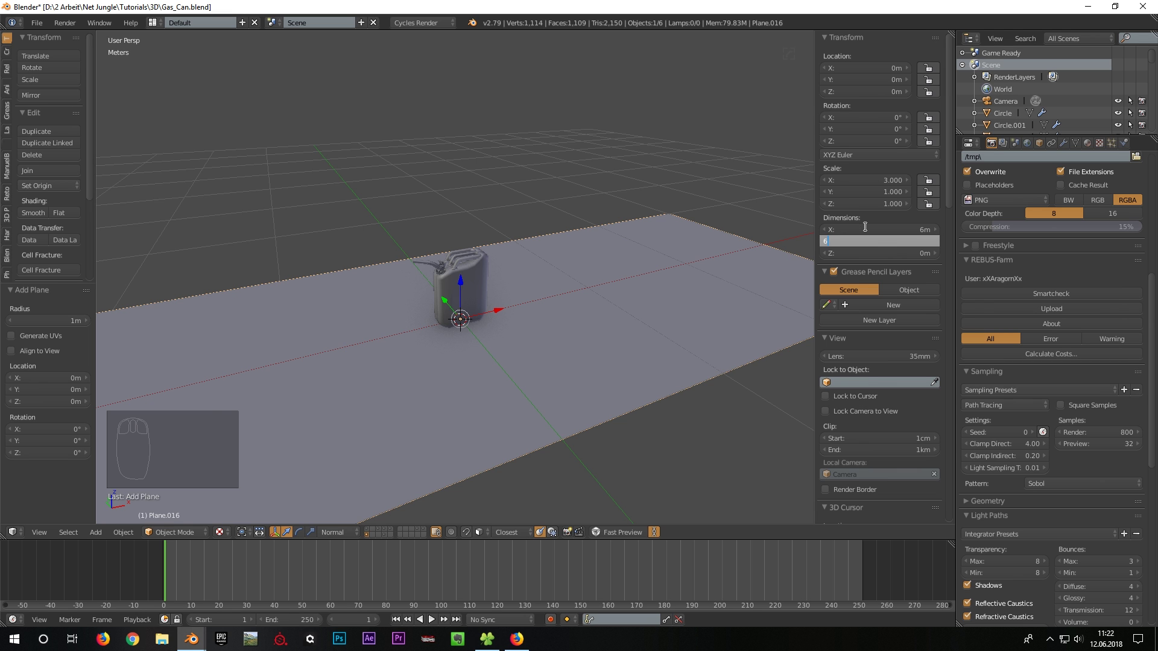
key(Return)
scroll(454, 337, down, 4)
key(n)
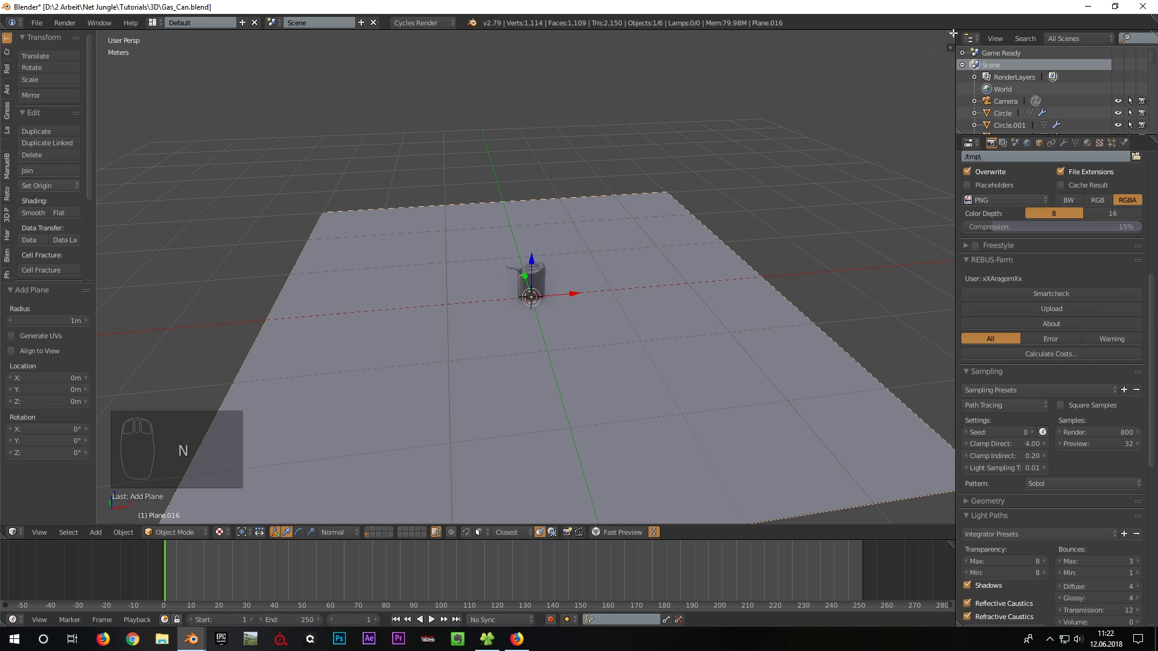
Step: Split the 3D view and turn the new area into a UV/Image Editor
drag(950, 34, 673, 120)
click(687, 533)
click(721, 436)
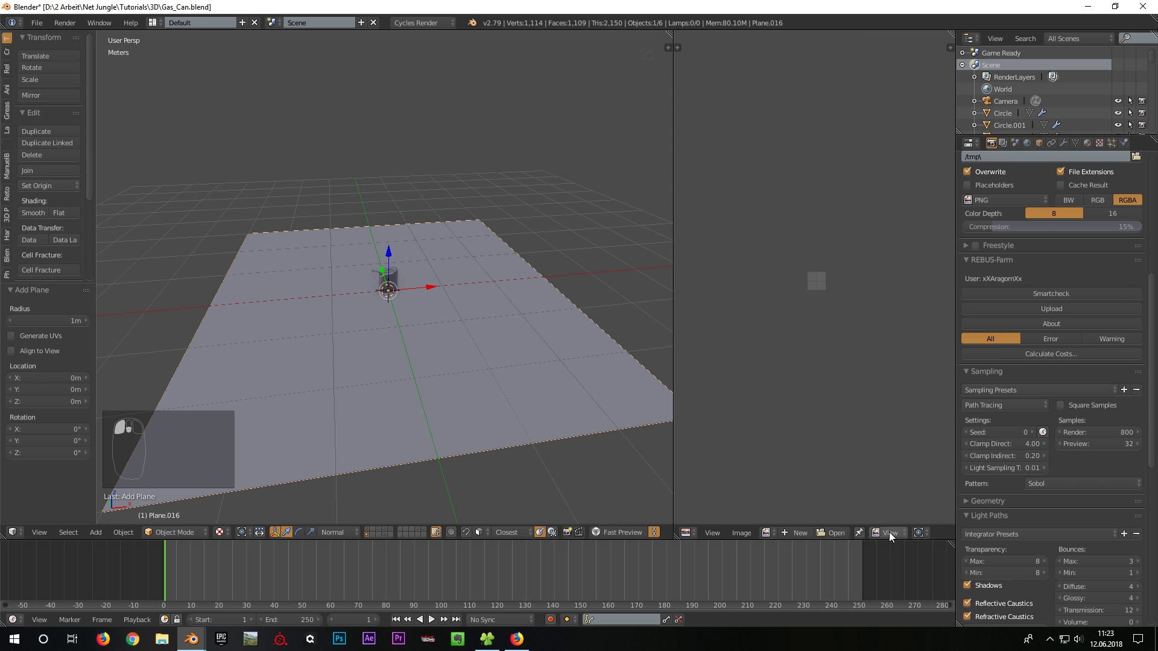
Step: Create a new 4096 × 4096 px image named Texel with the Color Grid generated type
click(793, 533)
click(846, 516)
text(Texe)
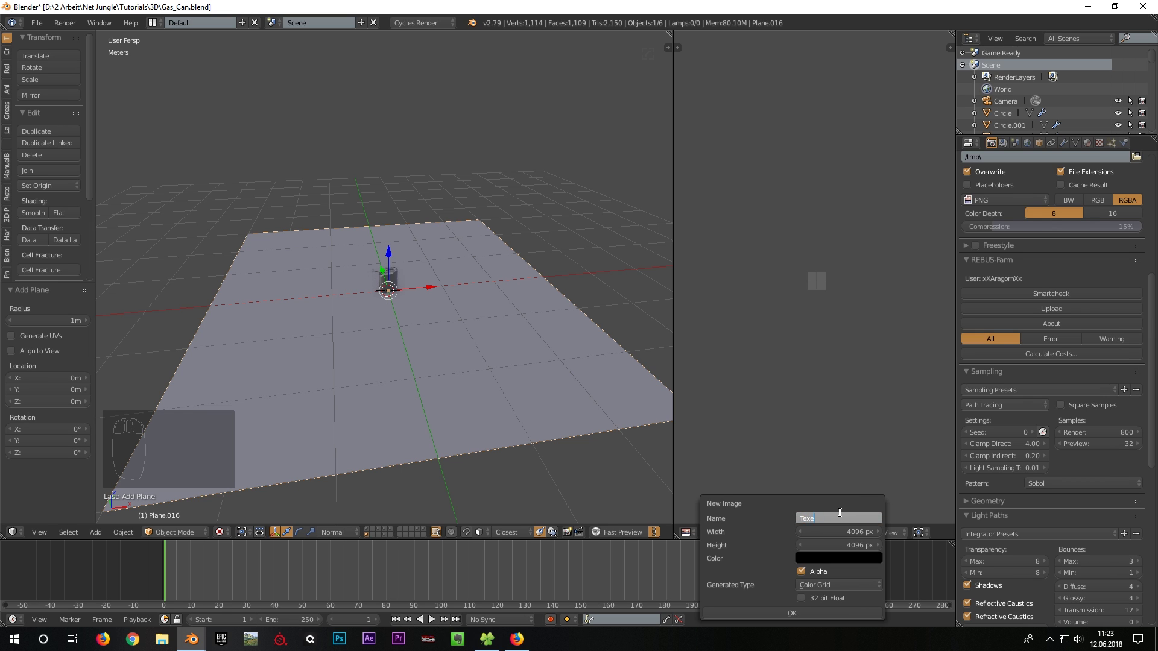
text(l)
key(Tab)
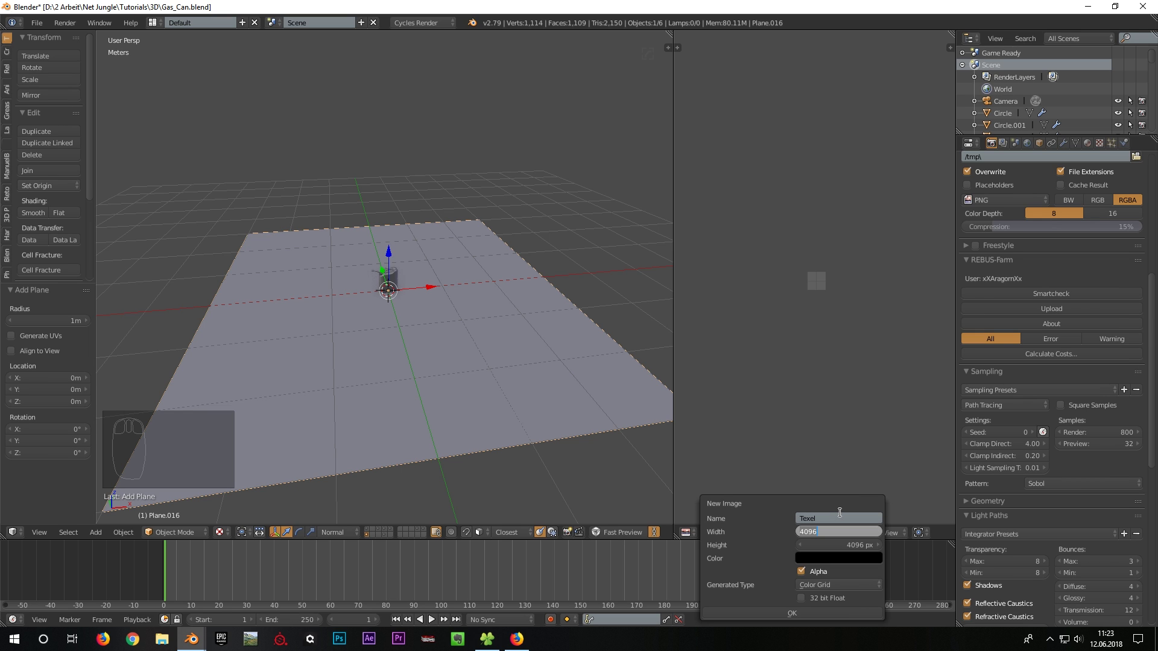
key(Tab)
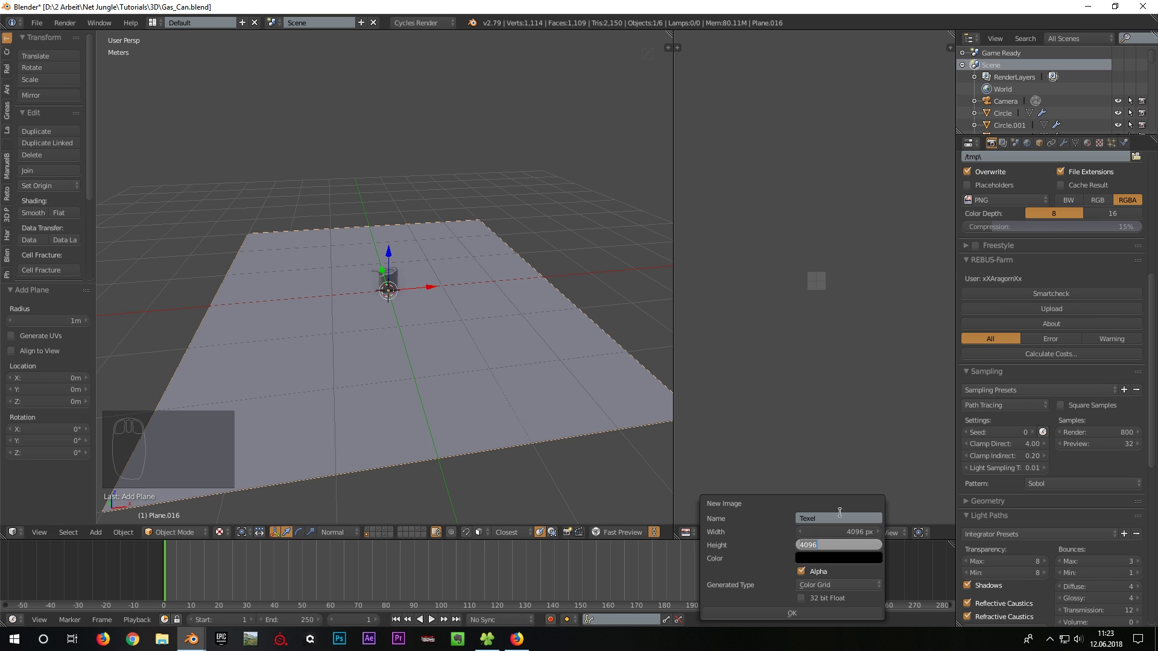
click(836, 589)
click(836, 588)
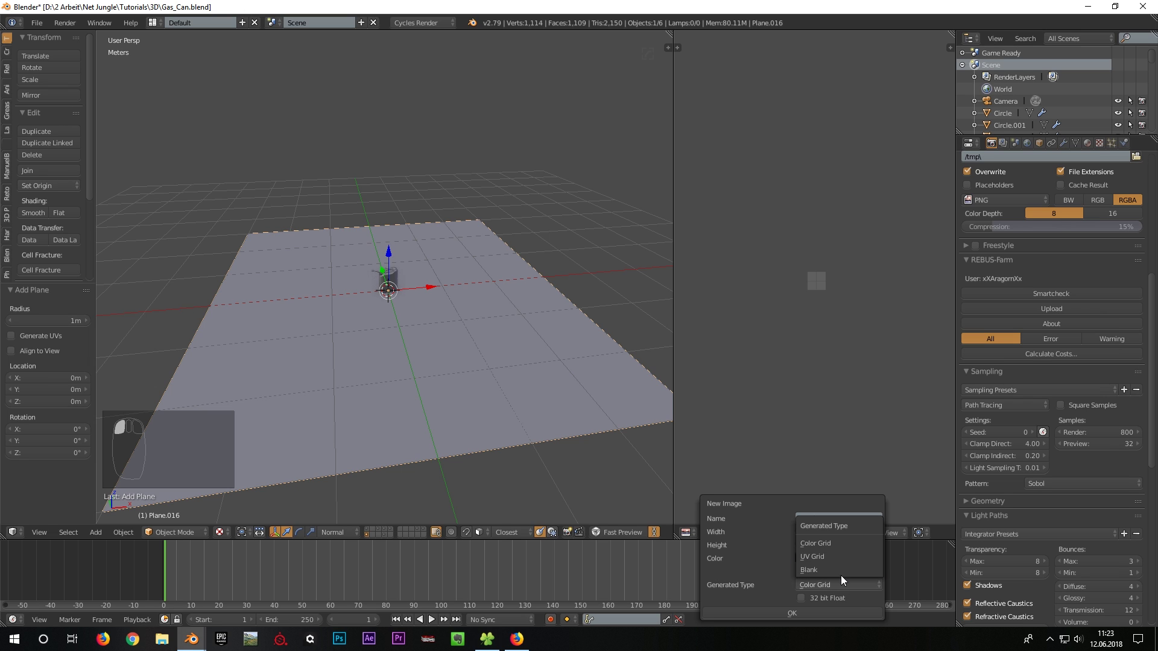
click(826, 542)
click(796, 612)
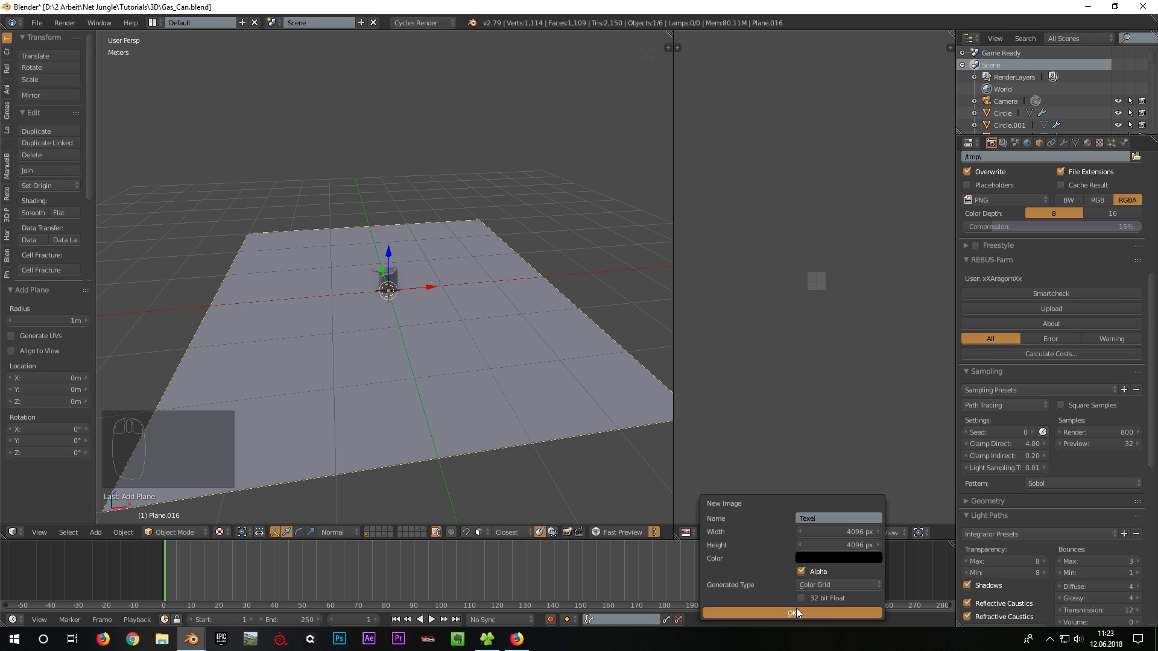
click(796, 612)
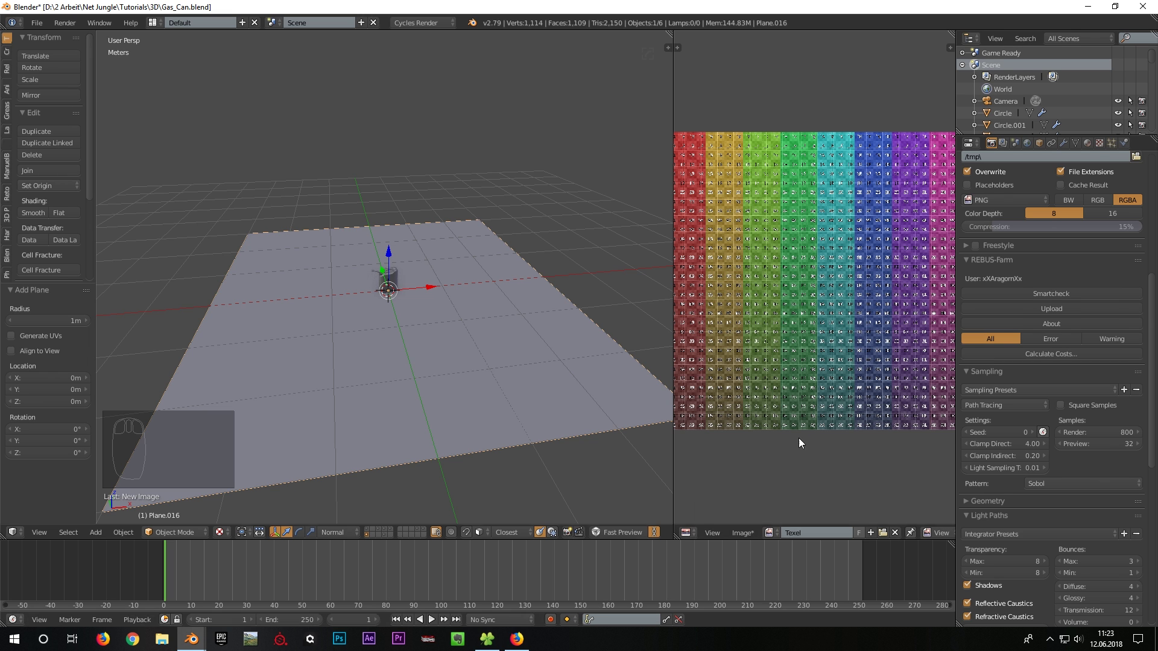
Step: Change the timeline to a Node Editor and give the plane a new material with the Texel image feeding the Diffuse colour
click(12, 620)
click(67, 489)
click(271, 620)
drag(769, 533, 494, 573)
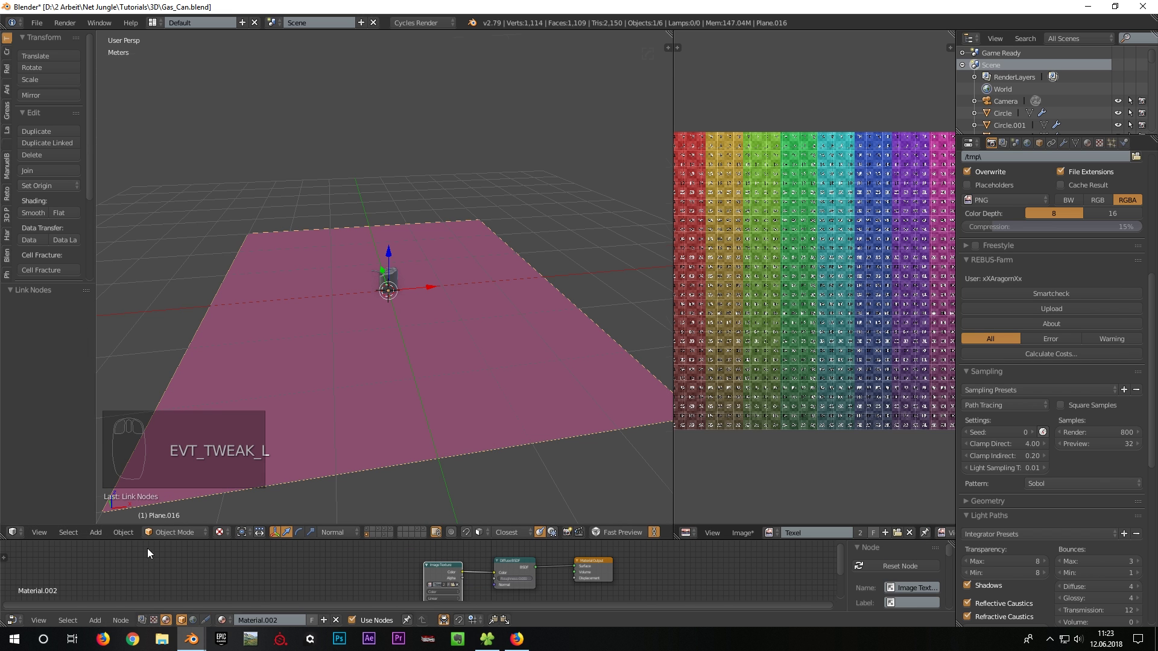
Step: Unwrap the ground plane's mesh so the Texel grid maps across it, and return to Object Mode
key(Tab)
key(u)
click(380, 348)
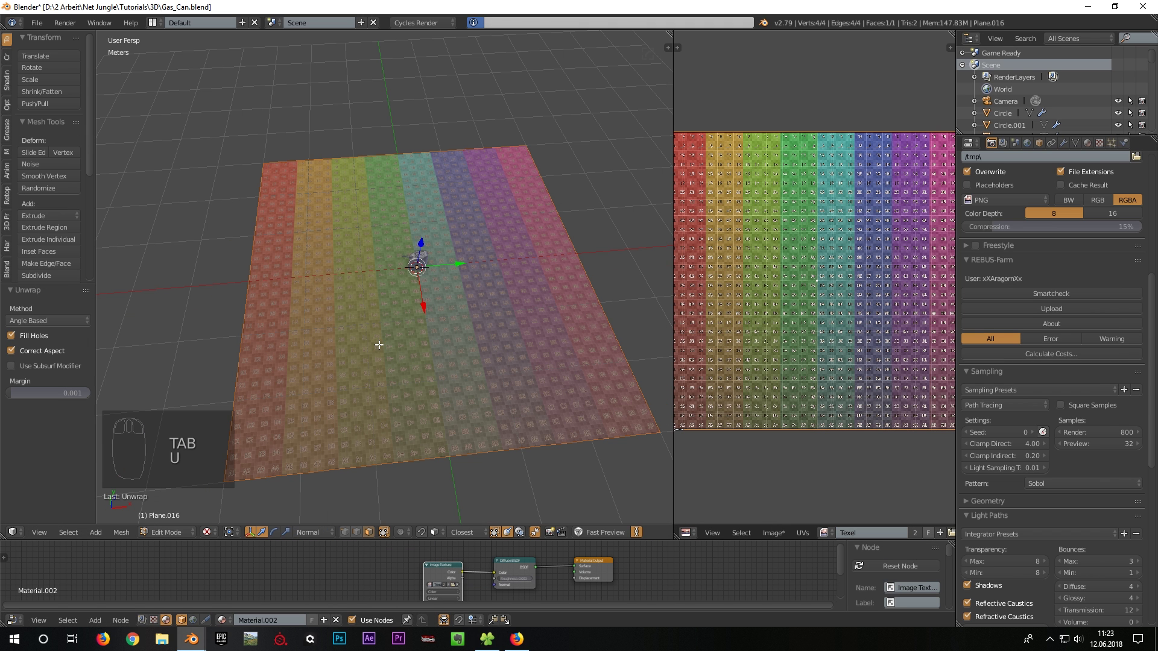
key(Tab)
Step: With all objects selected, make the plane the active object and link its material to the low-poly canister parts
scroll(434, 263, up, 6)
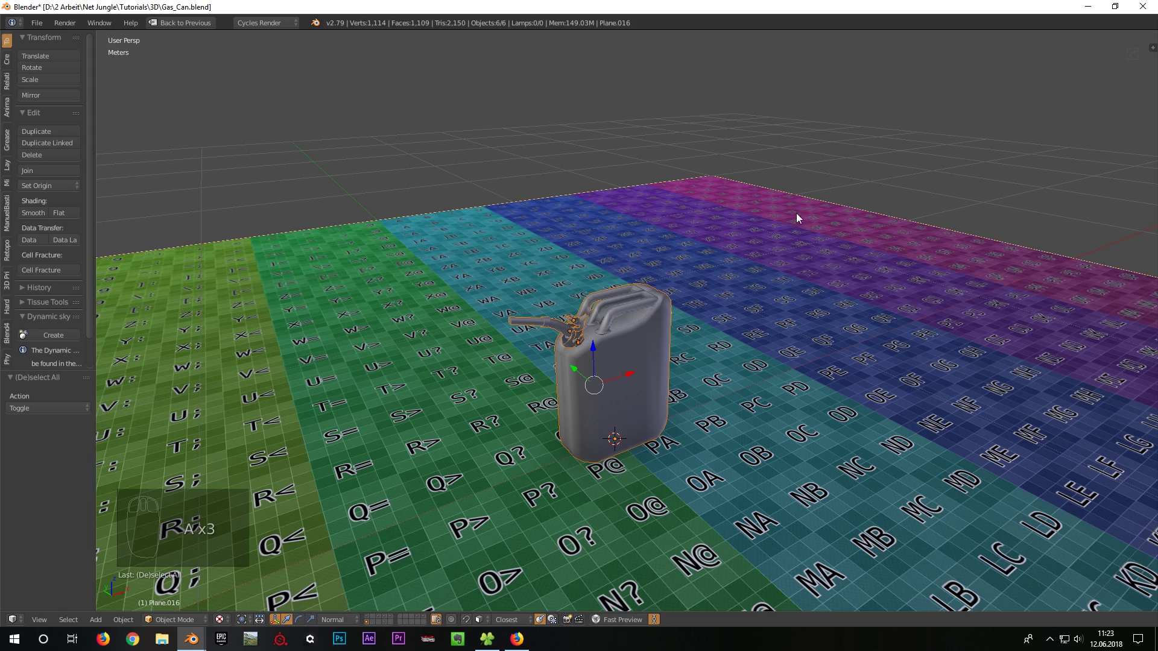
middle_drag(796, 212, 749, 258)
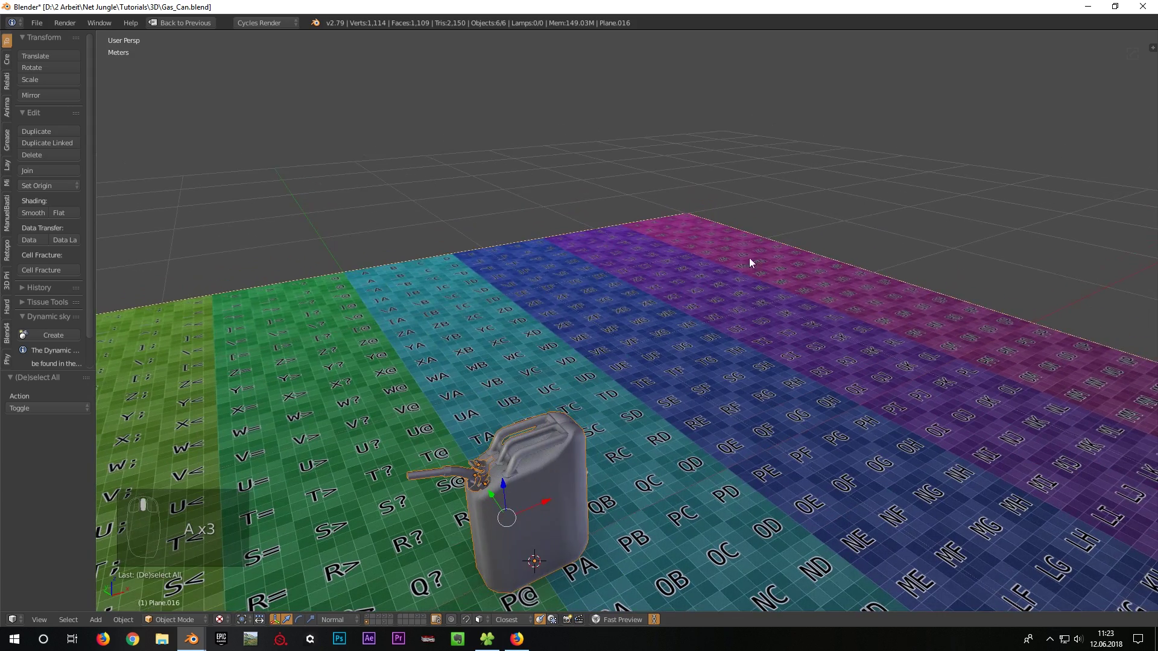
shift+right_click(826, 284)
shift+right_click(827, 285)
shift+middle_drag(618, 388, 664, 266)
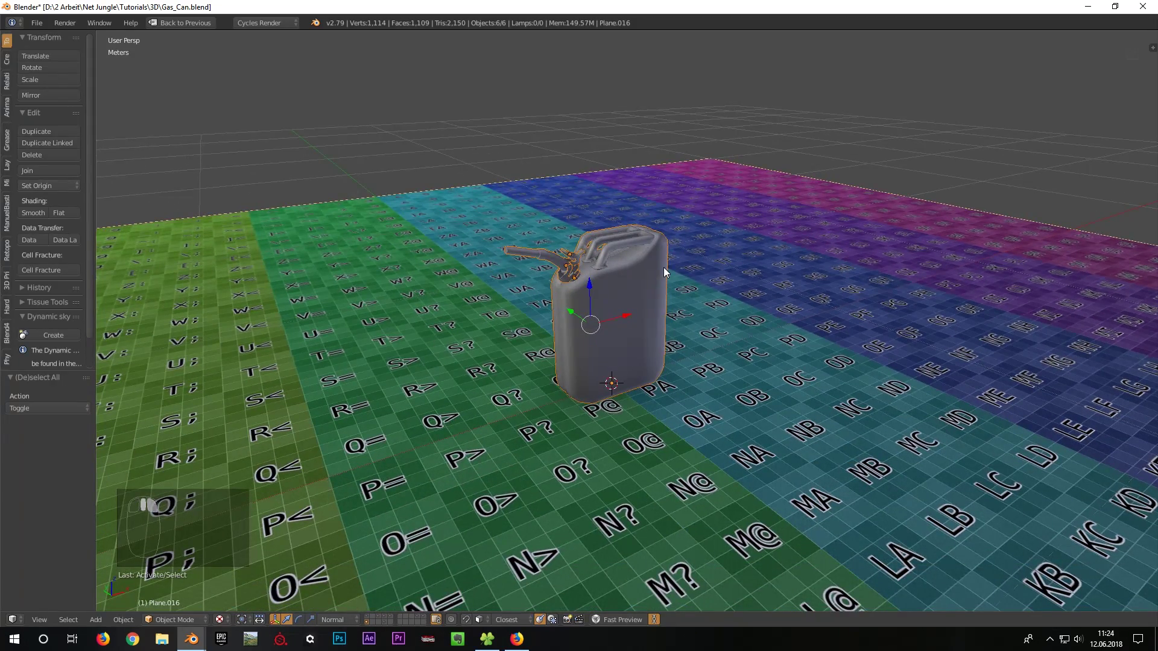
key(ctrl+l)
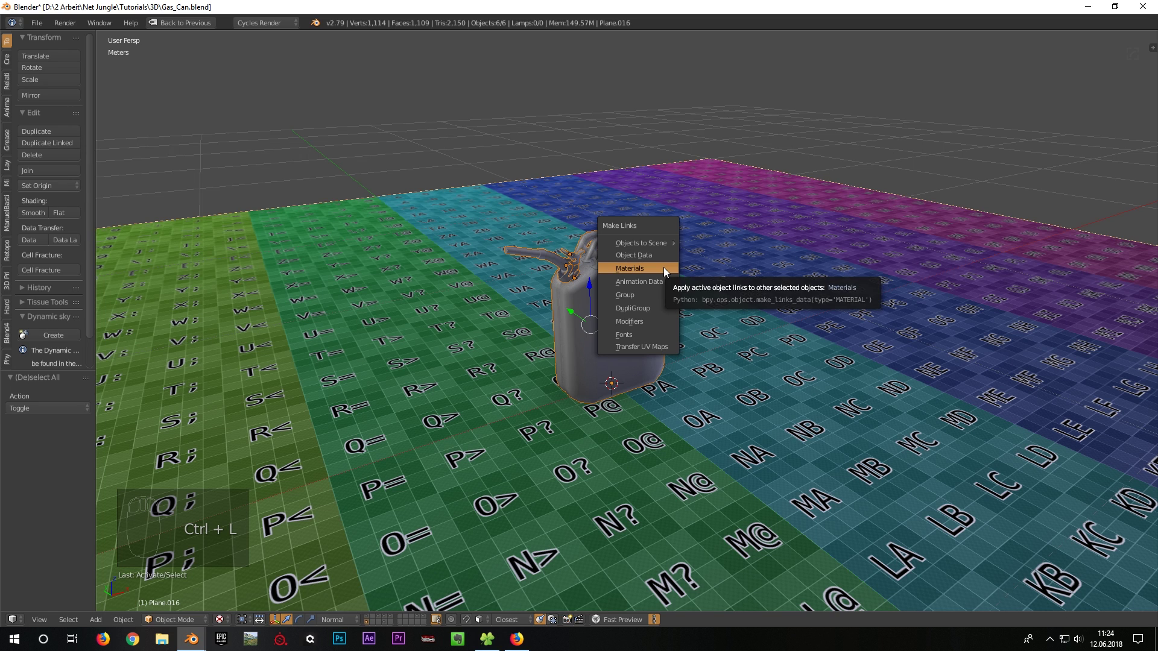
click(664, 268)
scroll(663, 267, up, 4)
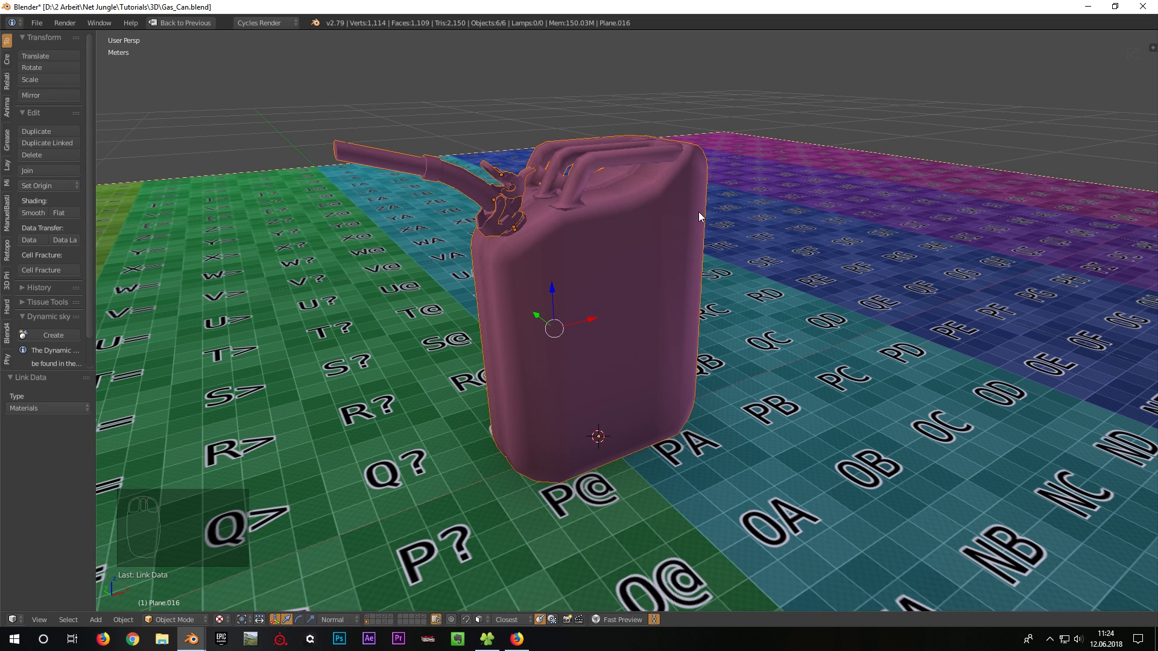
Step: Hide the ground plane and isolate the low-poly canister body in local view
right_click(835, 252)
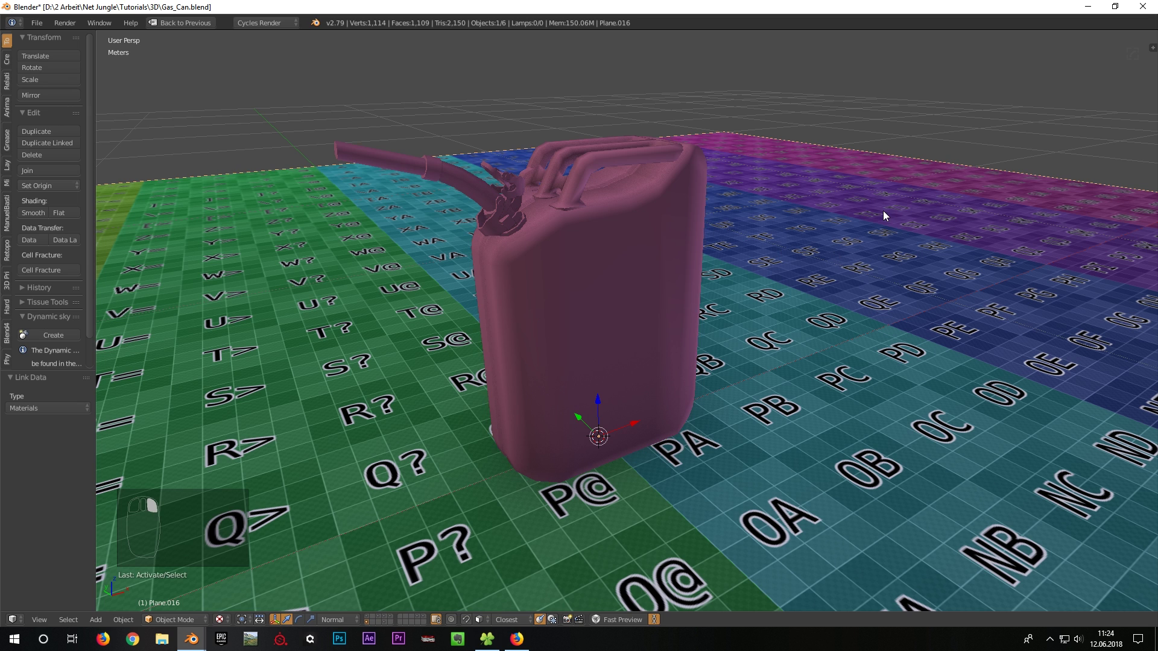
key(h)
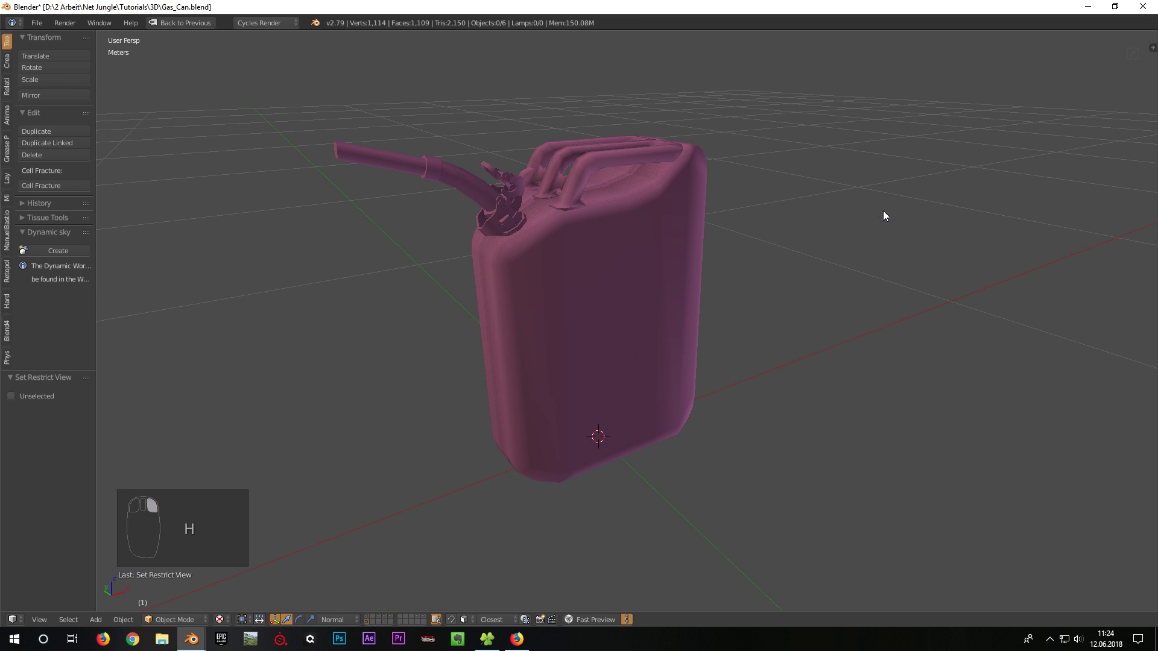
right_click(605, 261)
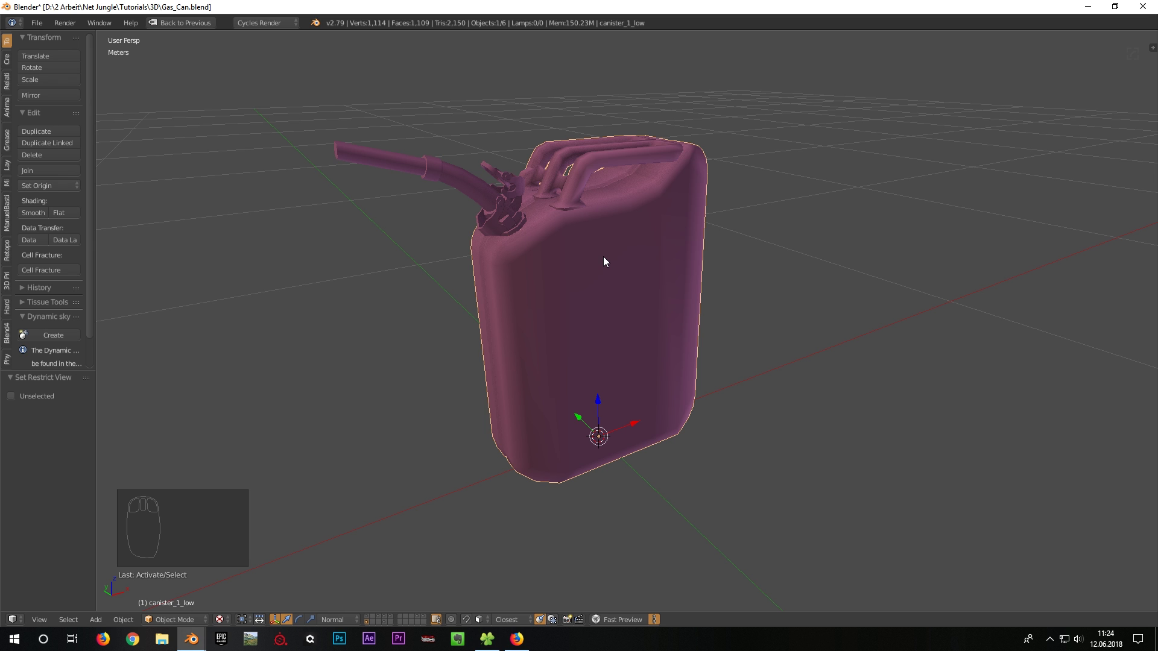
key(KP_Divide)
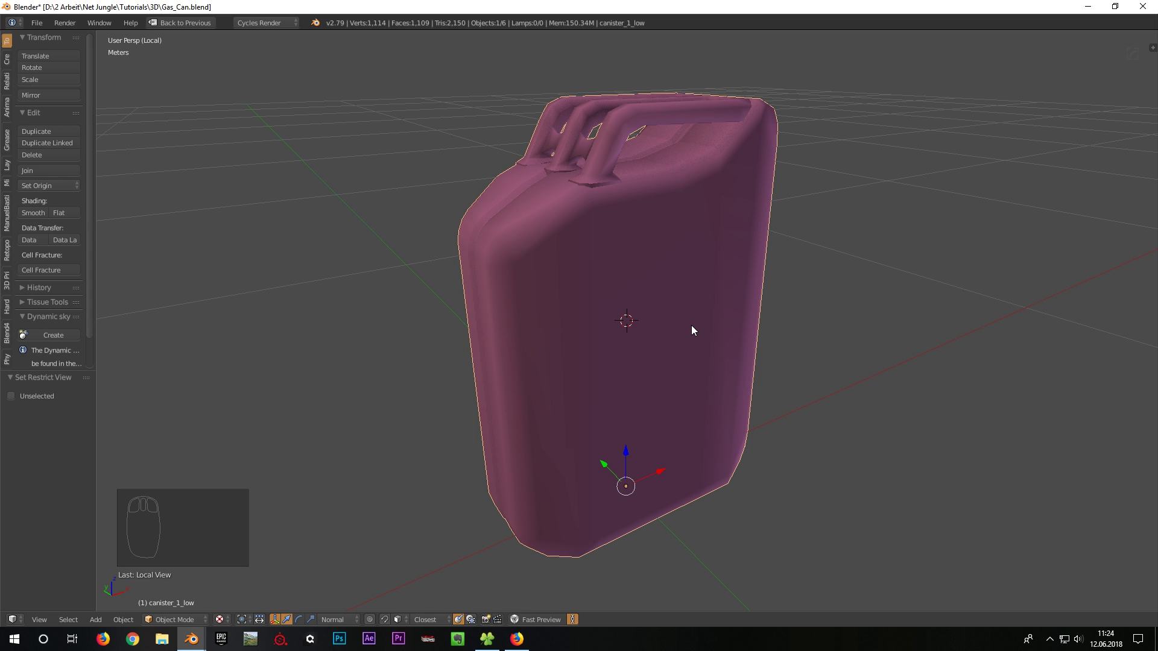
Step: Enter Edit Mode on the canister body and mark the edge loop around the outline of its large side as a seam
key(Tab)
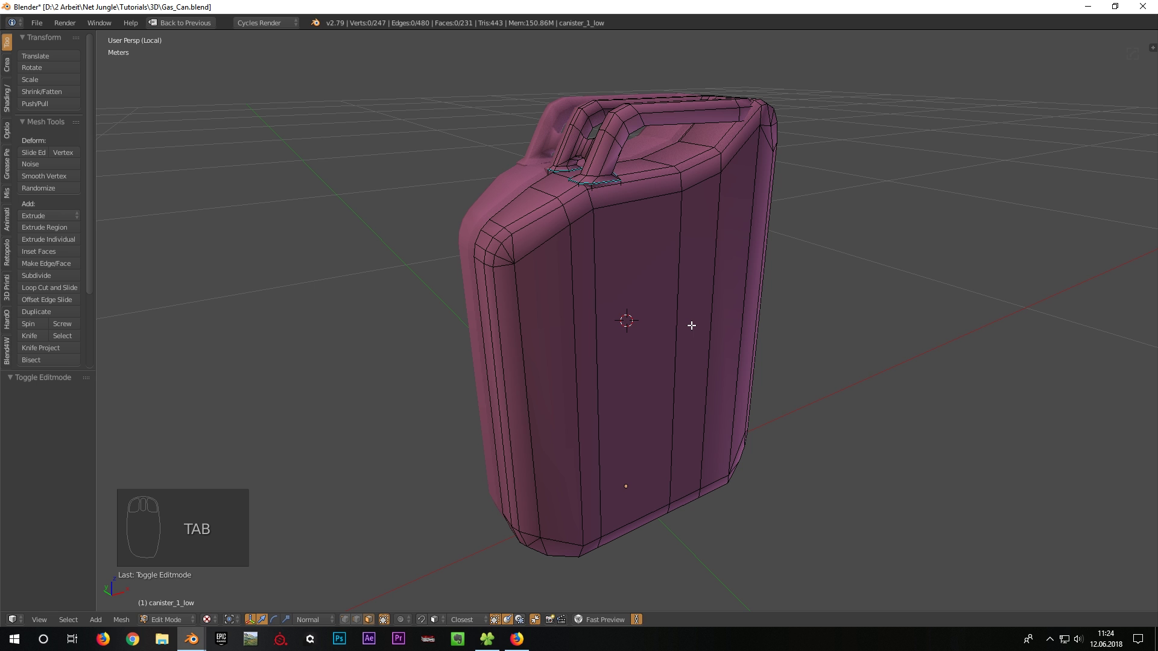
middle_drag(631, 316, 662, 286)
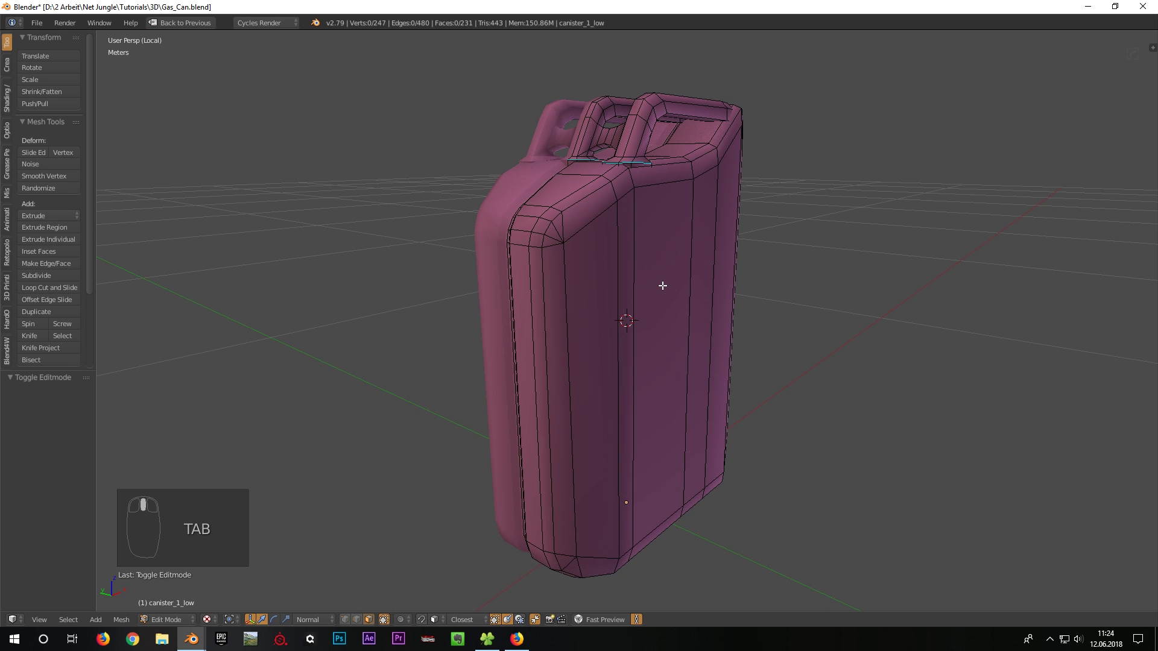
key(shift+space)
drag(832, 318, 726, 328)
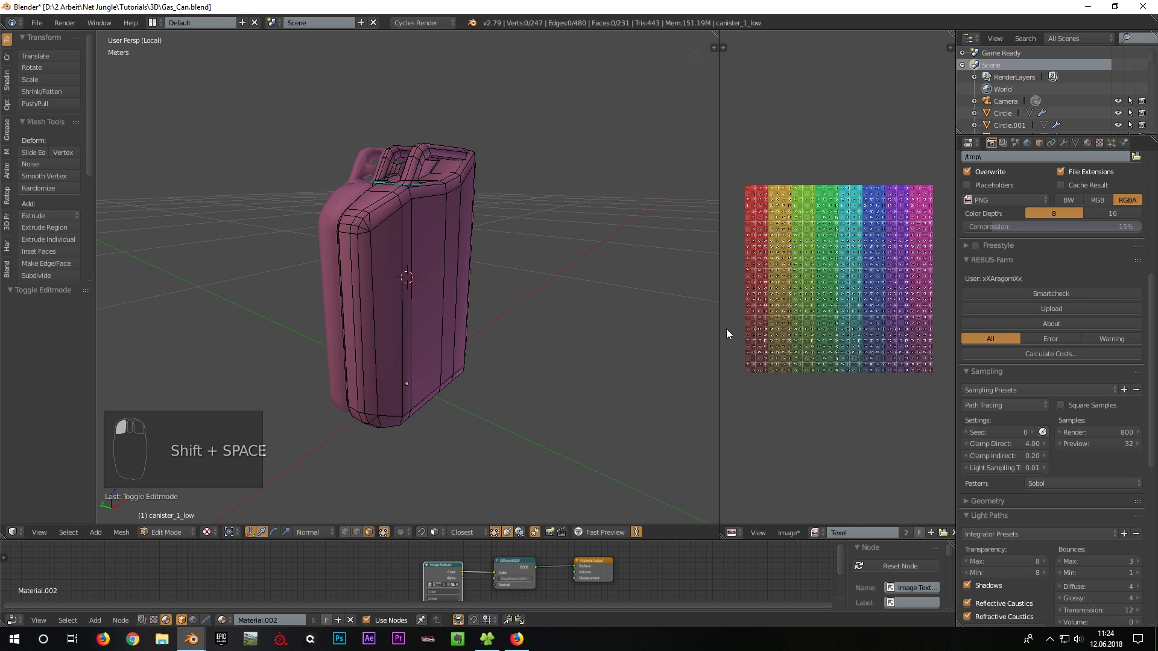
scroll(367, 201, up, 2)
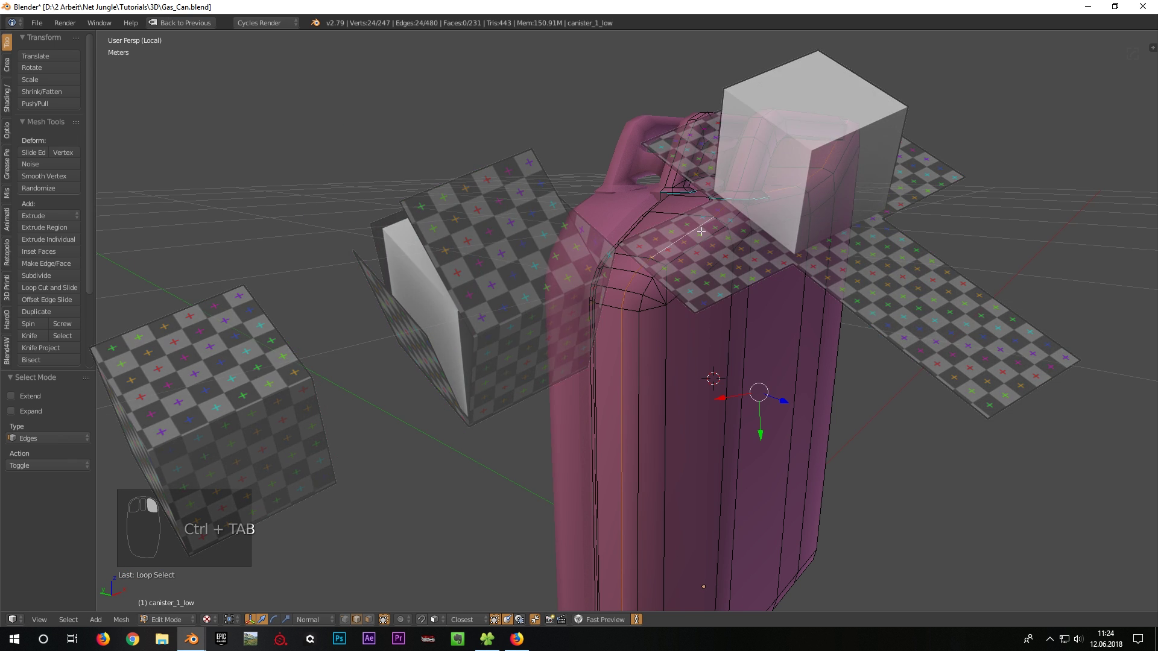
alt+right_click(714, 243)
middle_drag(687, 241, 648, 248)
scroll(648, 248, down, 1)
shift+middle_drag(723, 336, 613, 271)
key(ctrl+e)
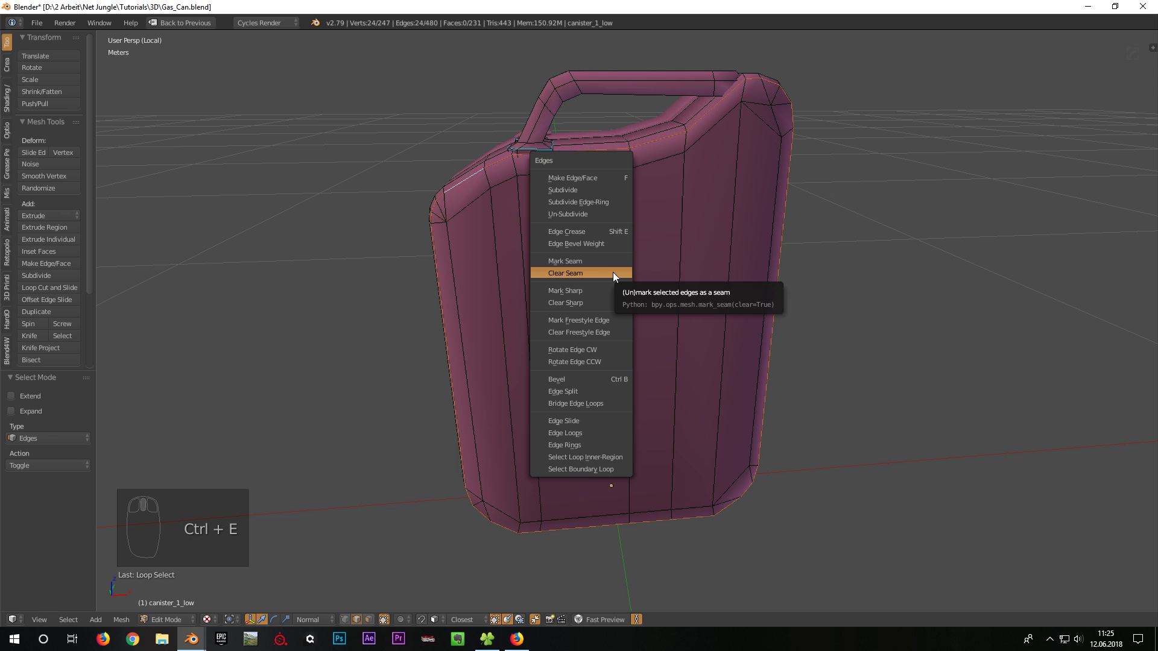
click(571, 261)
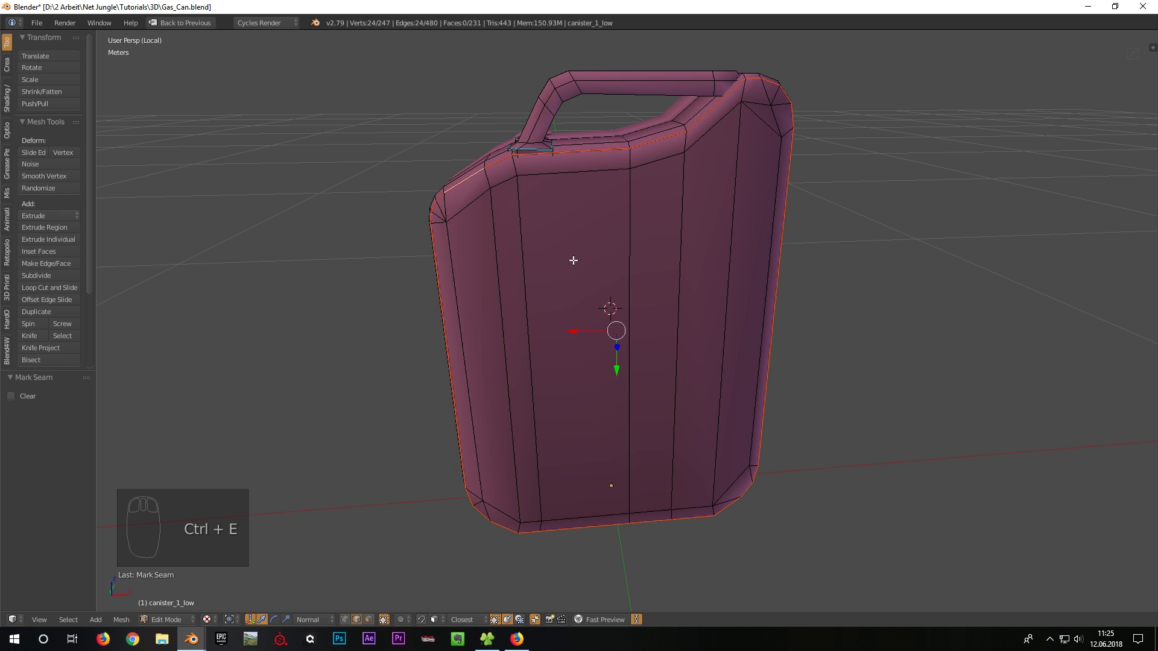
Step: Mark a four-edge path across the canister's narrow rim at its lower corner as a seam
middle_drag(569, 258, 632, 255)
key(a)
key(l)
middle_drag(661, 308, 512, 262)
middle_drag(622, 141, 686, 260)
alt+right_click(685, 260)
scroll(663, 241, up, 3)
right_click(641, 190)
middle_drag(640, 190, 426, 349)
ctrl+right_click(491, 321)
ctrl+right_click(602, 337)
middle_drag(602, 337, 654, 356)
key(ctrl+e)
click(960, 400)
scroll(830, 396, down, 3)
scroll(724, 416, up, 2)
scroll(712, 421, down, 5)
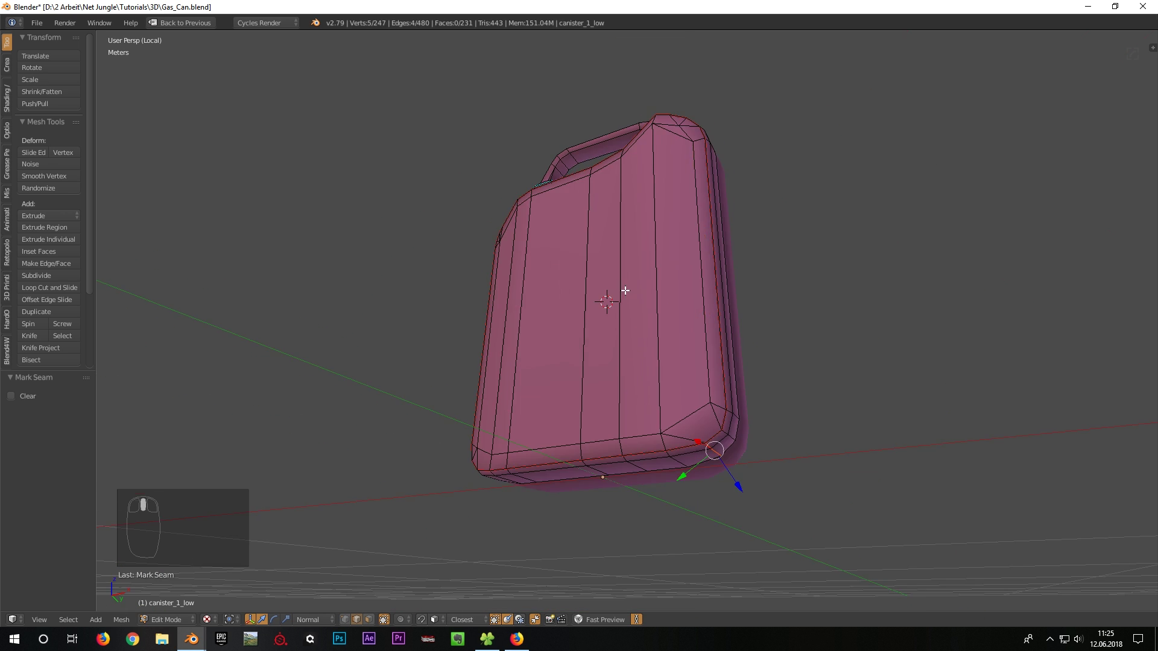
Step: Select the entire canister mesh and unwrap it along the marked seams
middle_drag(711, 421, 722, 336)
key(a)
key(a)
key(a)
key(u)
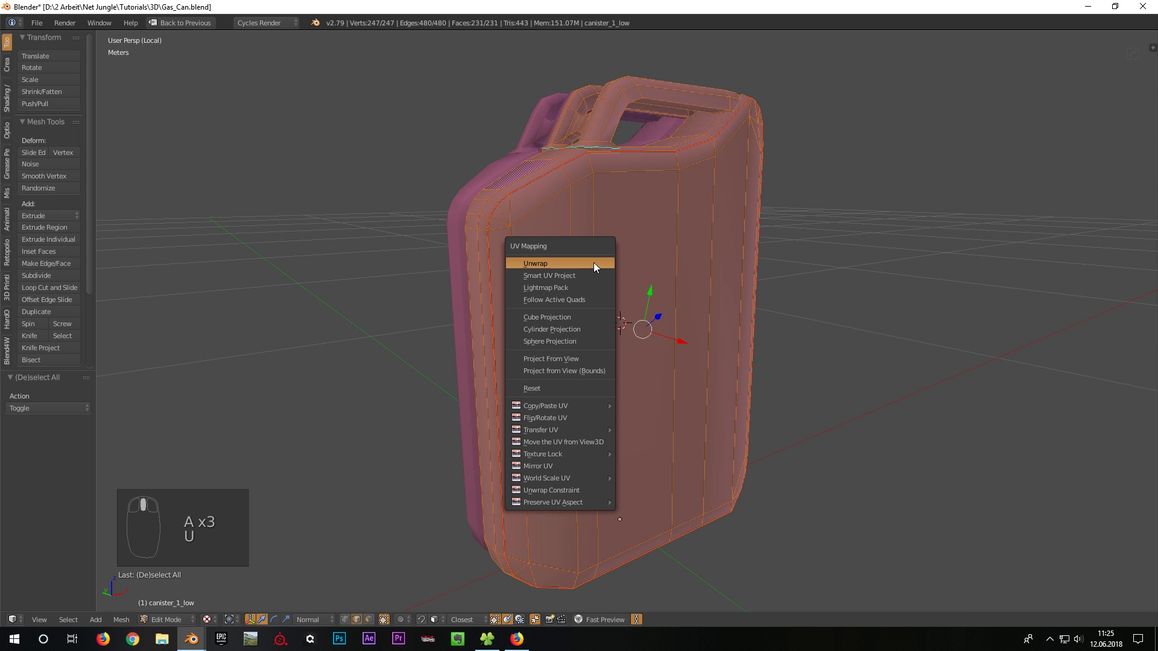
click(594, 264)
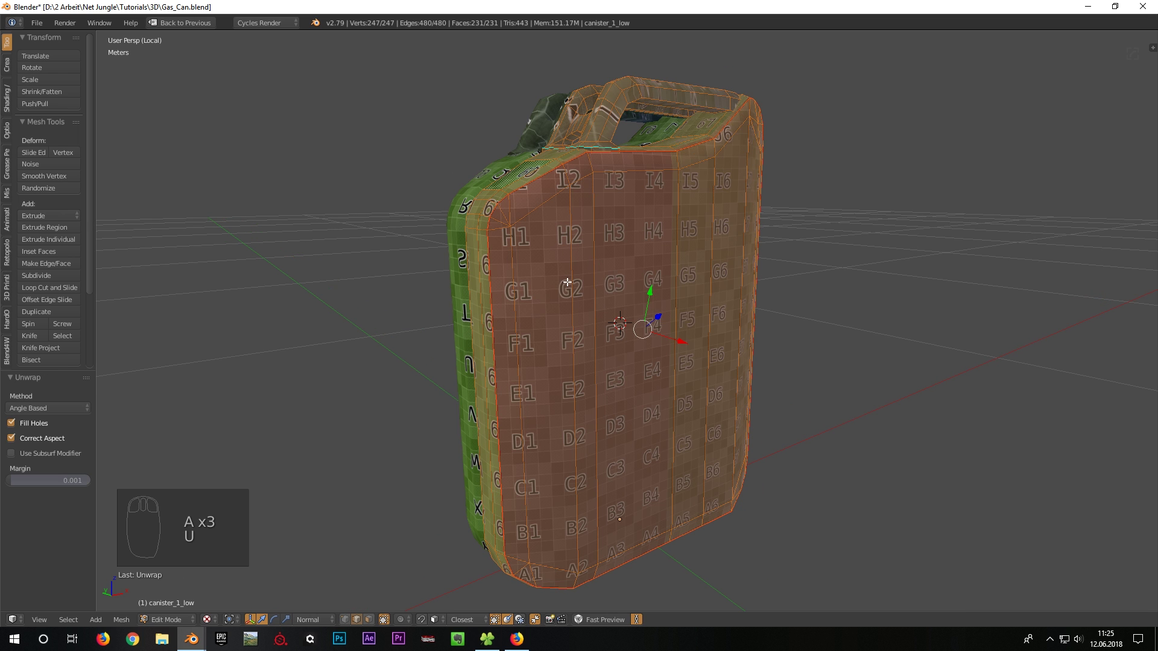
middle_drag(567, 283, 580, 287)
middle_drag(609, 521, 697, 374)
Step: Try moving the canister's large side island over the colour grid in the UV layout
key(shift+space)
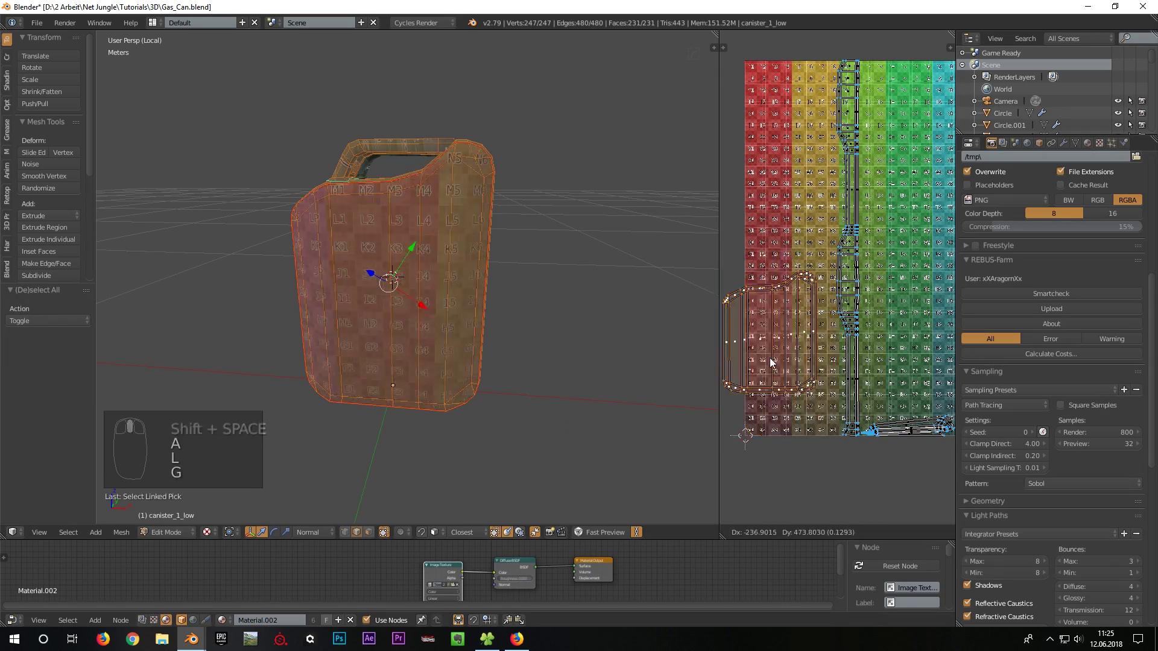
middle_drag(406, 261, 687, 271)
click(1062, 143)
middle_drag(356, 233, 533, 271)
key(g)
right_click(667, 272)
Step: Hide the canister body so that only the handle geometry remains to work on
scroll(667, 271, up, 3)
middle_drag(667, 271, 414, 294)
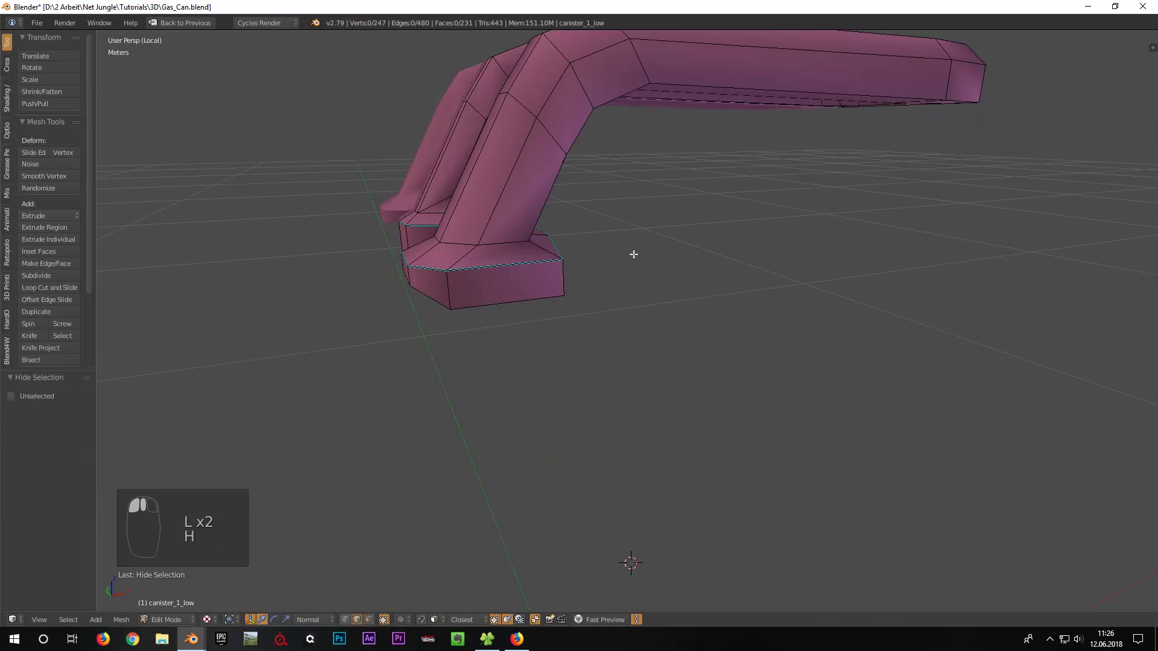
scroll(633, 253, down, 2)
middle_drag(633, 253, 662, 292)
scroll(661, 292, up, 6)
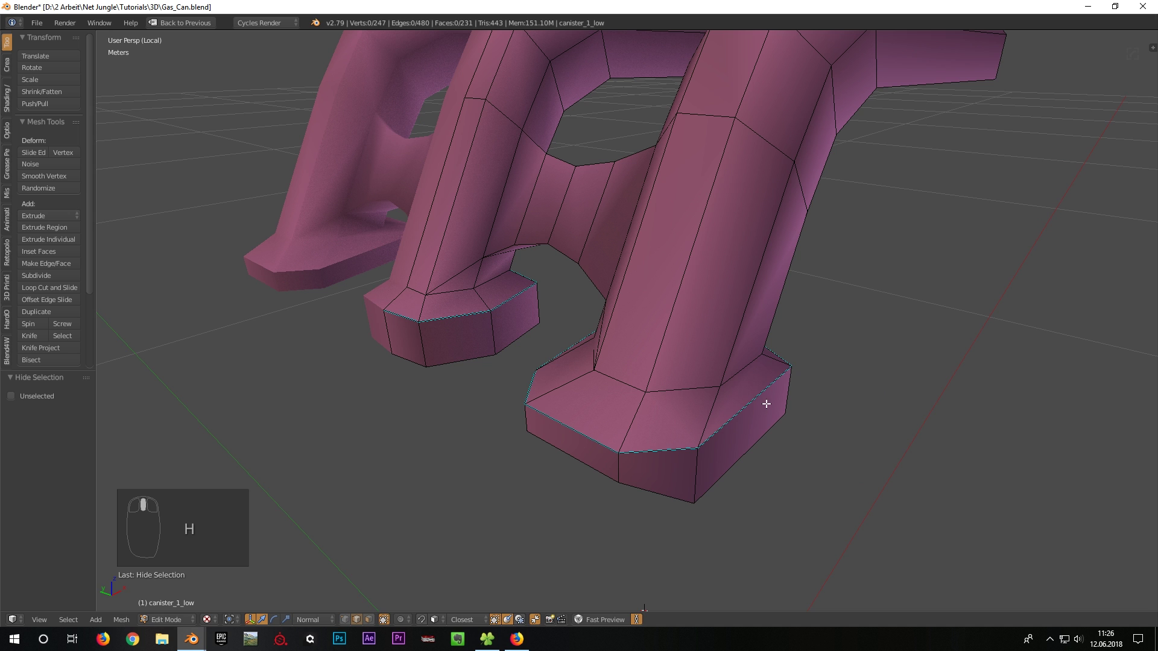
Step: Turn off the sharp-edge overlay in the mesh display settings
key(n)
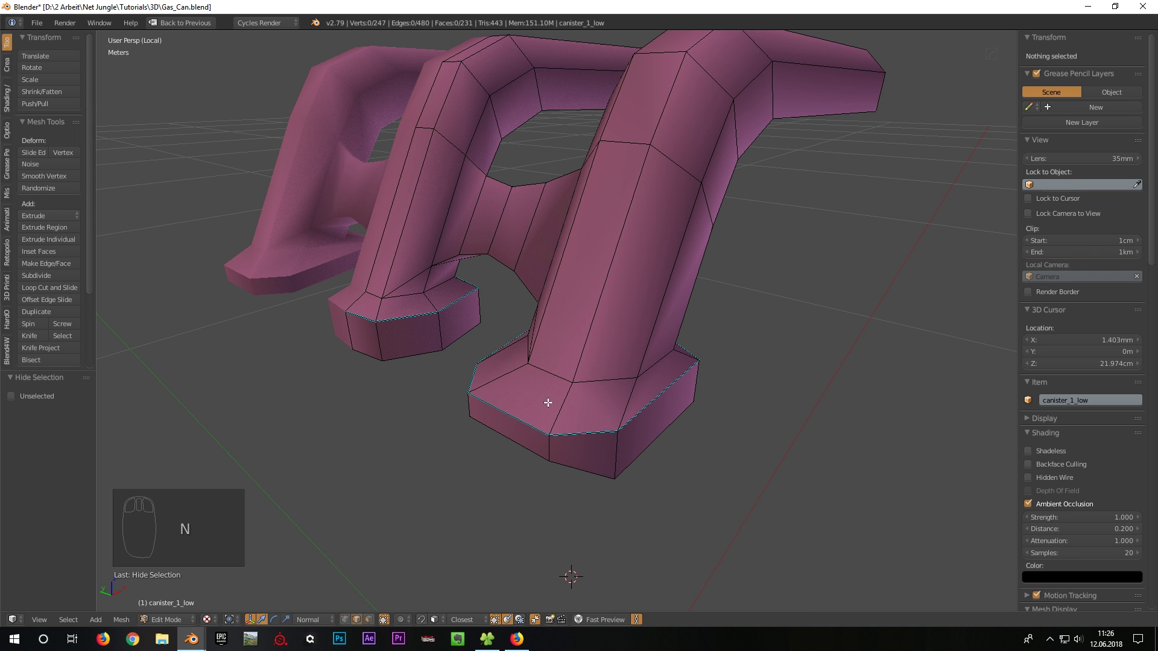
scroll(1064, 299, down, 10)
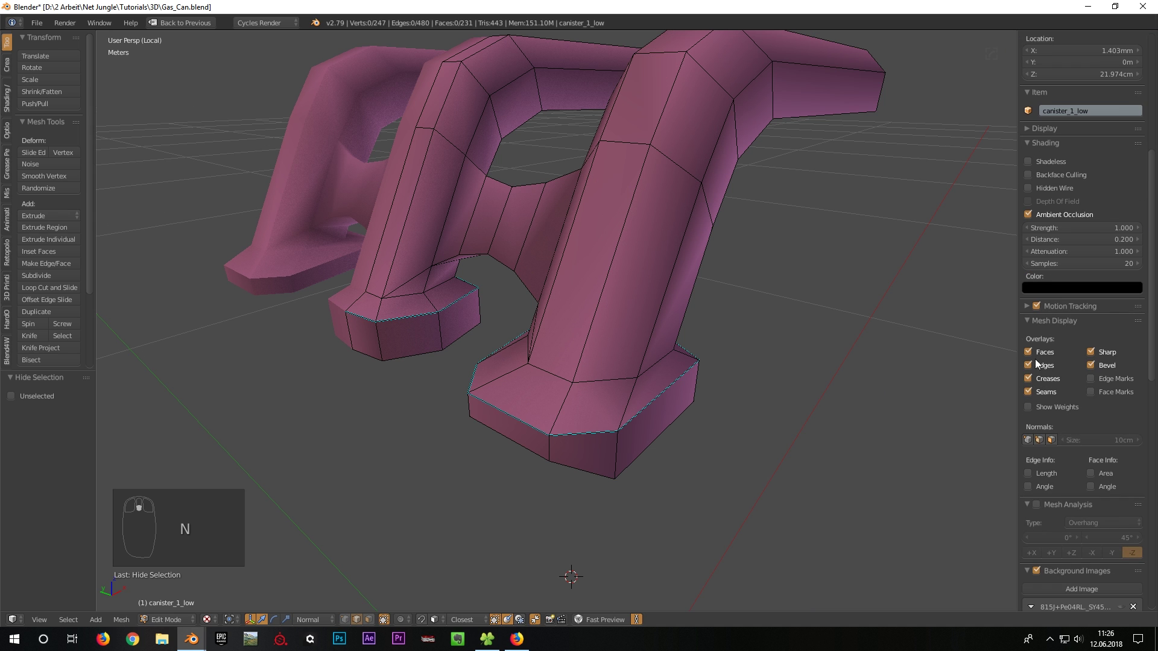
key(n)
Step: Mark the edge loops where the handle legs meet their feet as seams
middle_drag(636, 406, 636, 430)
click(612, 423)
alt+right_click(607, 425)
key(KP_Decimal)
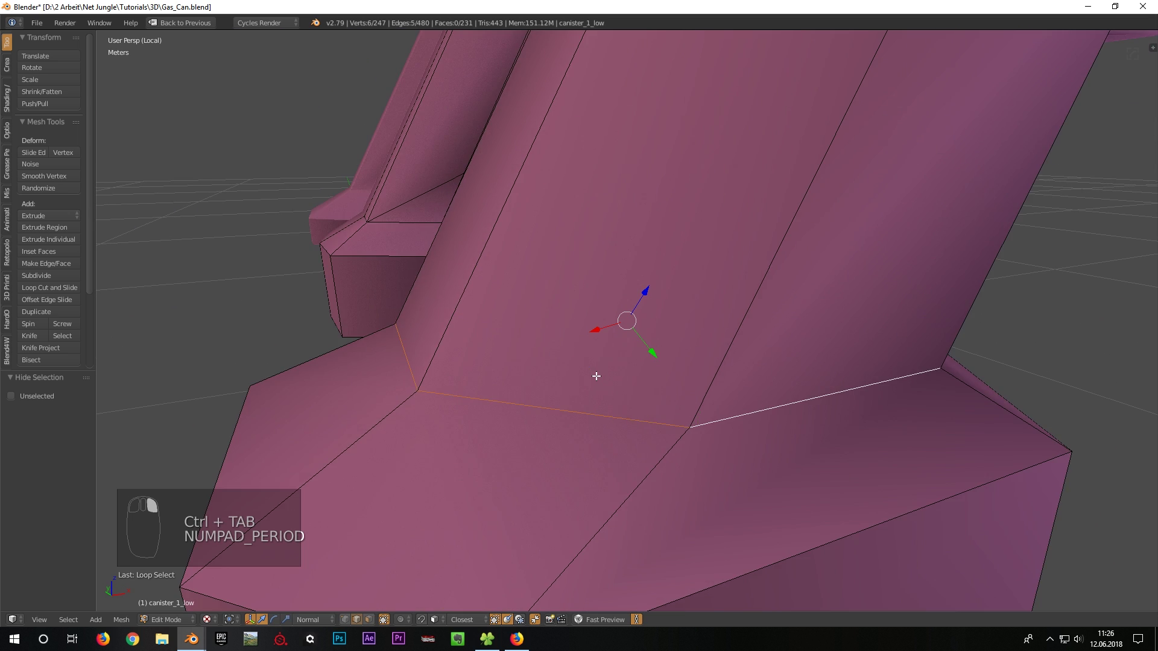
scroll(598, 378, down, 6)
middle_drag(552, 348, 724, 337)
alt+shift+right_click(630, 357)
alt+shift+right_click(627, 408)
middle_drag(612, 386, 506, 214)
key(ctrl+e)
click(744, 356)
Step: Mark the edge loops around the rims of the handle feet and a vertical edge on a foot as seams
alt+right_click(766, 348)
alt+shift+right_click(681, 390)
key(ctrl+e)
click(682, 391)
right_click(498, 328)
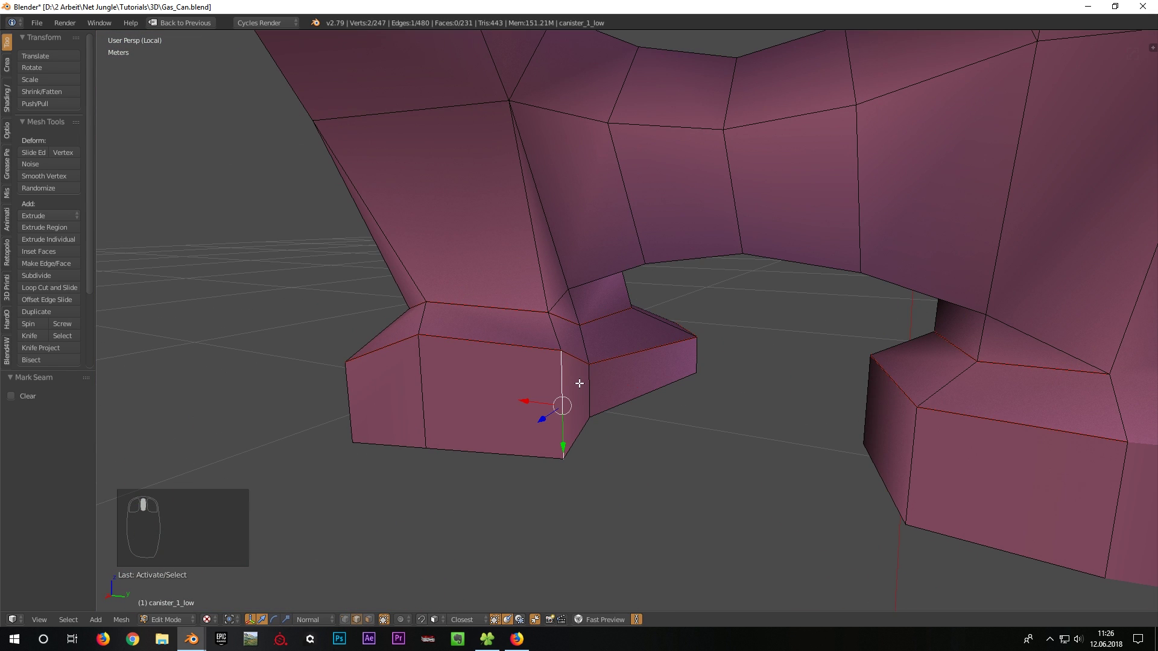
middle_drag(911, 453, 922, 448)
key(ctrl+z)
key(ctrl+e)
click(678, 346)
Step: Mark the edges where the connecting bridge meets the handle leg and the lengthwise edges of the handle as seams
middle_drag(678, 346, 637, 360)
alt+right_click(637, 360)
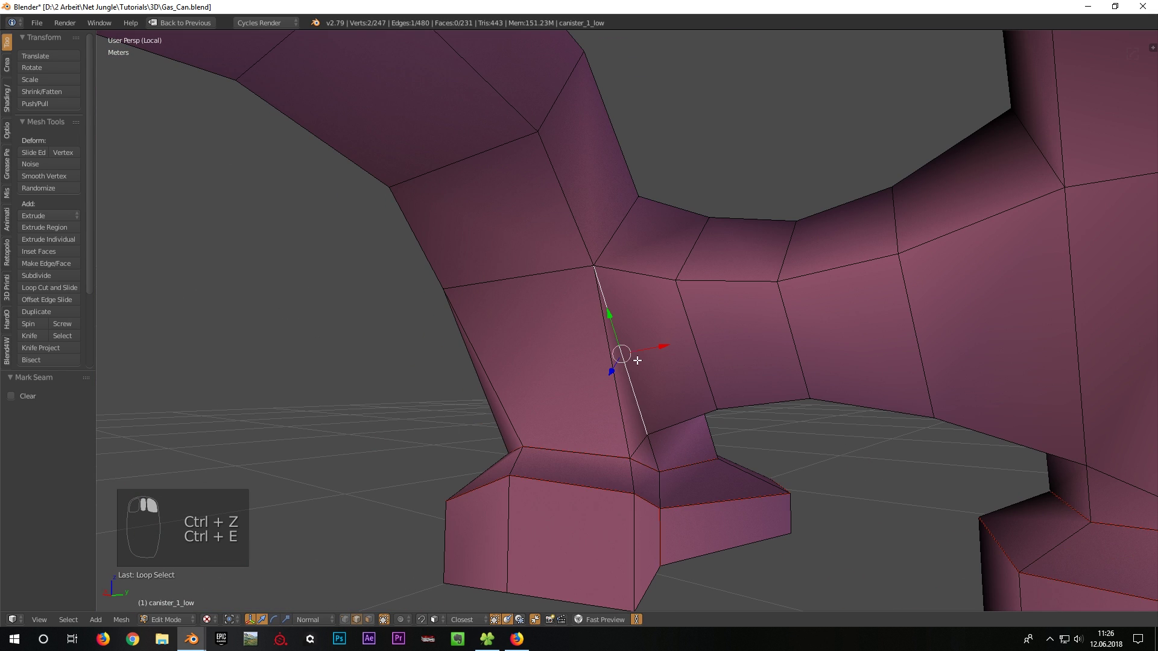
alt+shift+right_click(662, 447)
middle_drag(662, 446, 455, 246)
alt+shift+right_click(447, 176)
scroll(592, 302, up, 2)
key(ctrl+e)
click(556, 317)
alt+right_click(428, 312)
key(ctrl+e)
click(828, 237)
Step: Mark the lengthwise edge loops of the bridge between the handles and the edges at its end as seams
alt+right_click(455, 246)
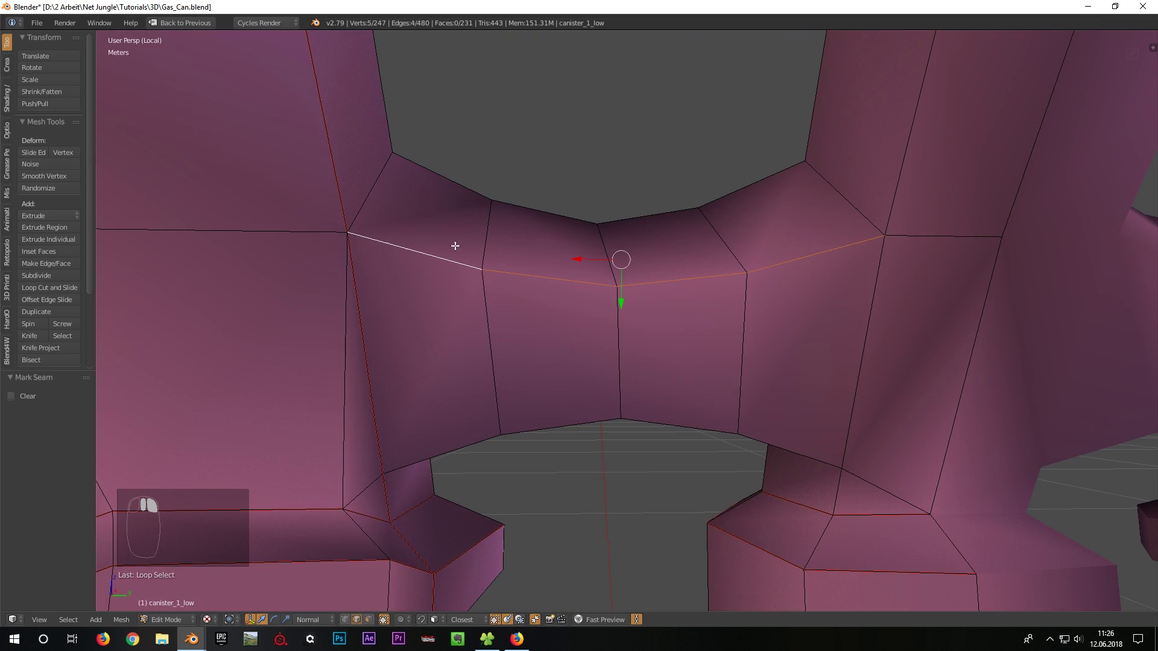
alt+shift+right_click(670, 428)
middle_drag(735, 427, 658, 303)
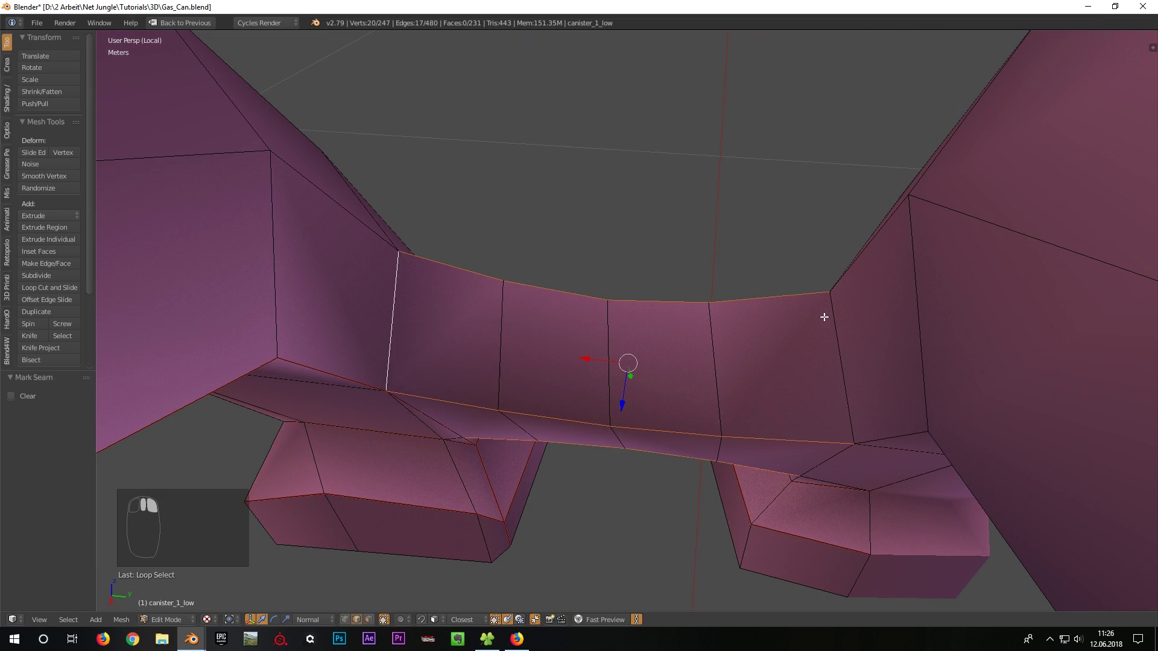
alt+shift+right_click(824, 317)
middle_drag(821, 416, 796, 362)
alt+shift+right_click(833, 332)
middle_drag(361, 410, 356, 370)
shift+middle_drag(441, 400, 461, 343)
shift+right_click(826, 381)
middle_drag(826, 381, 578, 322)
click(665, 246)
Step: Apply the Mirror modifier of the canister in Object Mode and return to Edit Mode
middle_drag(665, 246, 591, 297)
key(a)
key(shift+space)
key(Tab)
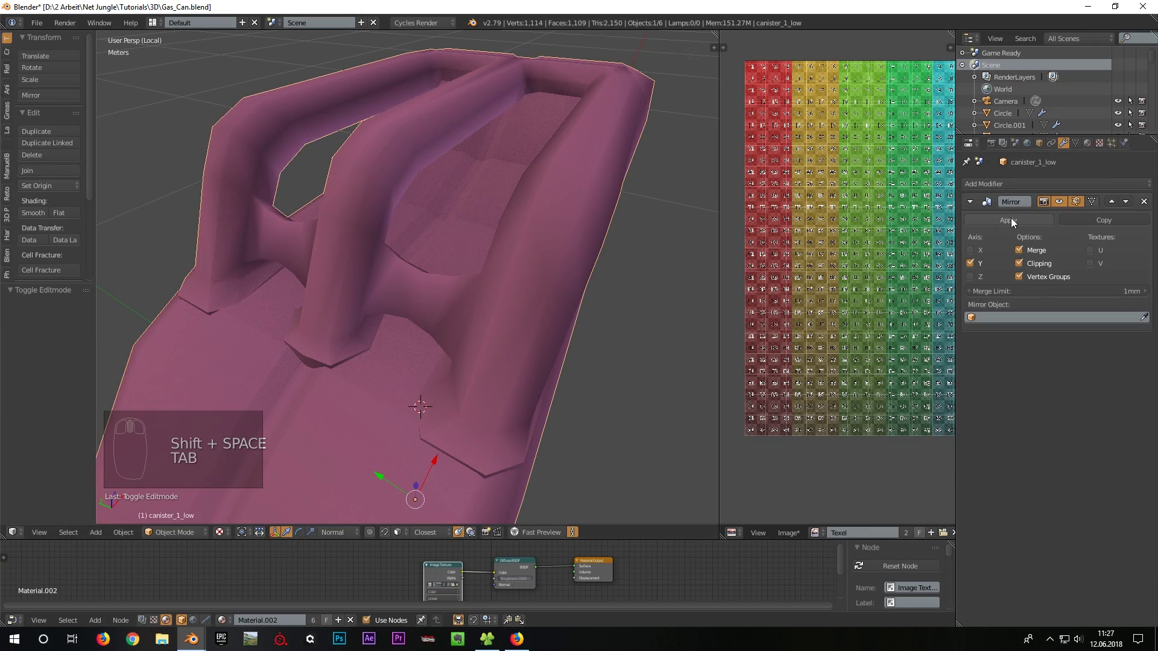
click(1011, 218)
key(Tab)
key(shift+space)
Step: Mark a single edge on the mirrored handle mesh as a seam
middle_drag(582, 314, 598, 364)
scroll(597, 364, up, 3)
right_click(612, 458)
key(ctrl+e)
click(684, 336)
Step: Mark the edge loops where the middle handle joins the crosspieces at its far end as seams
scroll(684, 335, down, 3)
middle_drag(684, 335, 652, 254)
alt+right_click(630, 199)
scroll(631, 199, down, 3)
shift+middle_drag(631, 199, 600, 284)
scroll(599, 284, up, 4)
alt+shift+right_click(706, 230)
middle_drag(706, 230, 541, 345)
alt+shift+right_click(589, 356)
key(ctrl+e)
click(605, 328)
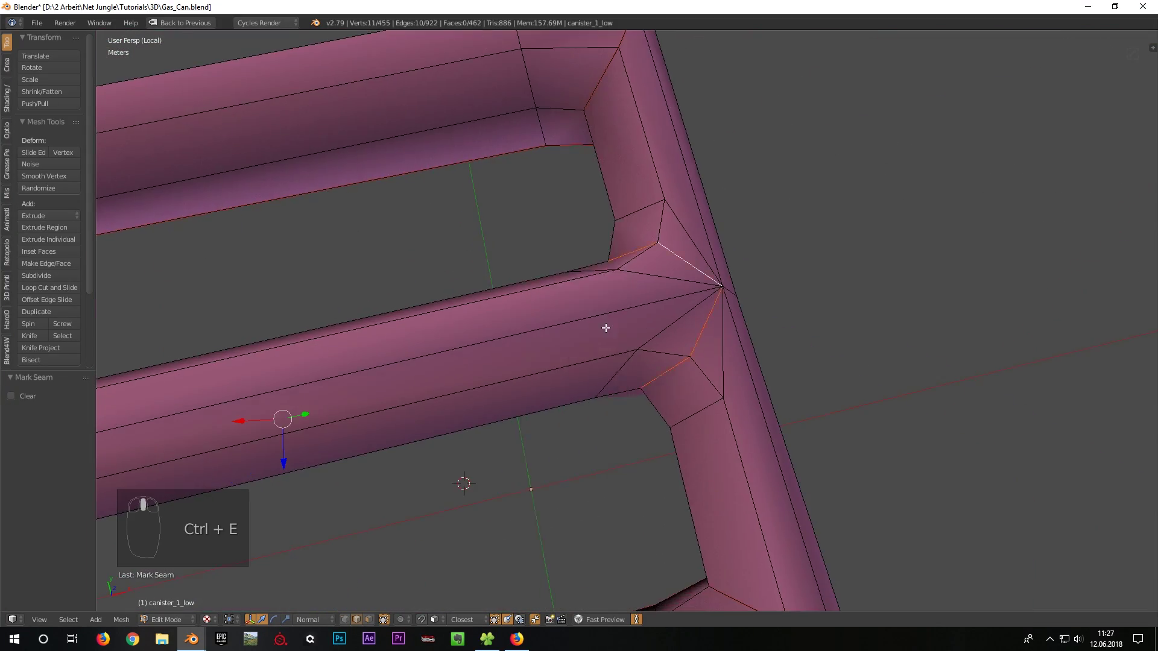
Step: Select all of the visible handle mesh and unwrap it along the marked seams
scroll(605, 328, down, 5)
middle_drag(605, 328, 685, 264)
scroll(685, 264, up, 3)
key(a)
key(a)
key(a)
key(u)
click(629, 306)
key(a)
middle_drag(617, 363, 586, 236)
scroll(530, 289, up, 5)
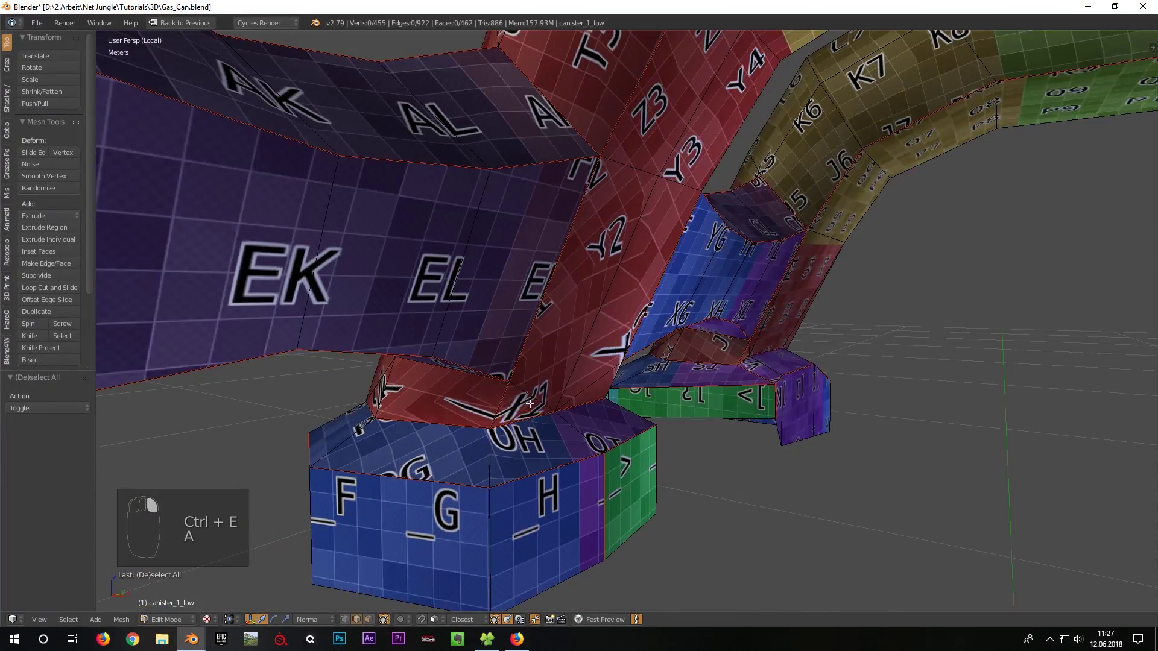
Step: Unwrap the complete handle mesh once more with its updated seams
key(a)
key(u)
click(496, 374)
key(a)
middle_drag(496, 375, 596, 361)
scroll(688, 419, down, 5)
Step: Reveal the hidden canister body, select the entire mesh and unwrap body and handles together
key(alt+h)
key(a)
key(a)
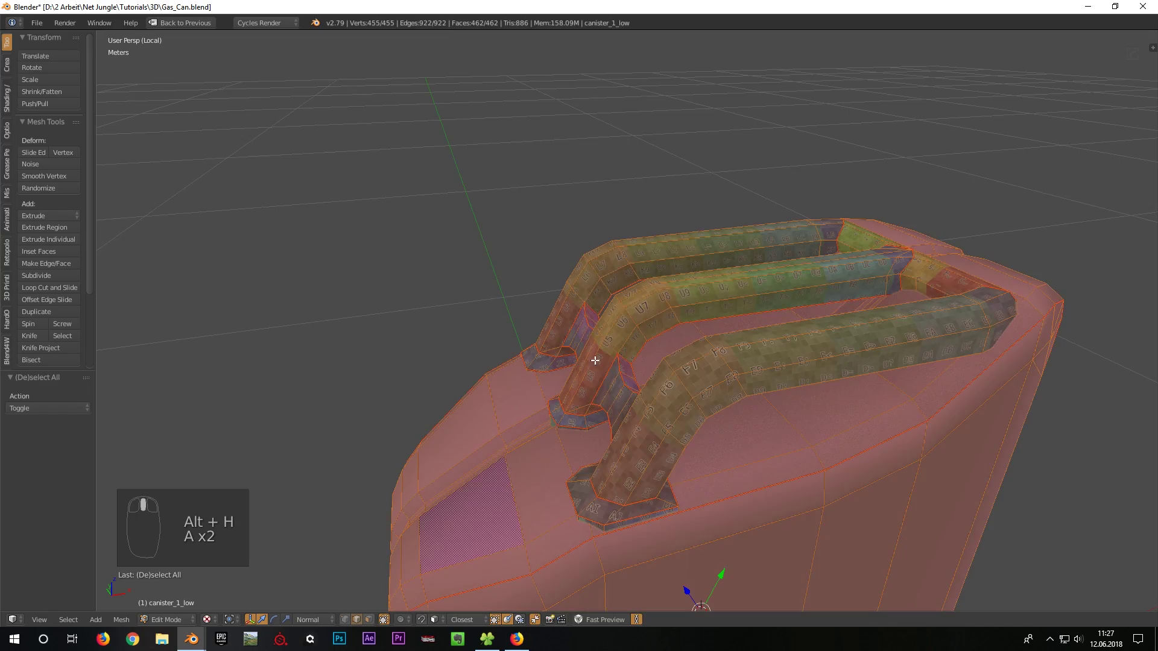
key(u)
click(678, 316)
key(a)
middle_drag(678, 316, 634, 356)
key(shift+space)
Step: Try moving all of the canister's UV islands over the colour grid
key(a)
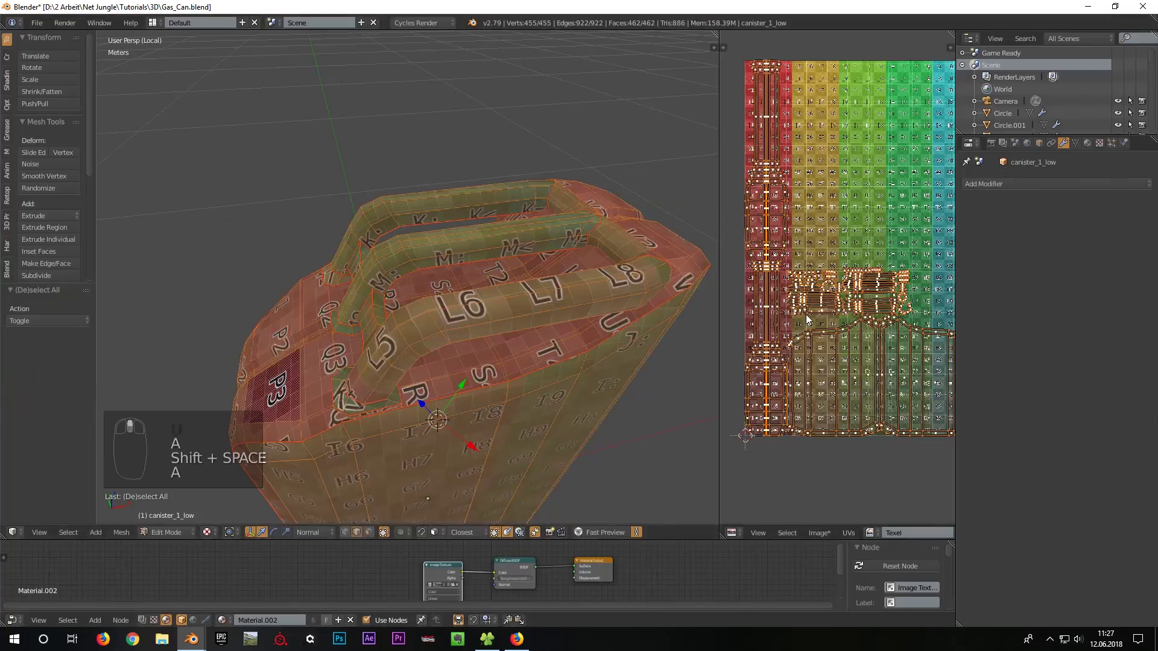
key(shift+space)
key(g)
click(296, 335)
key(shift+space)
key(shift+space)
key(a)
Step: Hide a linked part to examine the grid on the unwrapped canister, and reveal all parts again
middle_drag(571, 374, 840, 380)
scroll(522, 447, up, 3)
key(l)
key(h)
middle_drag(785, 336, 753, 405)
scroll(684, 399, up, 4)
scroll(752, 408, down, 4)
scroll(753, 405, down, 5)
key(shift+space)
key(alt+h)
key(shift+space)
key(a)
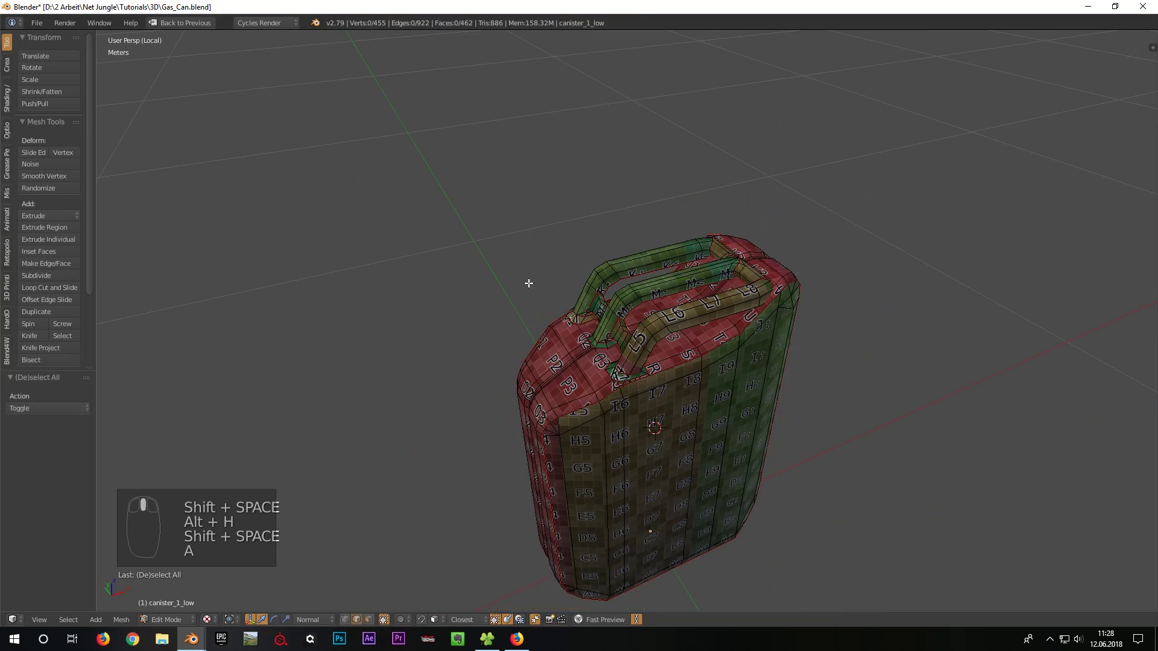
Step: Leave the canister body, isolate the spout object and enter Edit Mode on it in edge selection with nothing selected
key(Tab)
key(KP_Divide)
scroll(491, 278, up, 3)
right_click(519, 251)
key(KP_Divide)
key(Tab)
key(ctrl+Tab)
key(a)
Step: Select all sharp edges of the spout by similar sharpness and mark them as seams
middle_drag(663, 294, 383, 171)
middle_drag(709, 252, 714, 407)
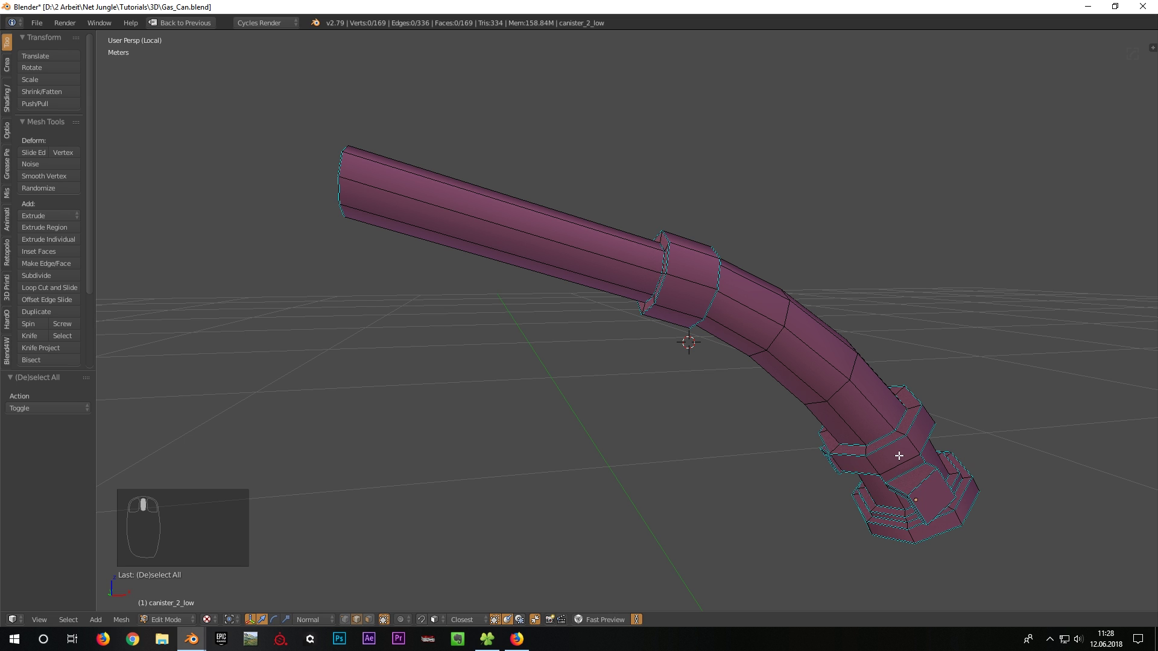
scroll(783, 395, up, 4)
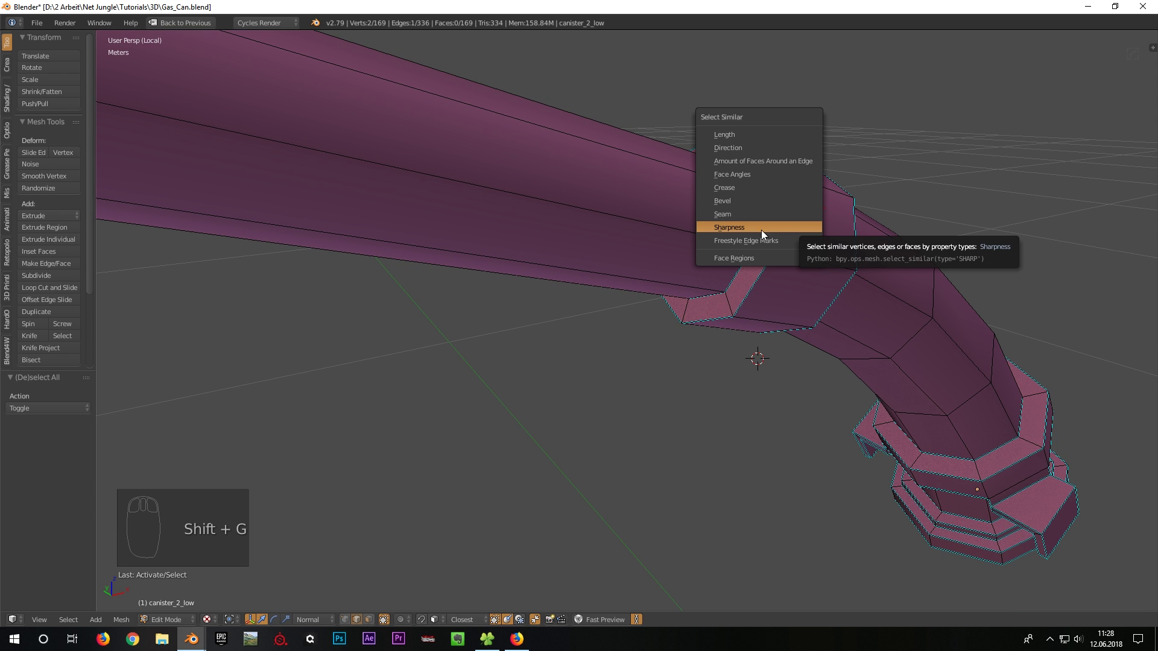
click(735, 226)
middle_drag(736, 225, 821, 281)
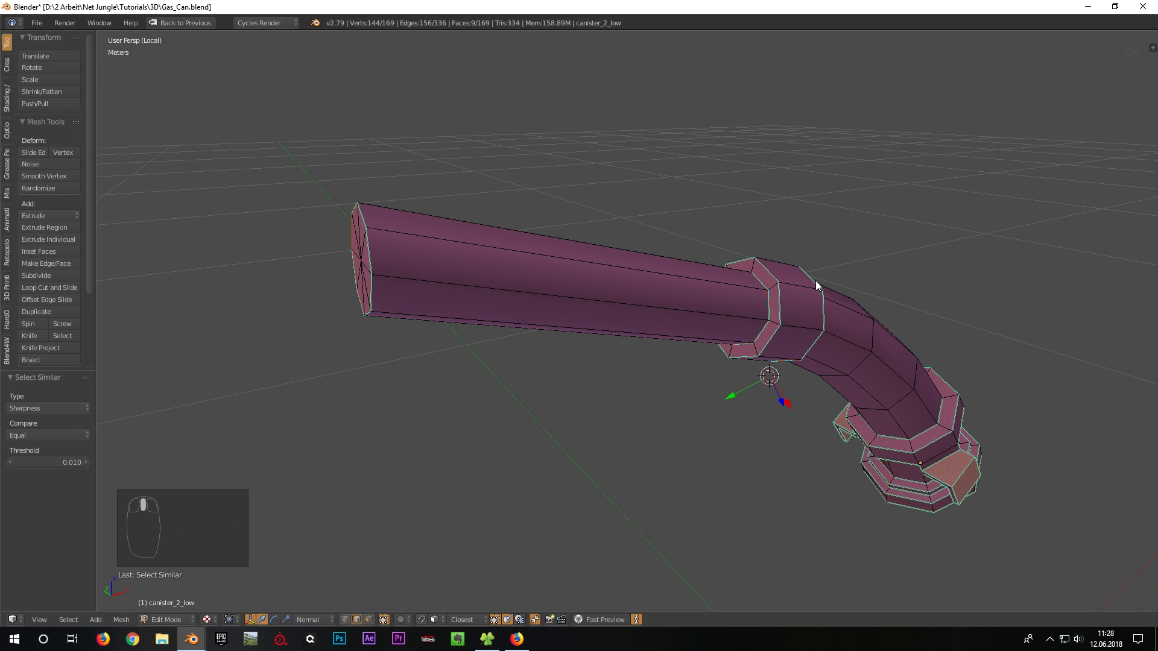
key(ctrl+e)
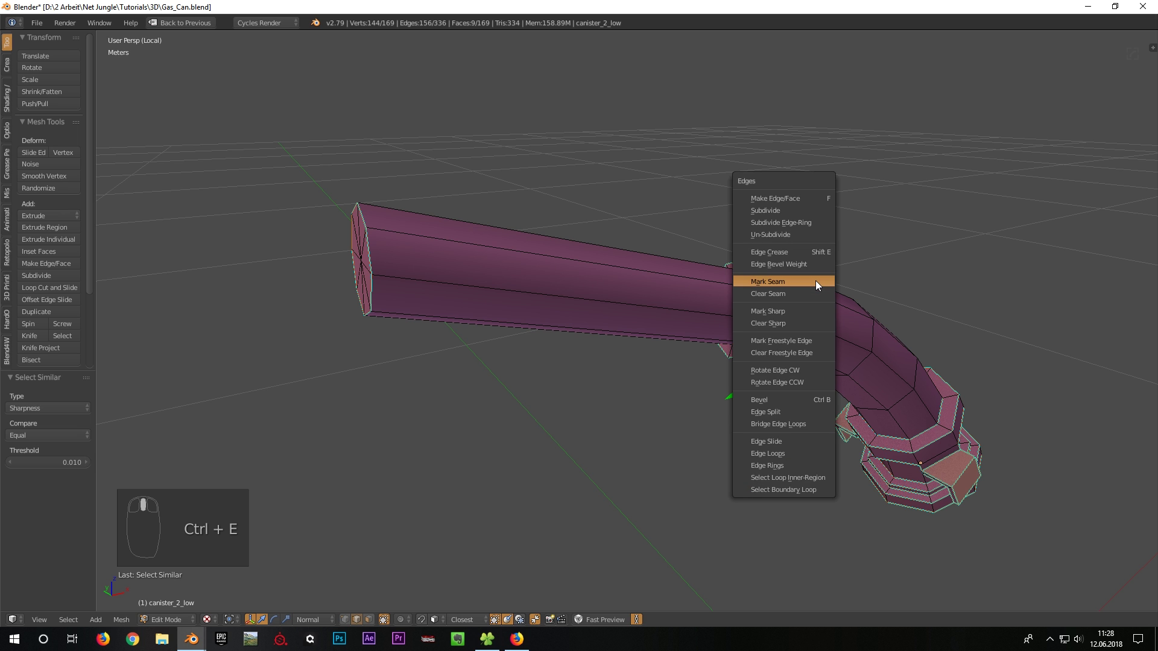
click(815, 280)
Step: Turn off the sharp-edge overlay for the spout mesh
key(n)
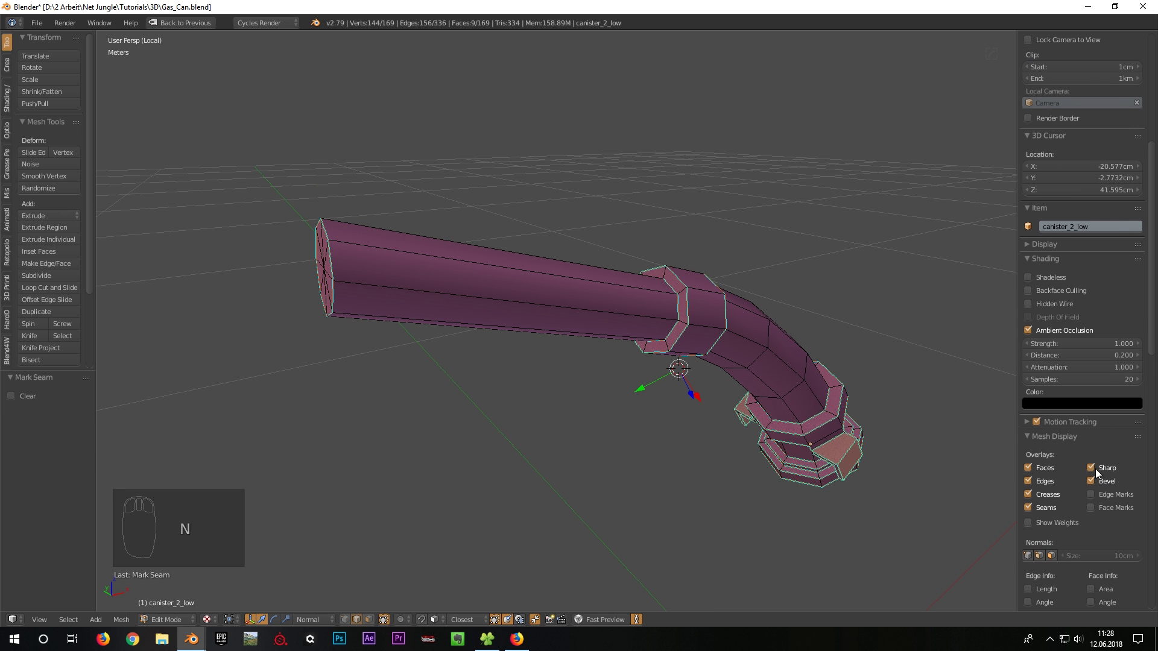
key(n)
middle_drag(874, 374, 610, 171)
middle_drag(745, 309, 682, 215)
Step: Mark a line of lengthwise edges from the spout's tube through its collars to the base as a seam
key(a)
right_click(709, 184)
scroll(682, 215, up, 2)
shift+right_click(663, 266)
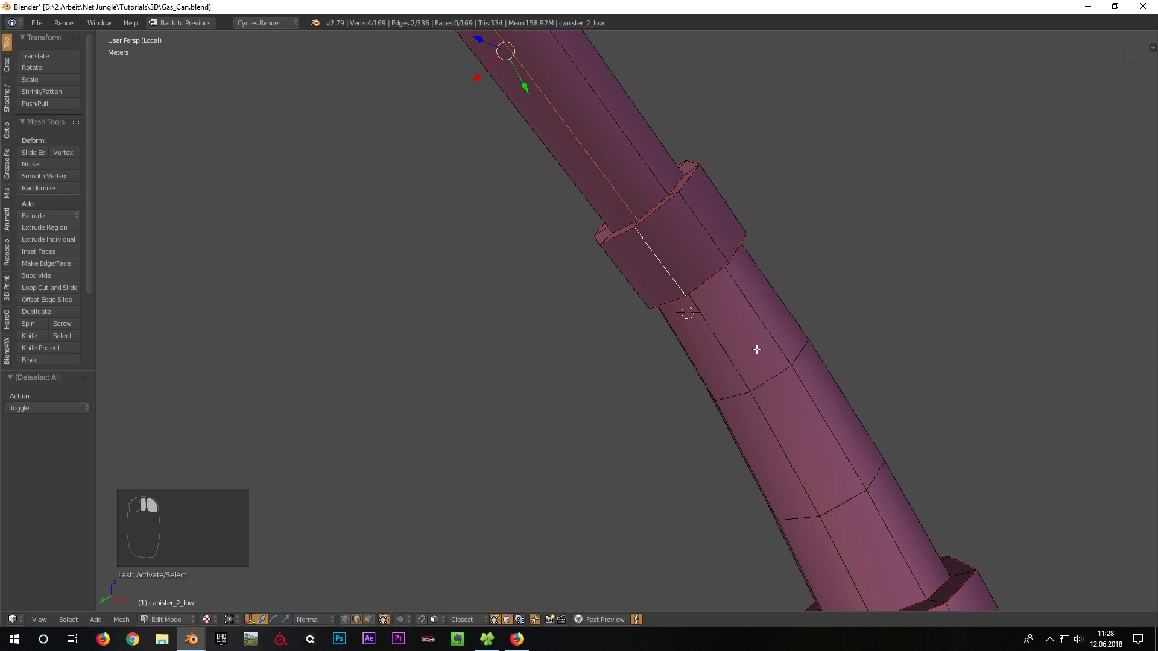
shift+middle_drag(741, 330, 546, 166)
shift+right_click(753, 417)
shift+middle_drag(791, 440, 693, 351)
shift+right_click(693, 351)
scroll(726, 424, up, 3)
shift+right_click(795, 525)
shift+right_click(798, 564)
scroll(751, 369, down, 3)
key(ctrl+e)
click(737, 269)
middle_drag(737, 269, 680, 270)
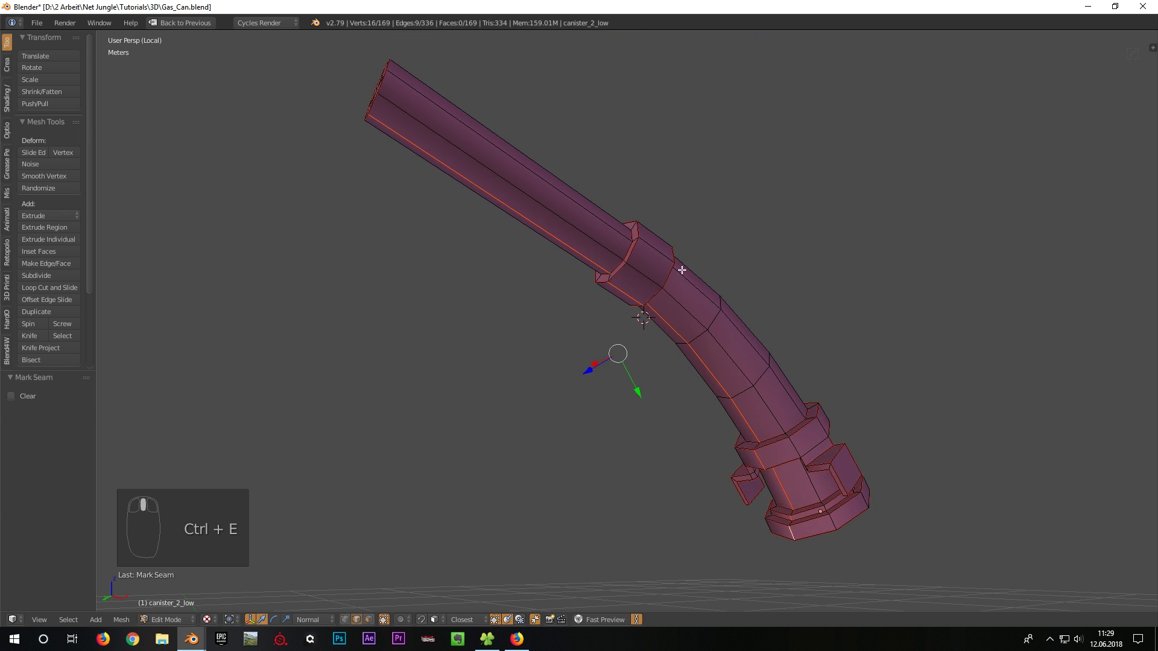
Step: Select the entire spout mesh and unwrap it
key(a)
key(a)
key(a)
key(u)
click(681, 270)
Step: Select the ring of faces around the spout's straight tube in face selection and move their UV islands beside the texture grid
scroll(620, 308, up, 3)
shift+middle_drag(620, 307, 677, 366)
key(a)
key(ctrl+Tab)
click(584, 331)
alt+right_click(612, 286)
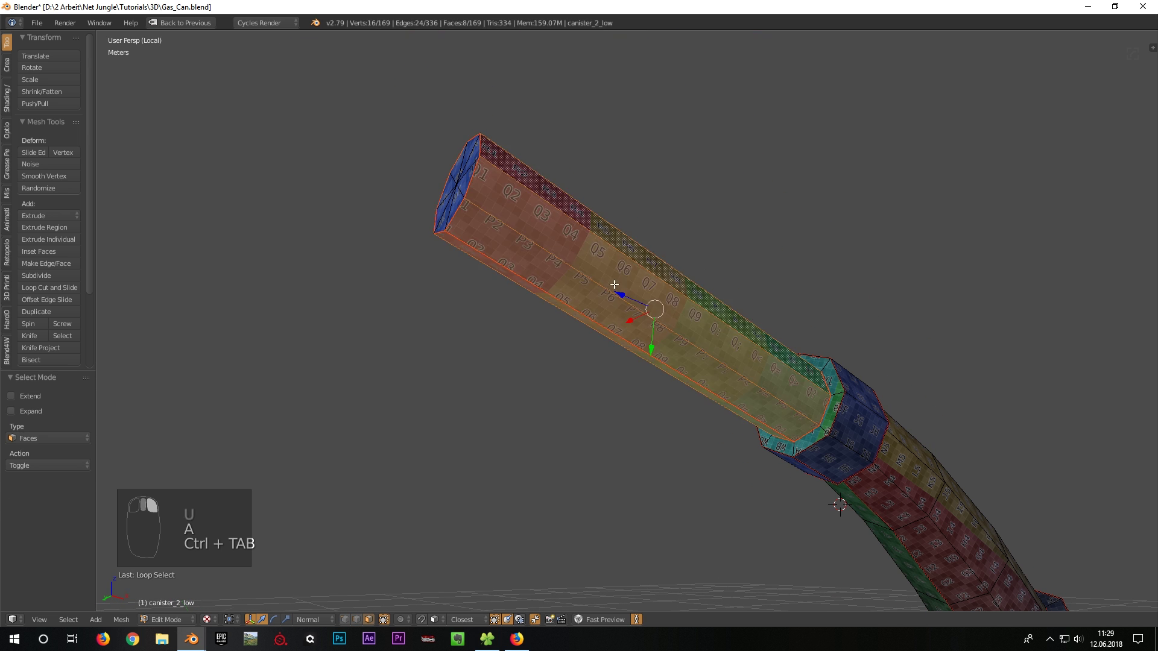
middle_drag(612, 286, 682, 284)
key(shift+space)
key(shift+space)
scroll(825, 320, down, 3)
key(g)
key(shift+space)
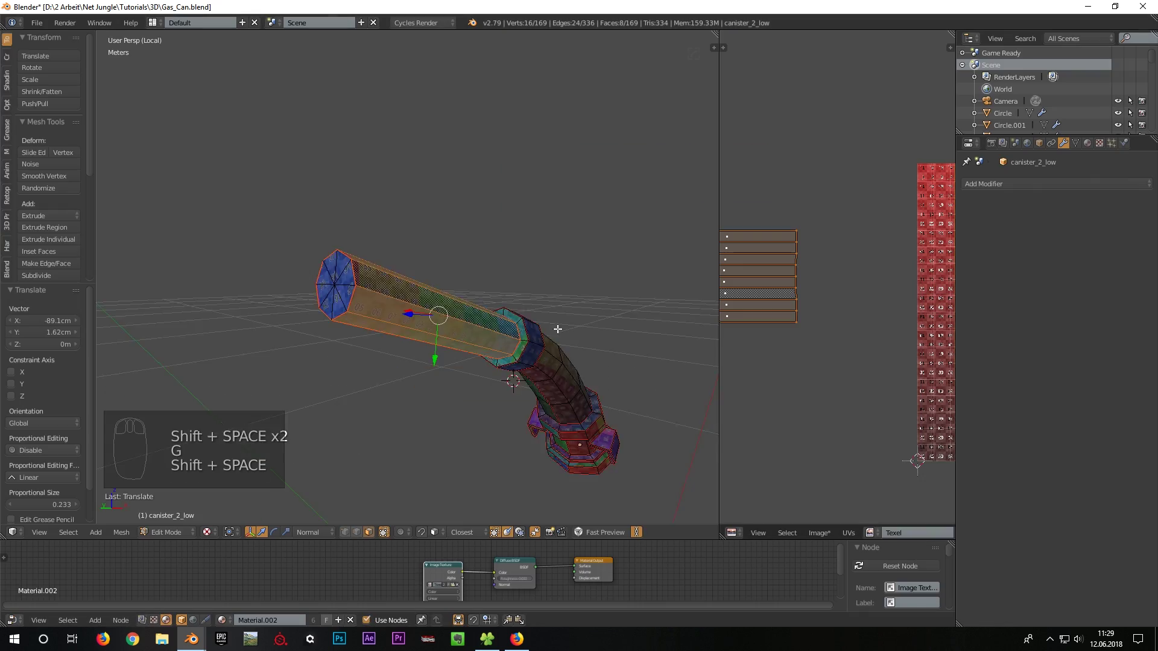
key(shift+space)
Step: Unwrap the spout again with all of its faces selected
scroll(462, 254, down, 4)
middle_drag(663, 362, 564, 354)
scroll(719, 383, up, 5)
key(a)
key(a)
key(a)
key(u)
click(663, 343)
scroll(491, 290, down, 5)
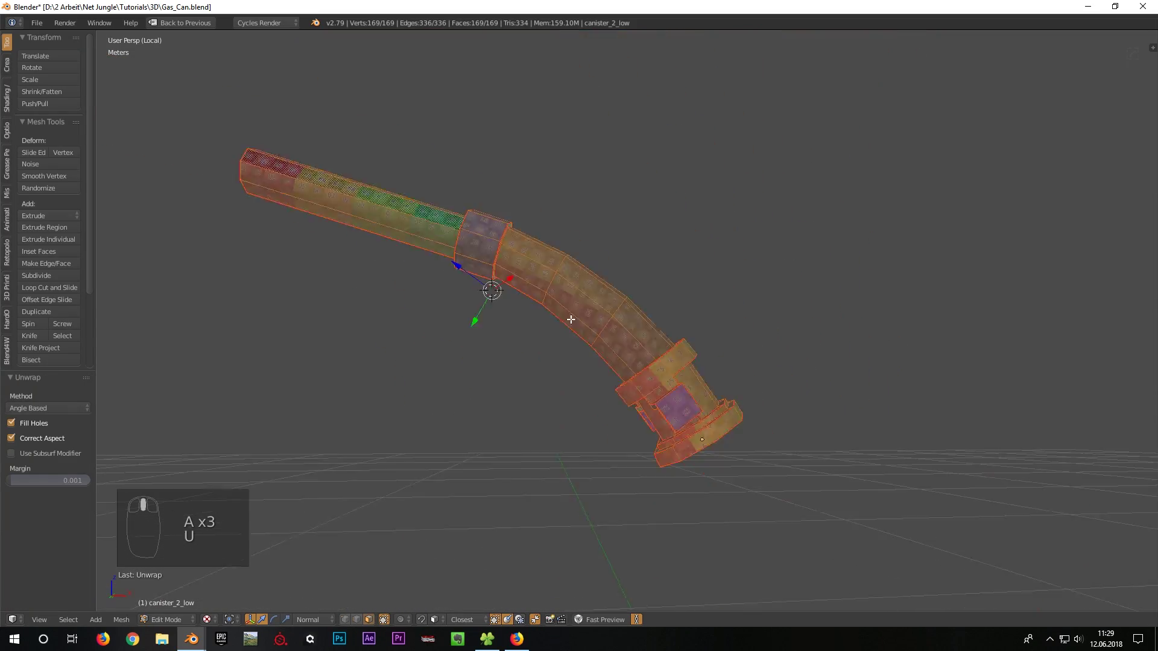
Step: Leave the spout, isolate the hooked bracket canister_3_low and enter Edit Mode on it in edge selection
key(Tab)
key(KP_Divide)
scroll(634, 358, up, 2)
right_click(516, 390)
key(KP_Divide)
key(Tab)
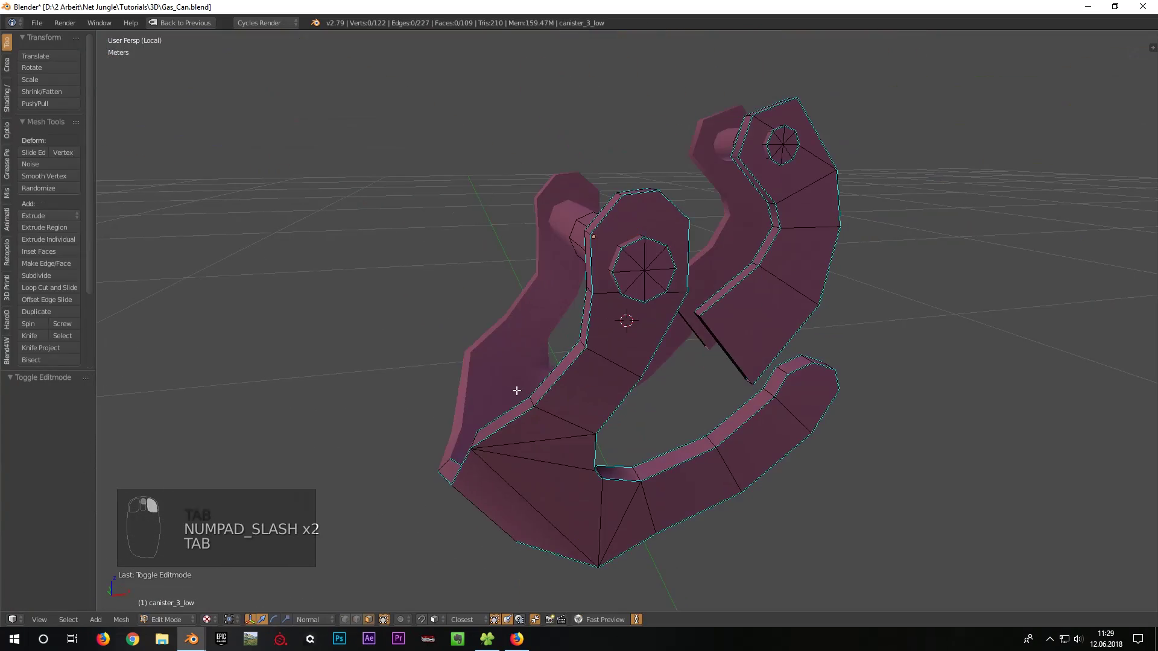
key(ctrl+Tab)
click(491, 378)
Step: Mark all sharp edges of the bracket as seams using similar sharpness, and turn off the sharp-edge overlay
key(shift+g)
click(691, 403)
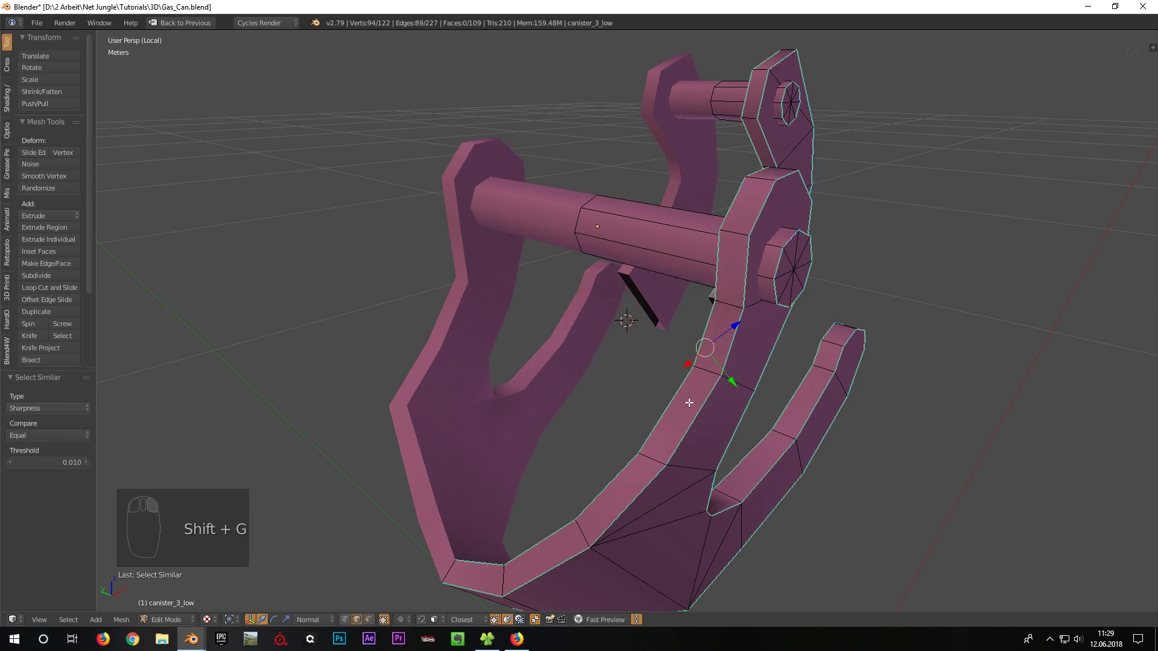
middle_drag(691, 402, 652, 385)
key(ctrl+e)
click(653, 386)
key(n)
key(n)
Step: Mark a lengthwise edge on the bracket's cross rod as a seam
scroll(718, 400, down, 2)
middle_drag(718, 400, 563, 432)
scroll(558, 328, up, 4)
right_click(559, 328)
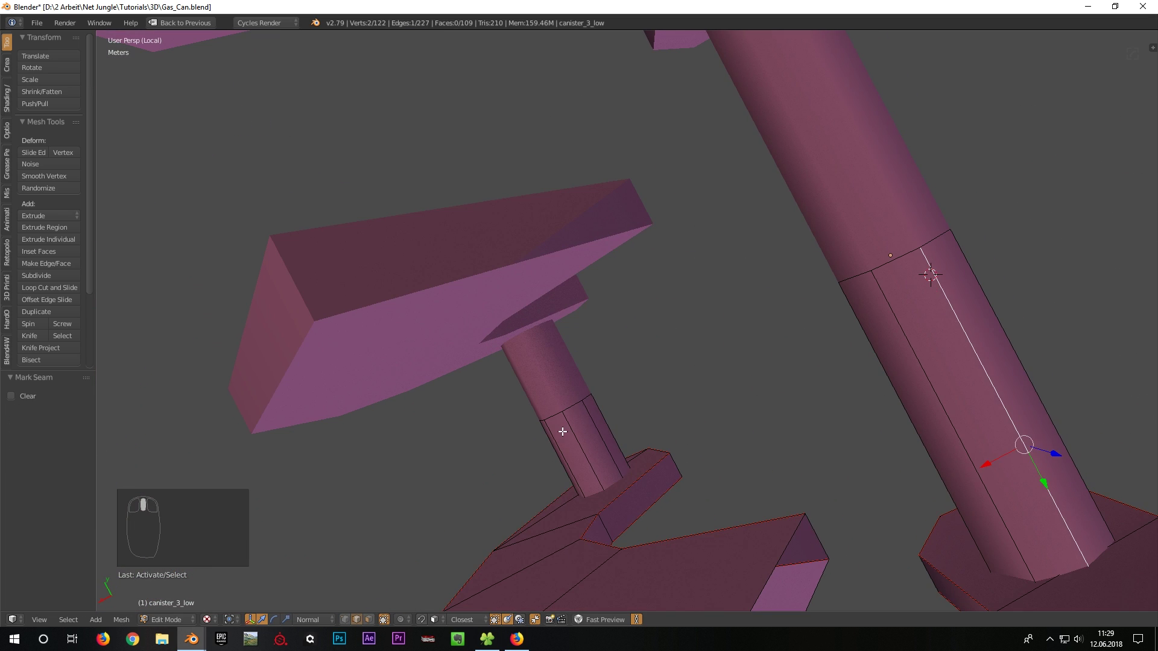
click(606, 366)
Step: Apply the bracket's Mirror modifier in Object Mode and return to Edit Mode
scroll(753, 394, down, 8)
middle_drag(606, 367, 506, 271)
key(shift+space)
key(Tab)
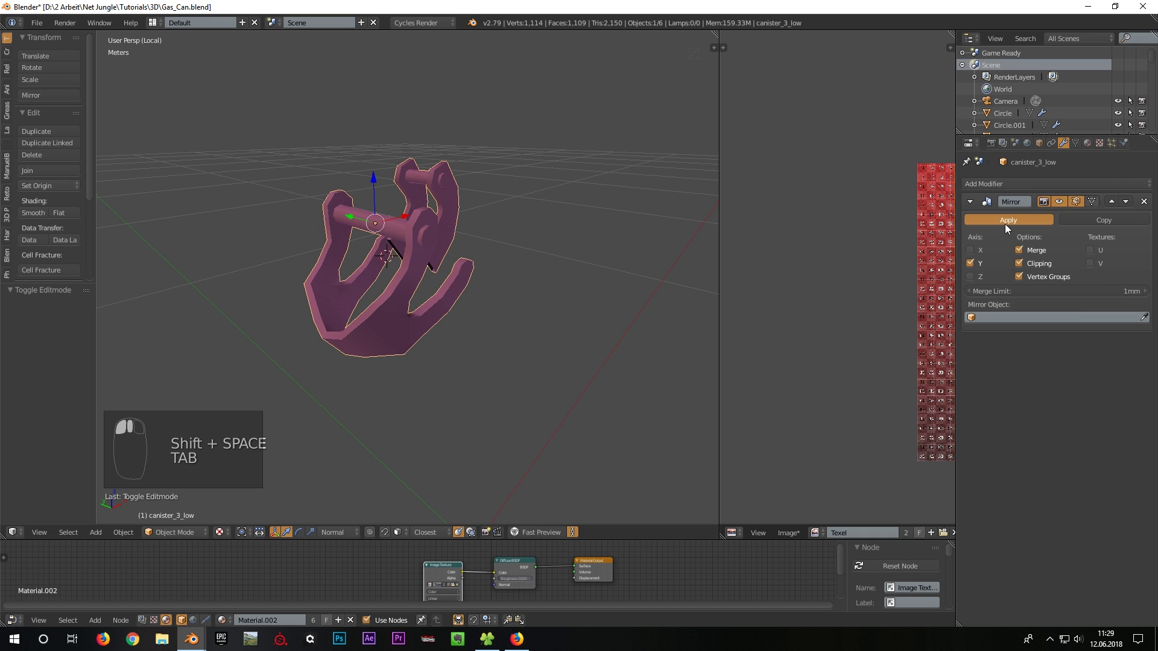
click(1008, 220)
key(shift+space)
key(Tab)
Step: Mark two additional edges of the mirrored bracket as seams
middle_drag(543, 357, 608, 418)
right_click(509, 362)
shift+right_click(647, 328)
key(ctrl+e)
click(661, 305)
Step: Select the whole bracket mesh, unwrap it and clear the selection
middle_drag(661, 304, 648, 400)
key(a)
key(a)
key(u)
click(773, 293)
middle_drag(773, 295, 648, 346)
key(a)
scroll(648, 346, down, 4)
Step: Leave this bracket, isolate the second hooked bracket canister_4_low and enter Edit Mode on it
key(Tab)
key(KP_Divide)
right_click(694, 192)
key(KP_Divide)
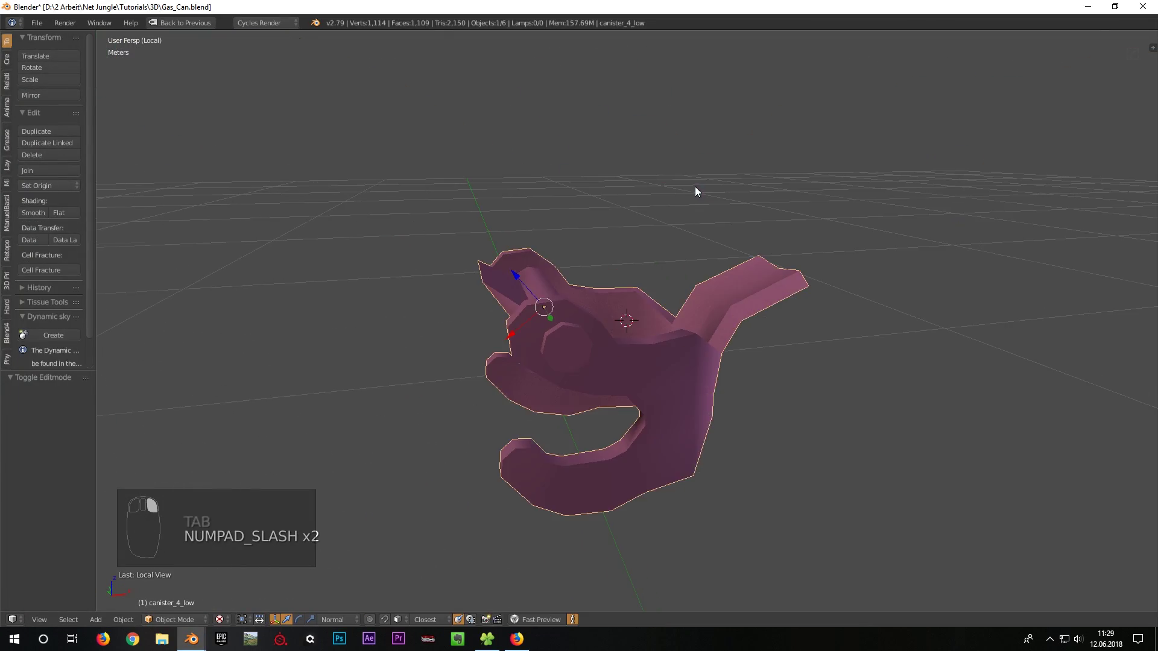
key(Tab)
Step: Mark all sharp edges of the second bracket as seams using similar sharpness, and hide its sharp-edge overlay
scroll(524, 324, up, 5)
key(shift+g)
click(678, 375)
key(ctrl+e)
click(678, 375)
key(n)
click(1106, 468)
key(n)
Step: Mark a lengthwise edge on the second bracket's cross rod as a seam and clear the selection
middle_drag(841, 452, 711, 331)
scroll(801, 354, up, 6)
right_click(833, 341)
key(ctrl+e)
click(832, 341)
key(a)
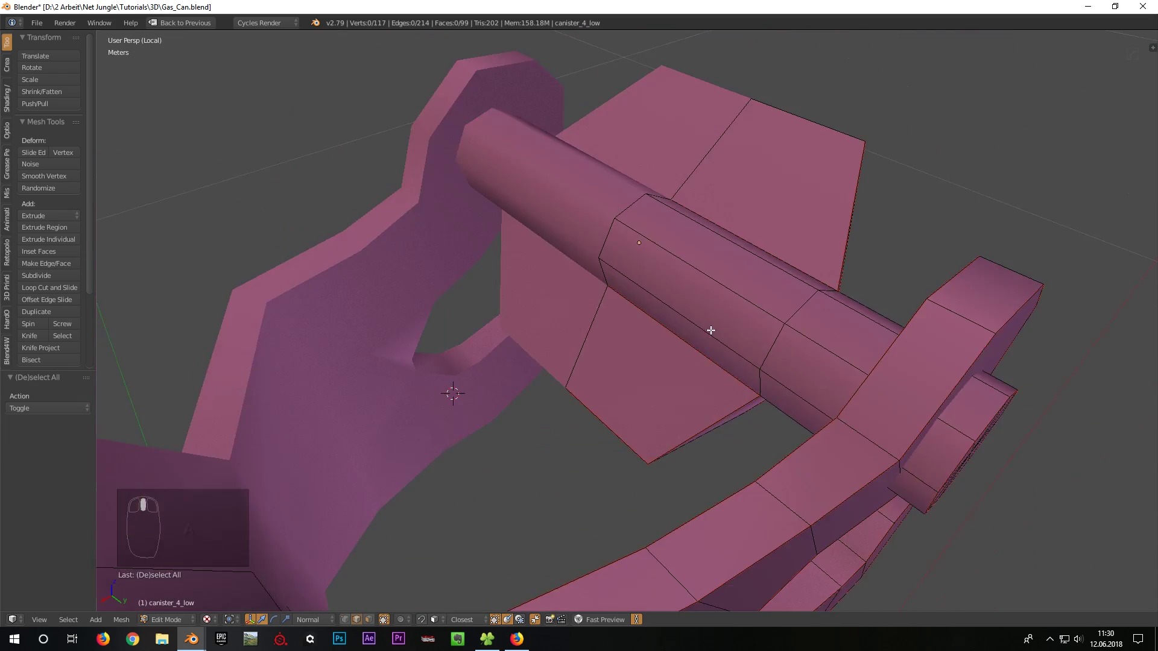
Step: Apply the second bracket's Mirror modifier and return to Edit Mode in the full-size 3D view
key(shift+space)
key(Tab)
key(Tab)
key(shift+space)
middle_drag(501, 310, 627, 283)
Step: Mark the edge loops at both ends of the cross rod's middle section as seams and unwrap the whole bracket
alt+right_click(527, 305)
middle_drag(1004, 344, 984, 251)
alt+shift+right_click(949, 350)
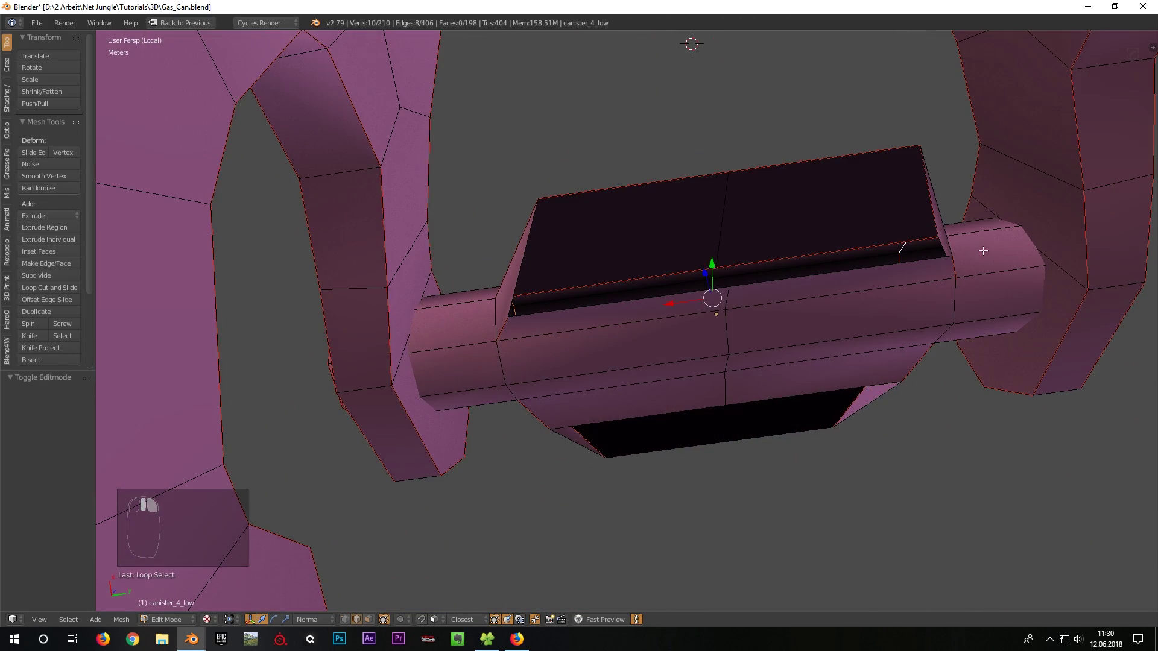
key(a)
key(a)
key(u)
click(734, 315)
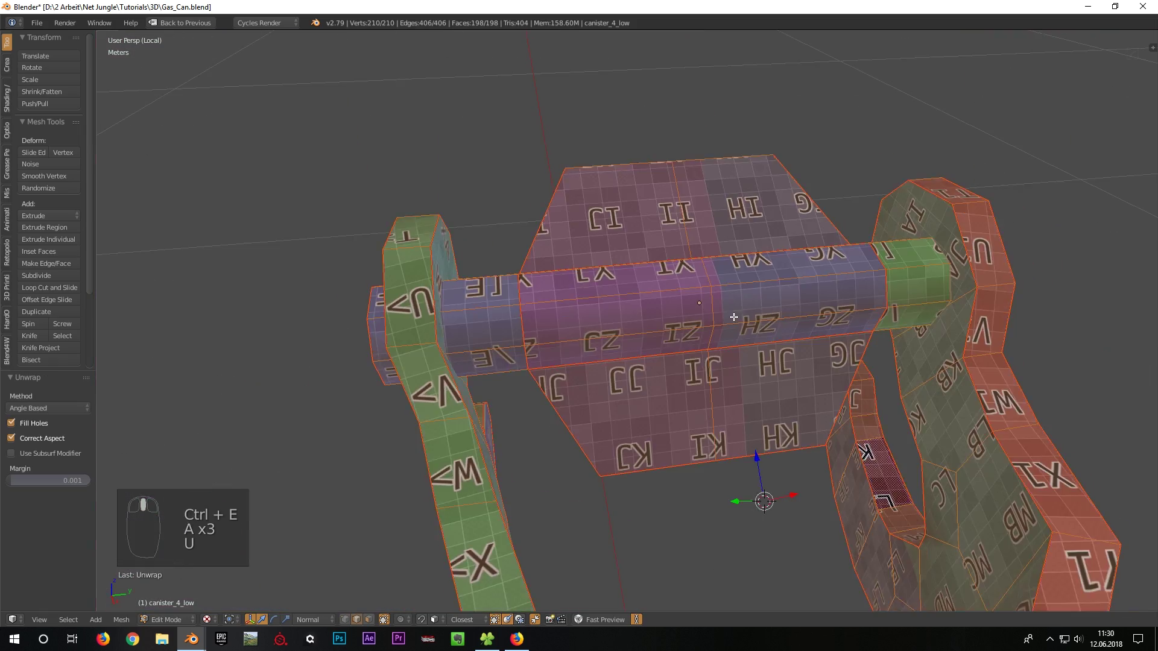
Step: Mark two more edges of the second bracket as seams and unwrap its whole mesh again
middle_drag(734, 315, 552, 253)
right_click(672, 393)
shift+right_click(549, 254)
key(ctrl+e)
click(528, 189)
middle_drag(527, 189, 579, 302)
key(a)
key(a)
key(a)
key(u)
click(657, 297)
Step: Move all UV islands of the second bracket beside the texture grid
middle_drag(831, 334, 434, 458)
key(Tab)
key(Tab)
key(Tab)
scroll(664, 264, down, 5)
key(Tab)
key(shift+space)
key(shift+space)
key(g)
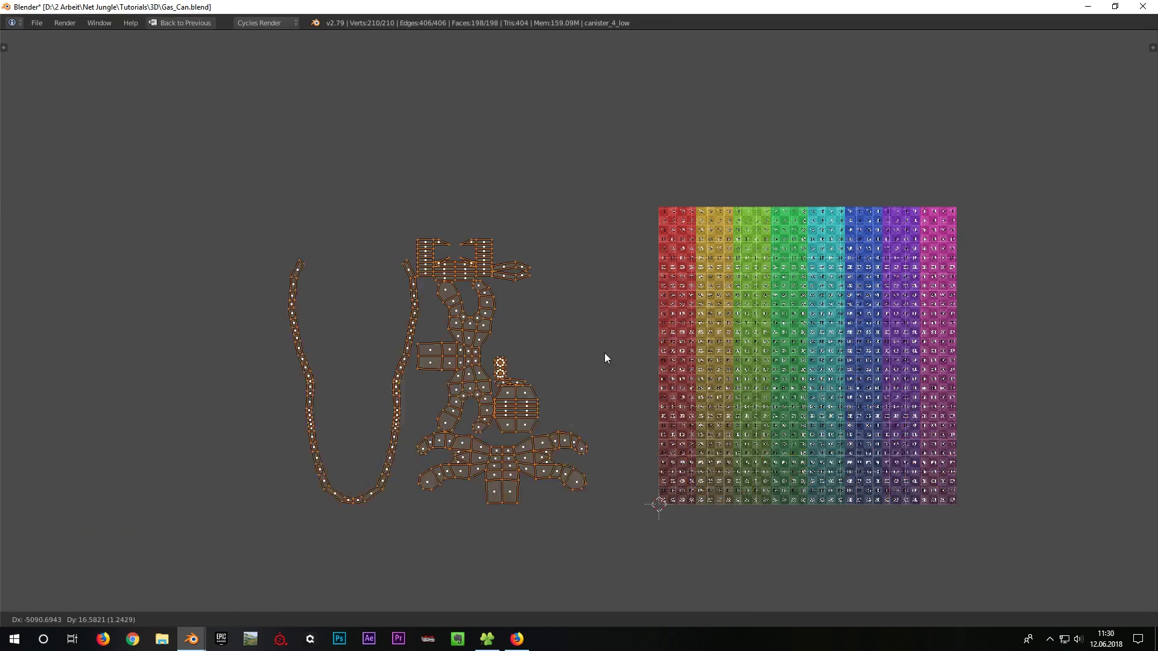
click(514, 350)
Step: Select the long U-shaped UV island and examine which part of the bracket it belongs to
middle_drag(514, 349, 697, 306)
key(a)
scroll(561, 363, up, 1)
key(l)
key(g)
right_click(489, 410)
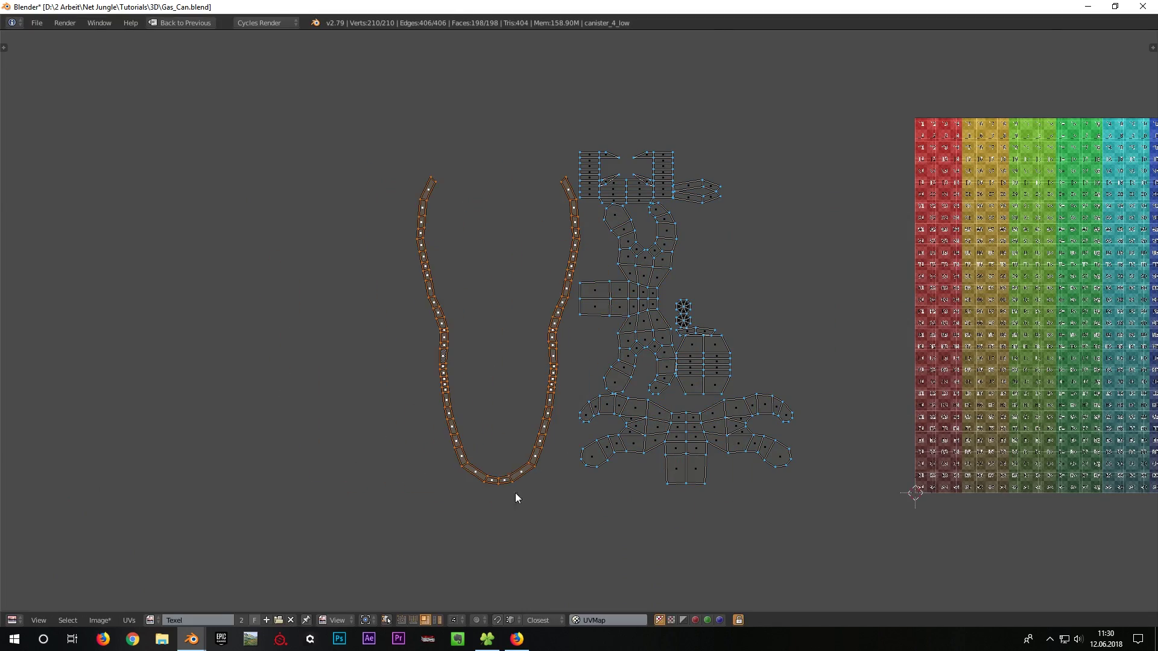
key(shift+space)
key(g)
right_click(766, 369)
middle_drag(591, 362, 386, 302)
key(g)
right_click(828, 378)
scroll(366, 294, up, 3)
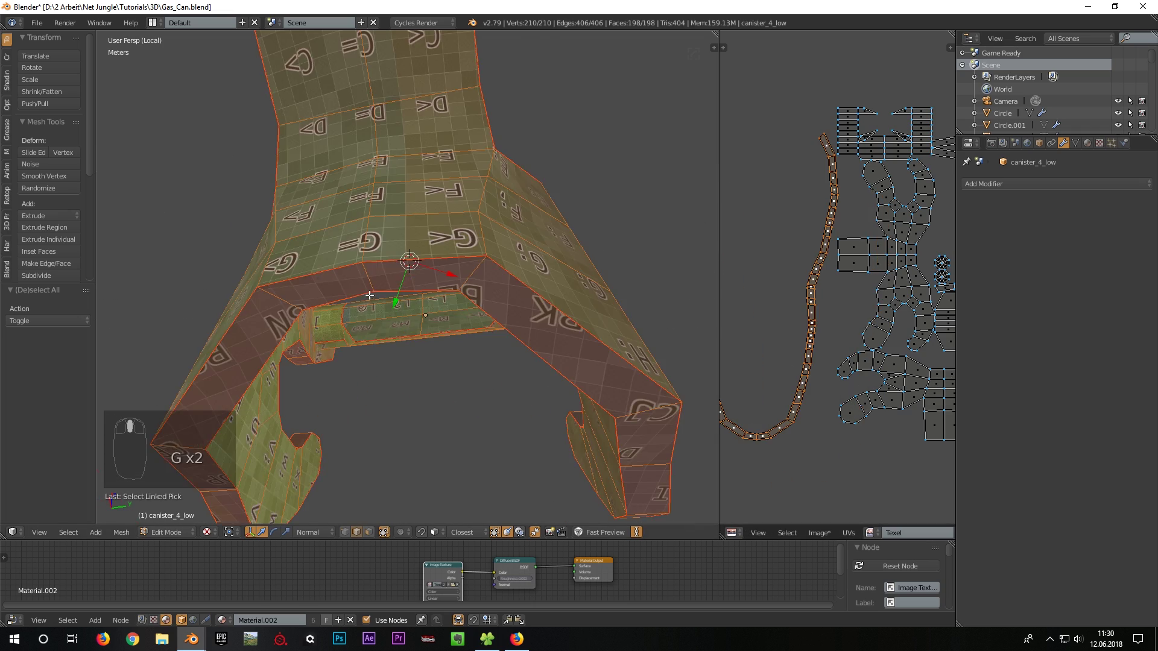
Step: Mark an edge across the bracket's narrow rim strip as a seam and unwrap the whole mesh again
right_click(367, 282)
key(ctrl+e)
key(a)
key(a)
key(a)
key(u)
click(461, 283)
Step: Move the bracket's UV islands beside the texture grid and check how the long rim strip is separated
key(shift+space)
key(a)
key(a)
key(g)
click(288, 337)
key(a)
key(l)
key(g)
right_click(661, 346)
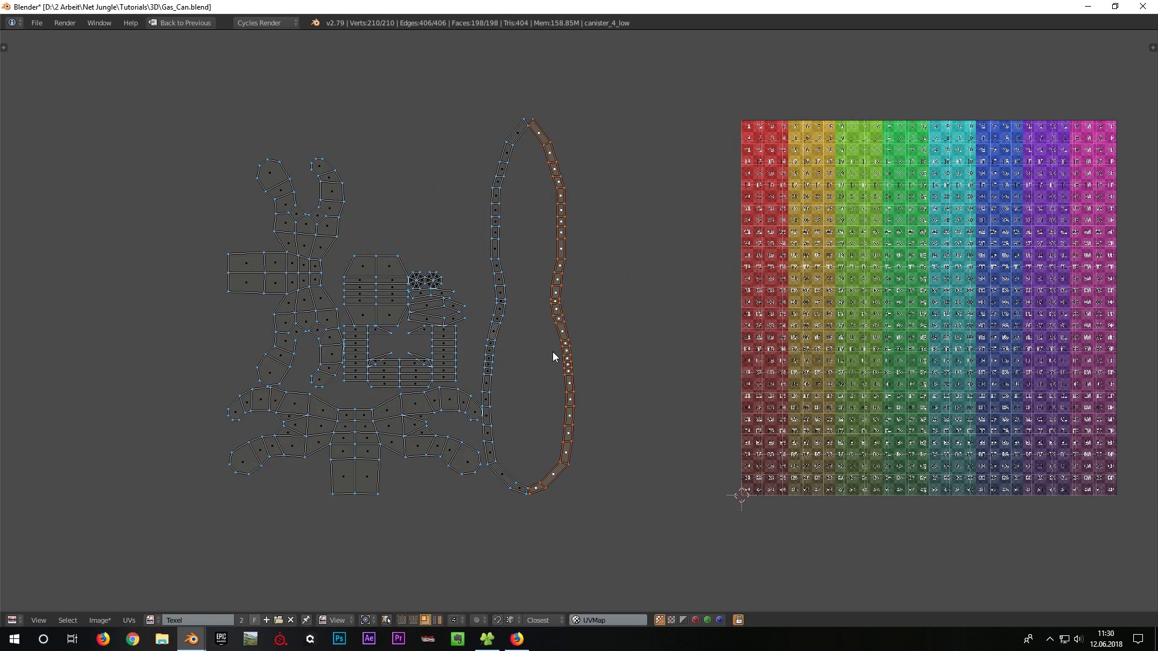
Step: Unwrap the second bracket once more and return to the full gas can in Object Mode
key(shift+space)
key(u)
click(498, 255)
key(shift+space)
scroll(511, 269, down, 4)
middle_drag(512, 269, 498, 393)
key(Tab)
key(KP_Divide)
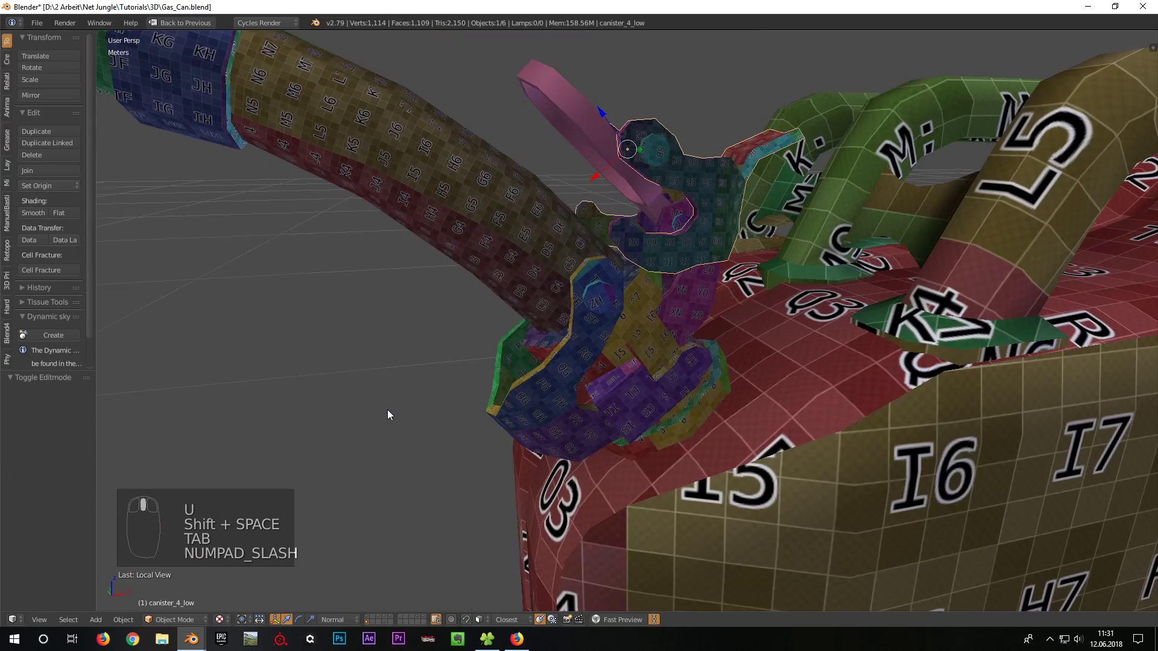
Step: Isolate the pink lid without a UV layout and mark all its sharp edges as seams
right_click(388, 413)
key(KP_Divide)
key(Tab)
middle_drag(549, 321, 623, 324)
key(a)
key(a)
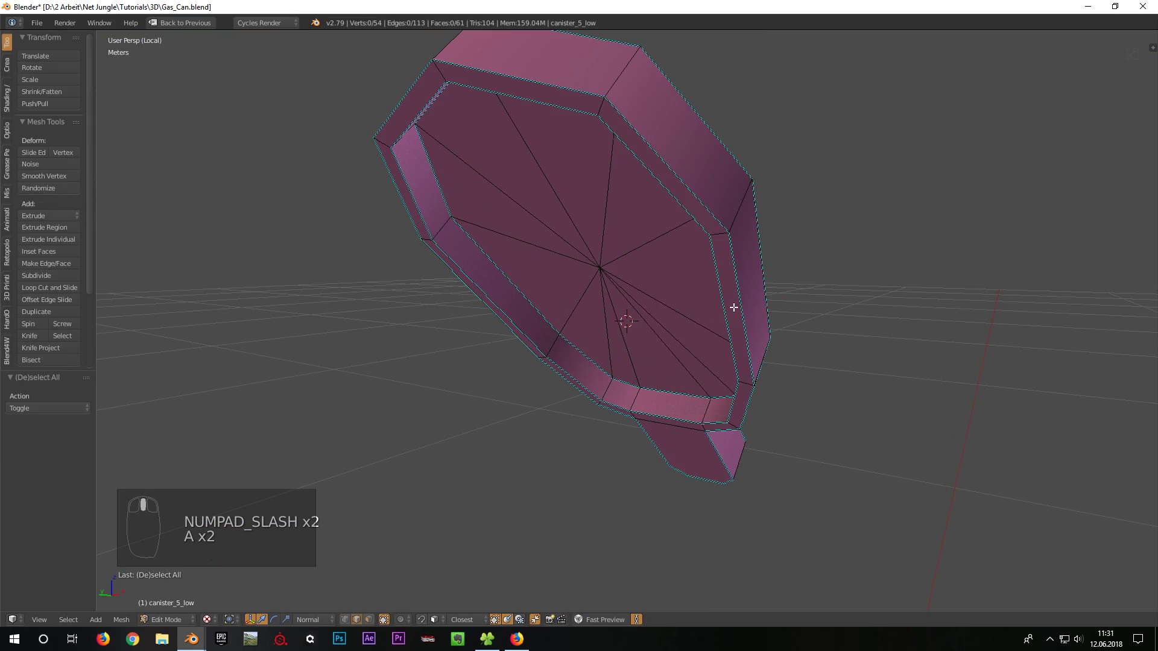
key(shift+g)
click(743, 306)
key(ctrl+e)
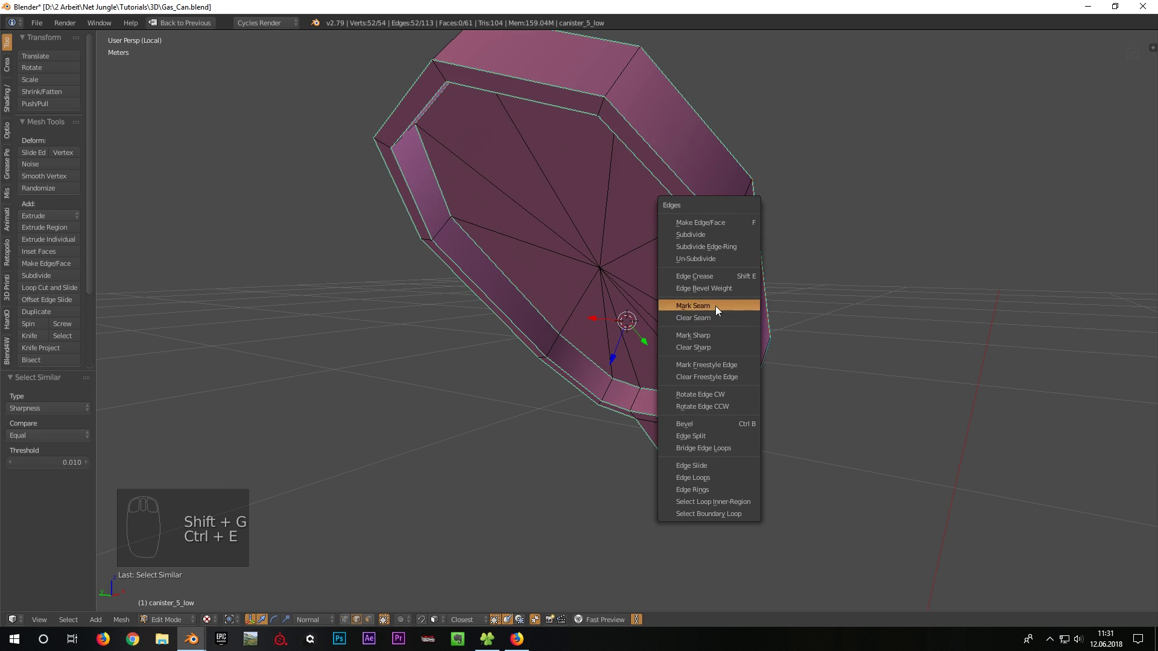
click(693, 306)
Step: Select the lid's whole mesh and unwrap it
key(n)
key(n)
key(a)
middle_drag(756, 392, 428, 392)
key(a)
key(u)
click(640, 348)
Step: Mark an additional edge of the lid as a seam and unwrap the whole mesh again
right_click(480, 409)
key(ctrl+e)
key(a)
key(a)
key(a)
key(u)
click(601, 375)
Step: Mark an edge on the lid's inner rim wall as a seam and redo the unwrap of the full mesh
middle_drag(601, 376, 597, 444)
key(a)
scroll(597, 444, up, 5)
right_click(596, 523)
key(ctrl+e)
click(614, 359)
key(a)
key(a)
key(a)
key(u)
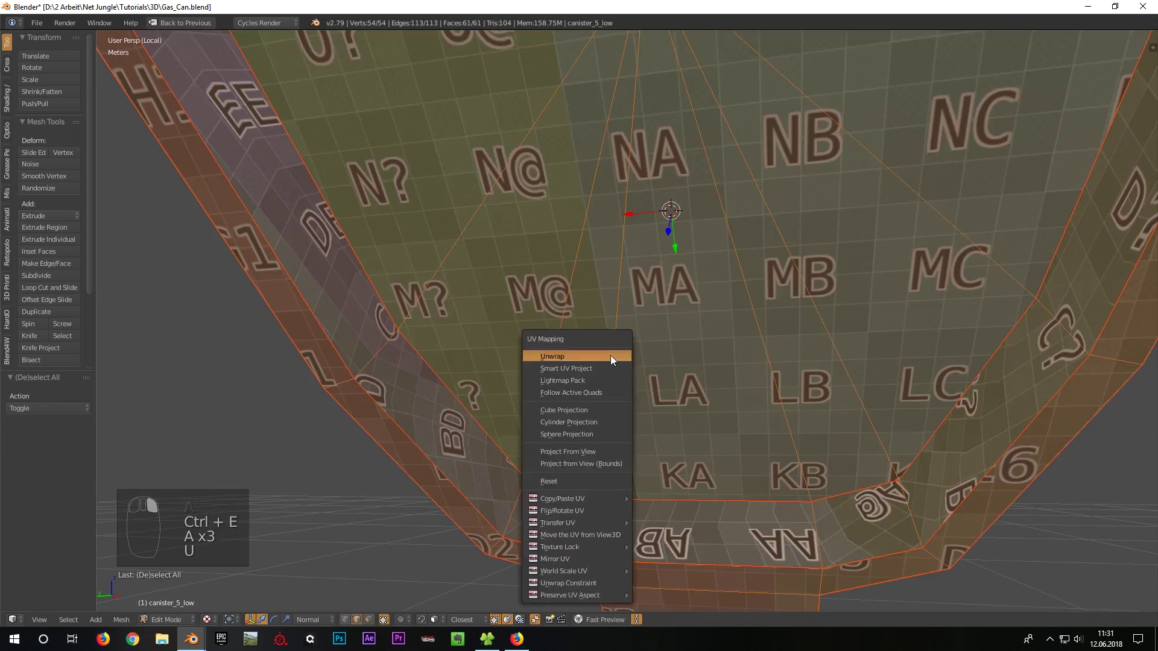
click(606, 358)
Step: Return the lid to Object Mode and show the full gas can again
key(Tab)
scroll(601, 360, down, 5)
middle_drag(602, 360, 481, 451)
key(KP_Divide)
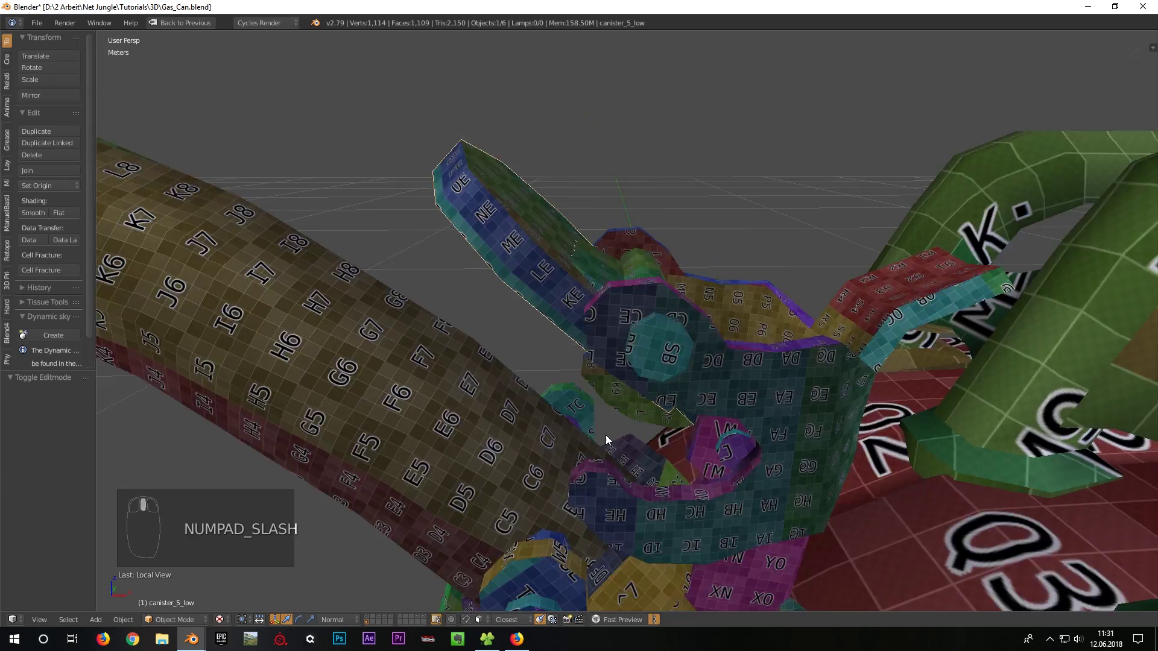
Step: Deselect all parts, look over the complete textured gas can and save the file
scroll(606, 436, down, 4)
middle_drag(632, 422, 631, 316)
key(a)
key(a)
key(a)
key(a)
key(a)
scroll(631, 320, down, 4)
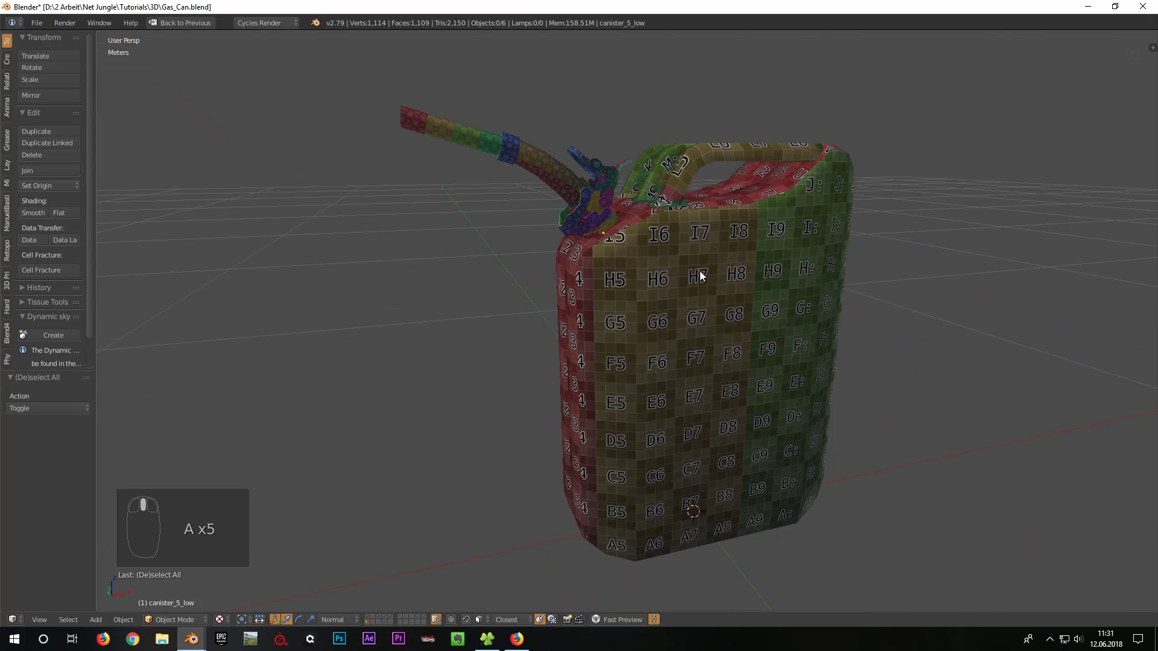
middle_drag(712, 252, 667, 323)
scroll(667, 323, up, 2)
key(ctrl+s)
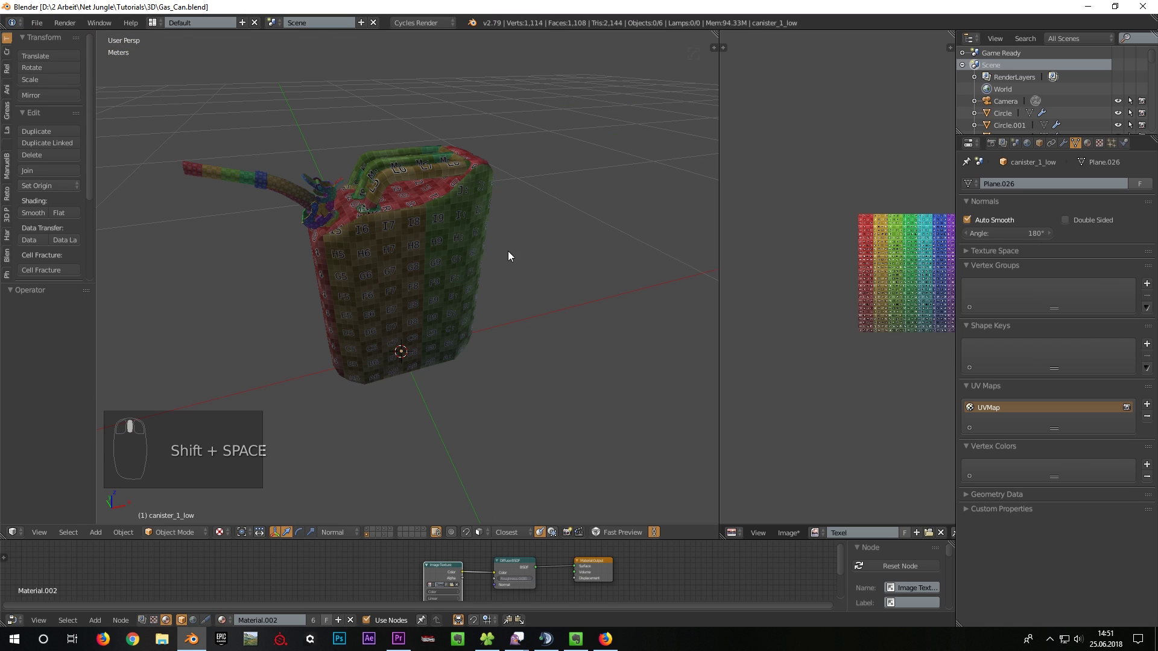
Step: Delete the UV map of the can body and hide the body from view
right_click(508, 266)
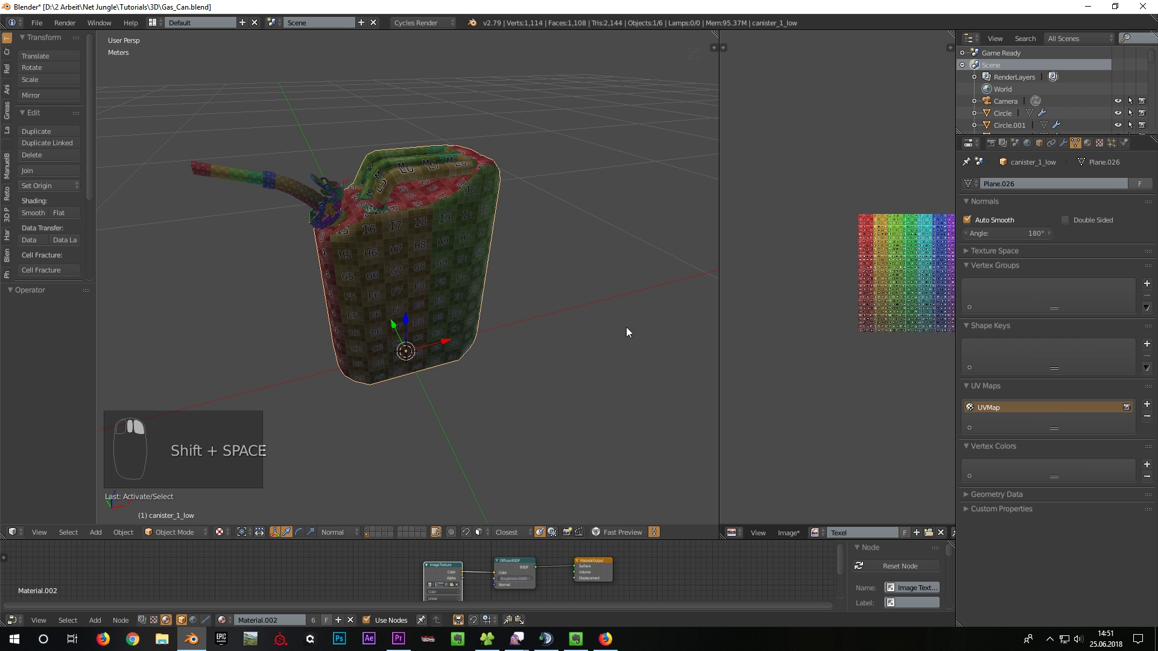
click(1147, 416)
middle_drag(311, 356, 416, 364)
key(h)
right_click(441, 287)
key(h)
Step: Delete the UV maps of the spout and the small bracket and lid parts, hiding the spout to reach them
right_click(435, 305)
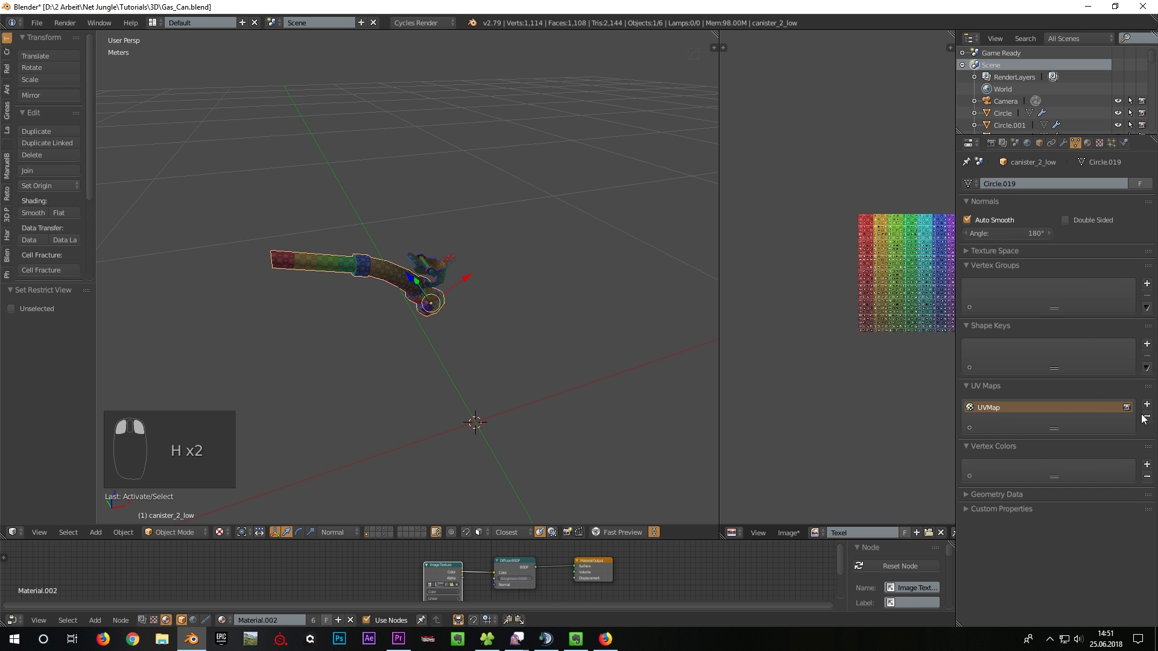
click(1146, 418)
key(h)
right_click(418, 257)
click(1146, 416)
right_click(436, 273)
click(1146, 416)
Step: Unhide all objects, hide the texture grid plane again and select every gas can part with the body as active object
key(alt+h)
shift+middle_drag(524, 337, 595, 265)
right_click(594, 265)
key(h)
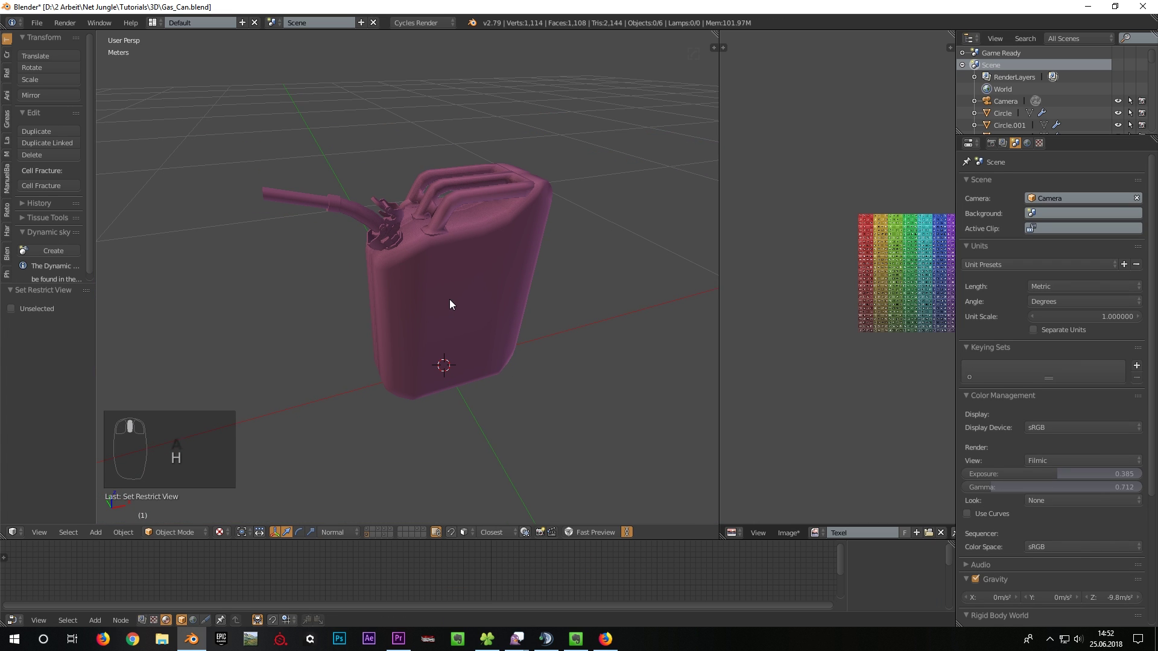
key(a)
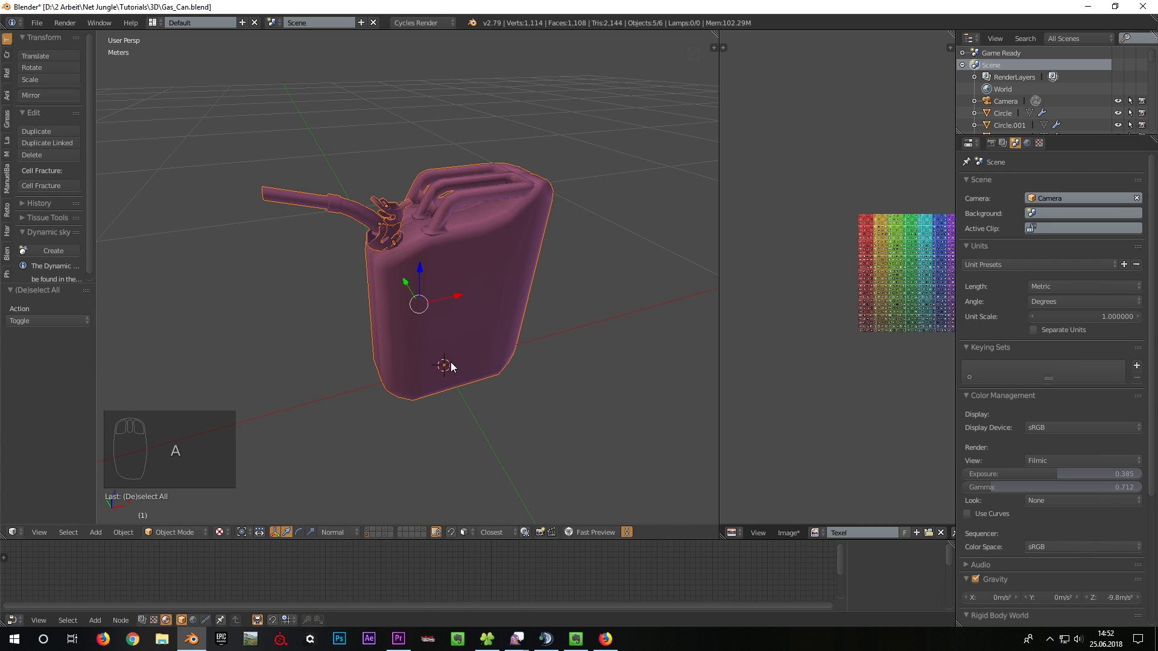
shift+right_click(392, 307)
Step: Open the Texture Atlas section in the render settings
click(991, 143)
scroll(1044, 346, down, 8)
scroll(1037, 405, down, 15)
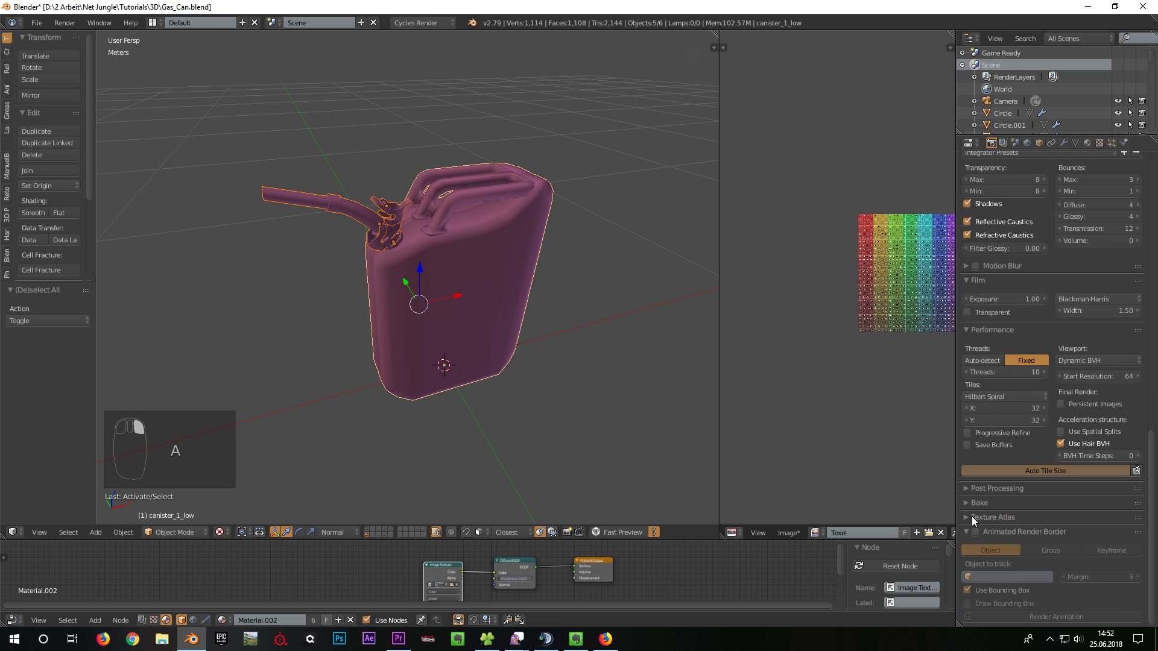
click(971, 516)
scroll(965, 494, down, 2)
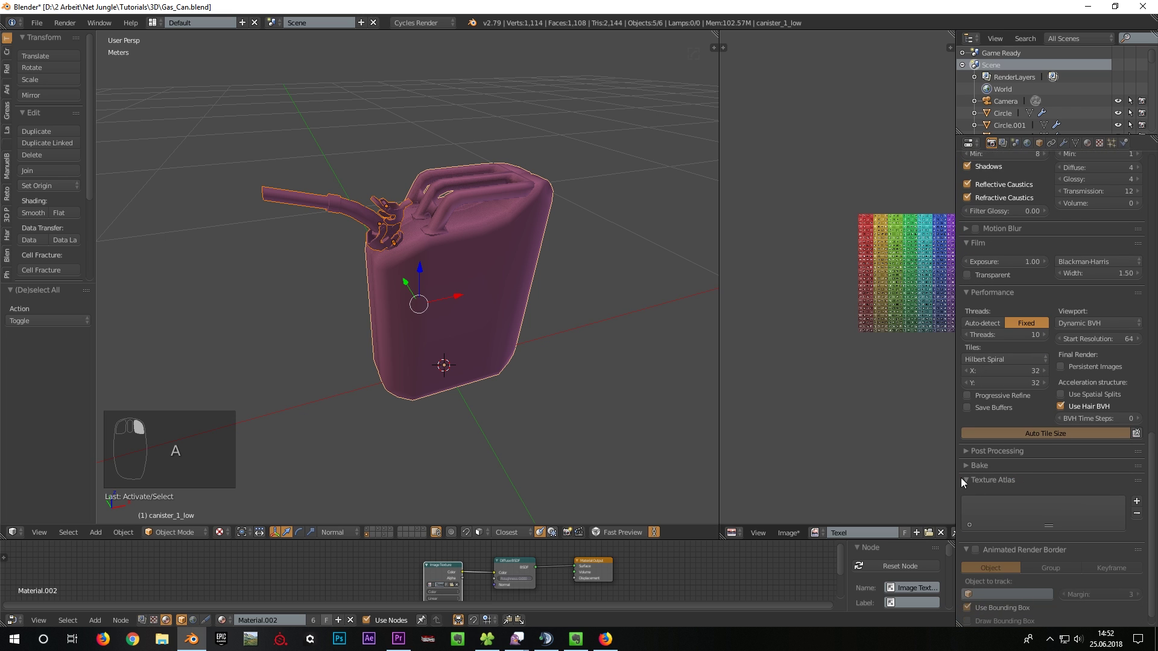
Step: Search the add-on preferences for "text" to check whether the UV: Texture Atlas add-on is enabled
click(38, 25)
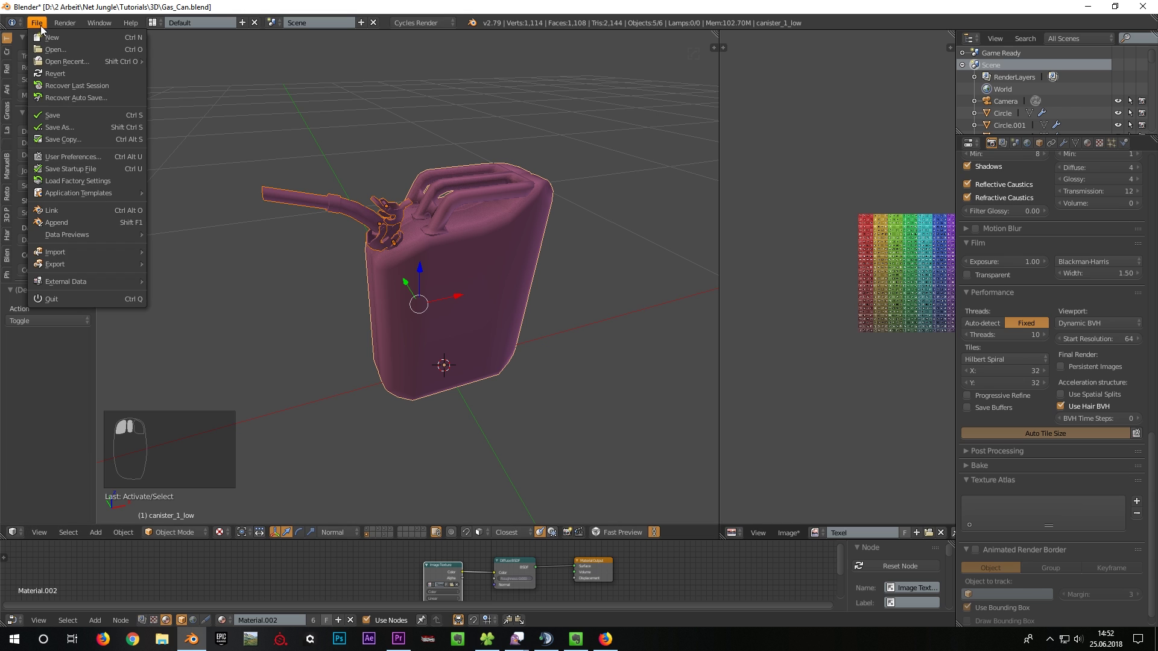
click(100, 157)
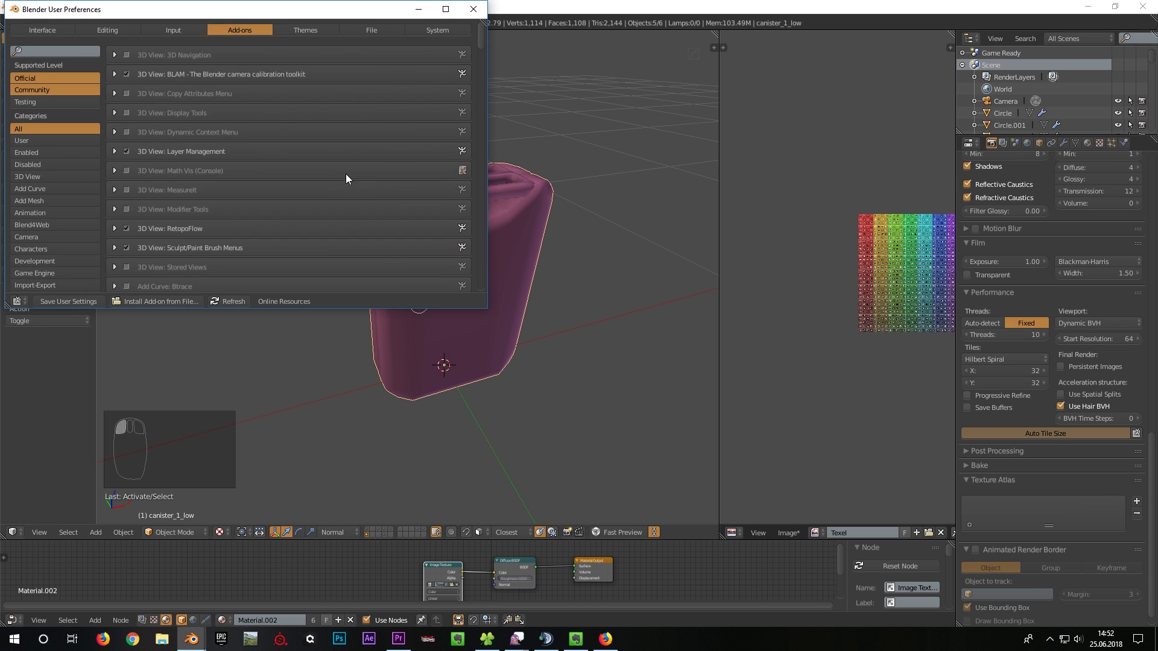
click(64, 53)
text(text)
key(Return)
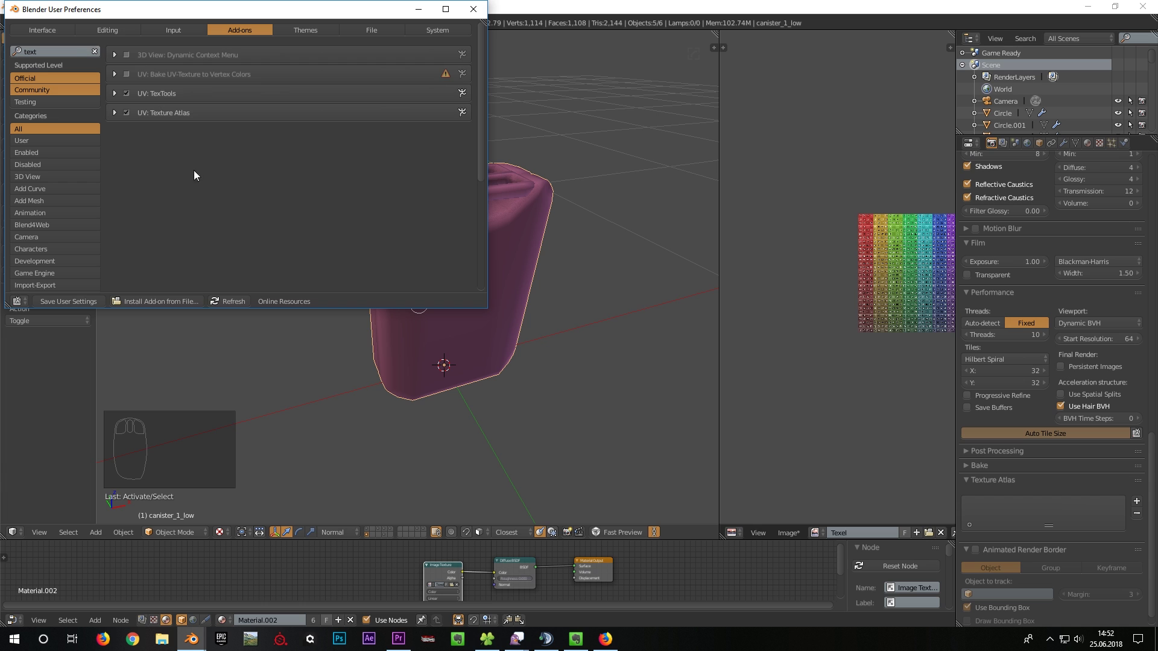
click(471, 12)
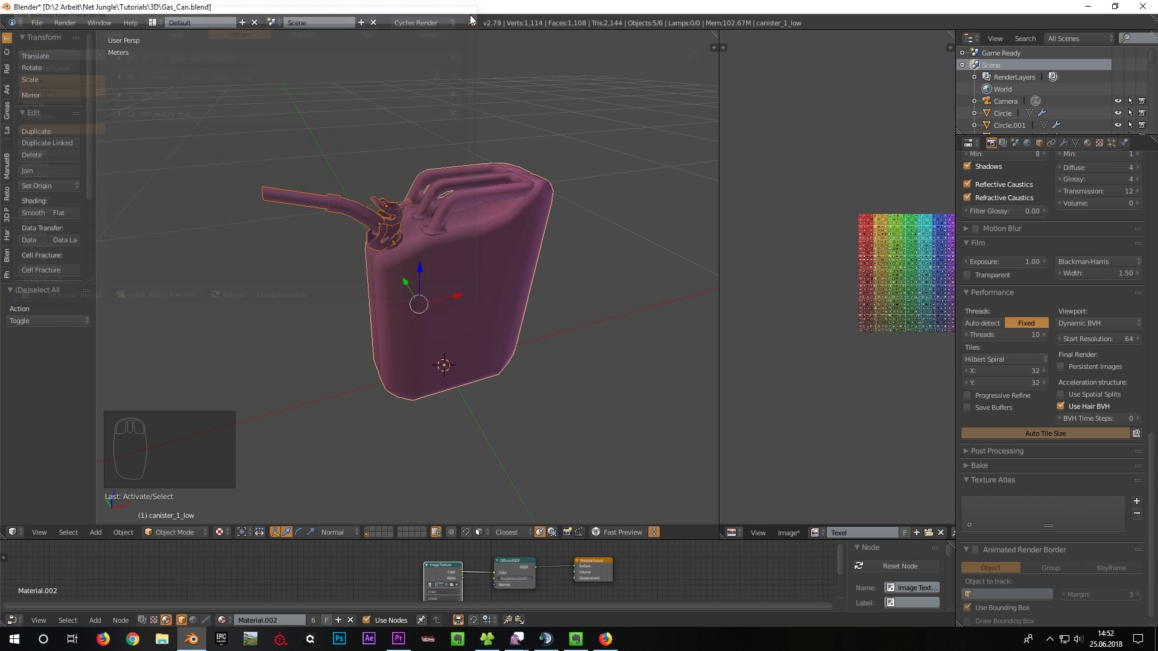
Step: Add a lightmap group named TextureAtlas for the selected parts and set its resolution to 4096 × 4096
click(1136, 501)
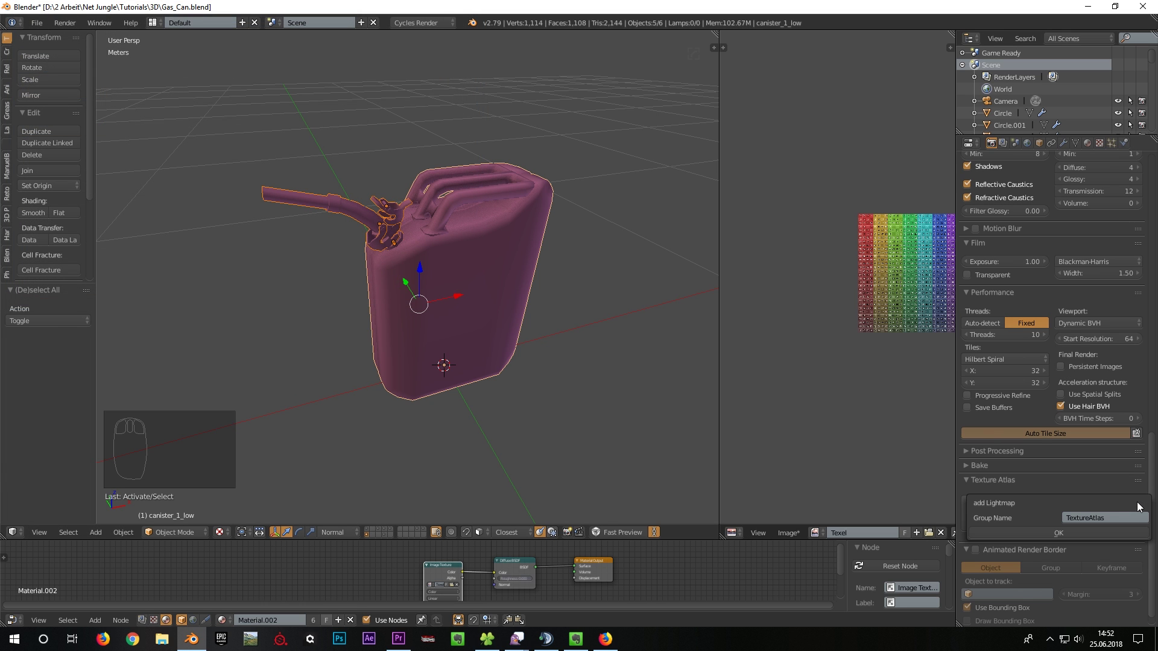
click(1083, 533)
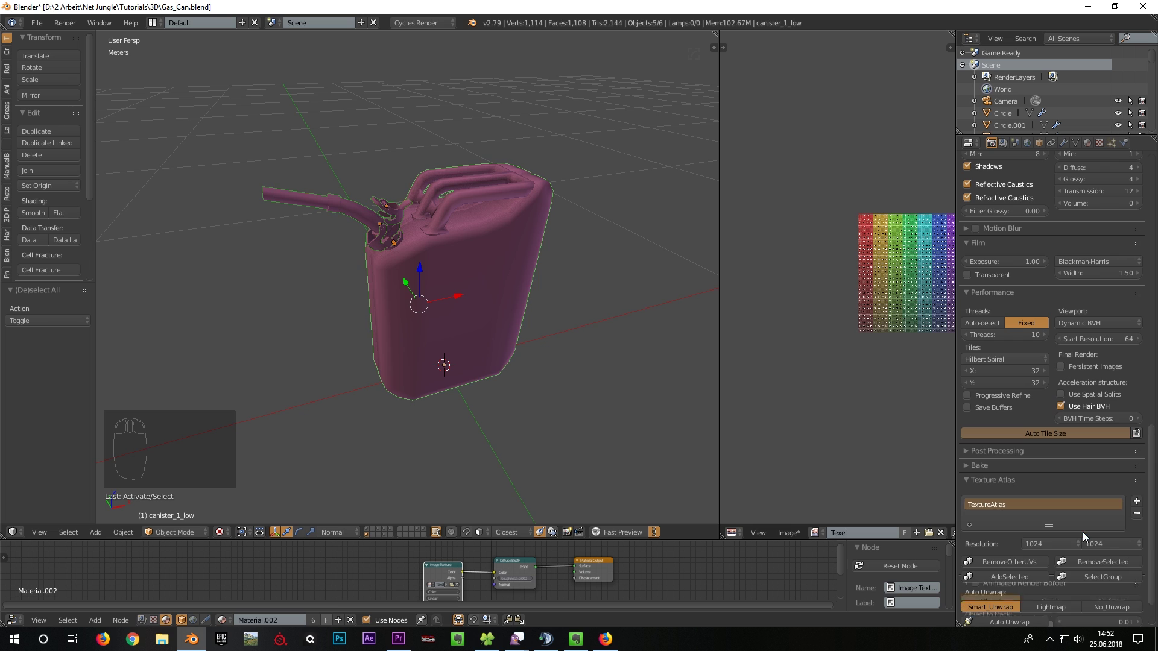
click(1044, 542)
click(1044, 477)
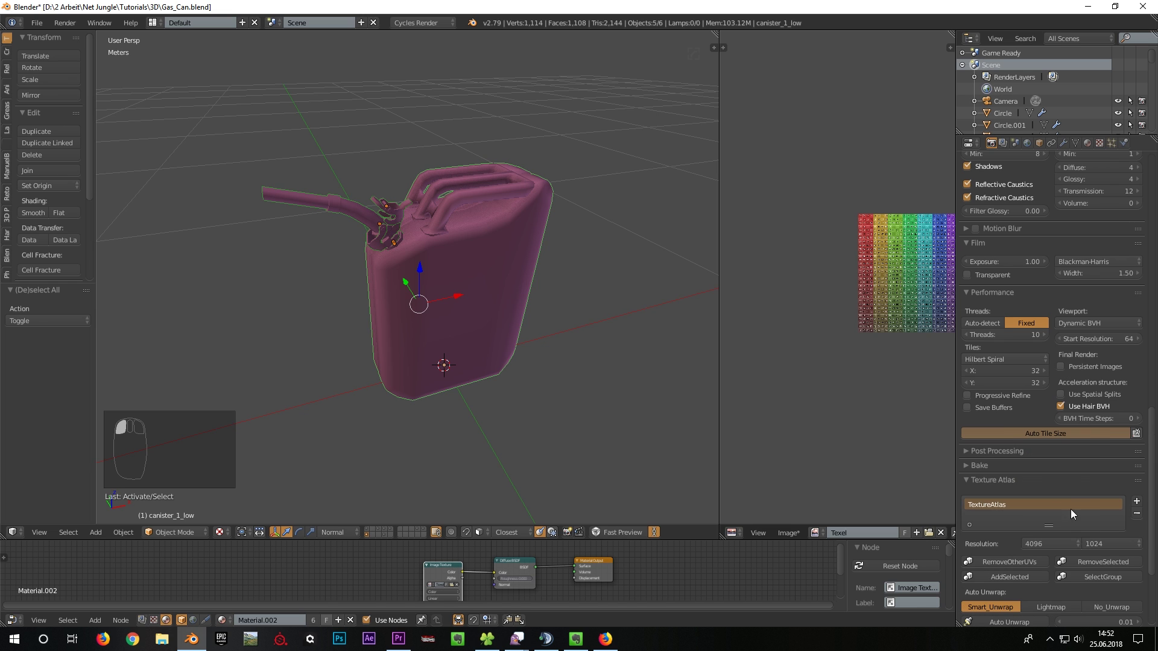
click(1098, 544)
click(1095, 480)
scroll(1055, 407, down, 5)
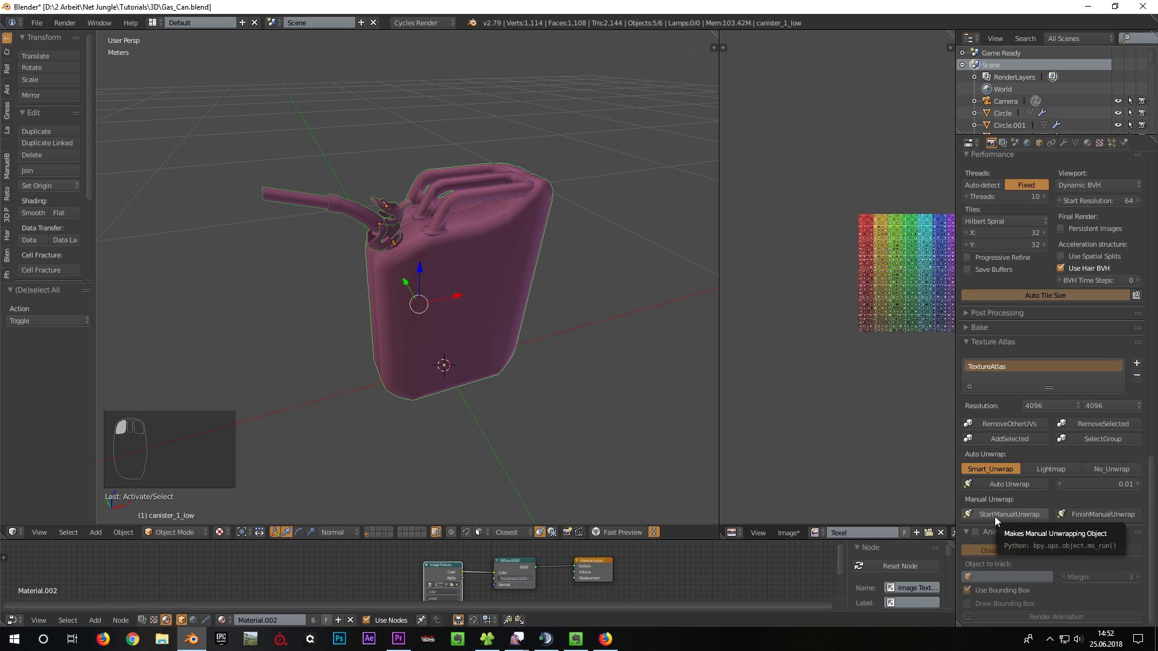
Step: Start the atlas's manual unwrap and unwrap the entire merged object in Edit Mode
click(994, 515)
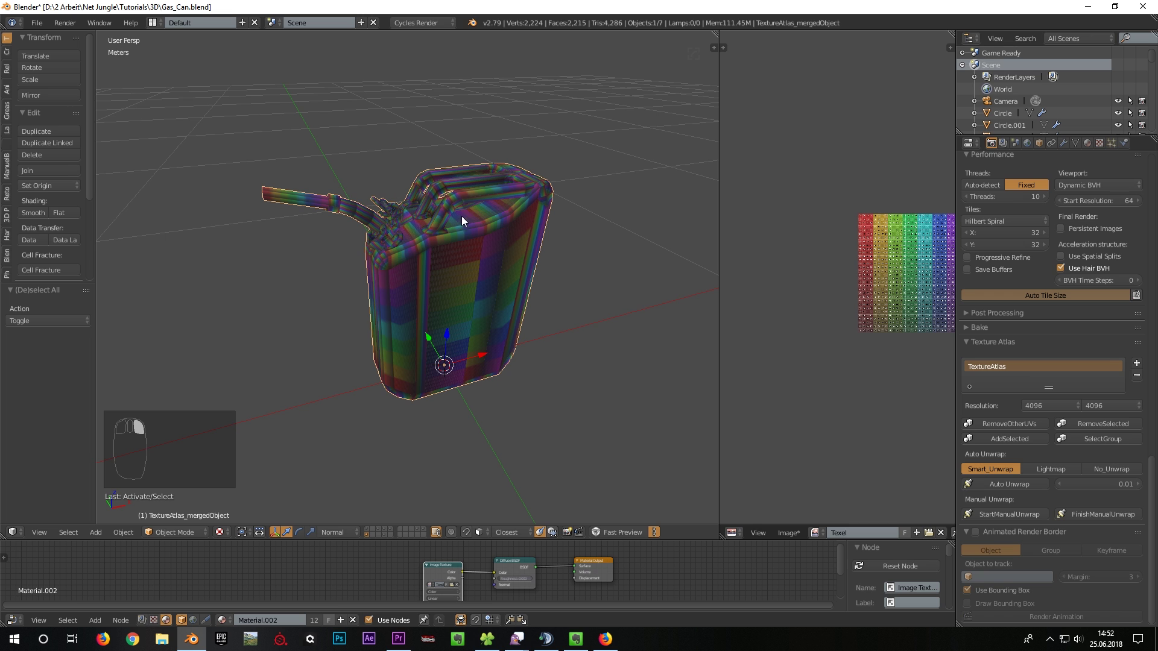
click(179, 528)
click(176, 506)
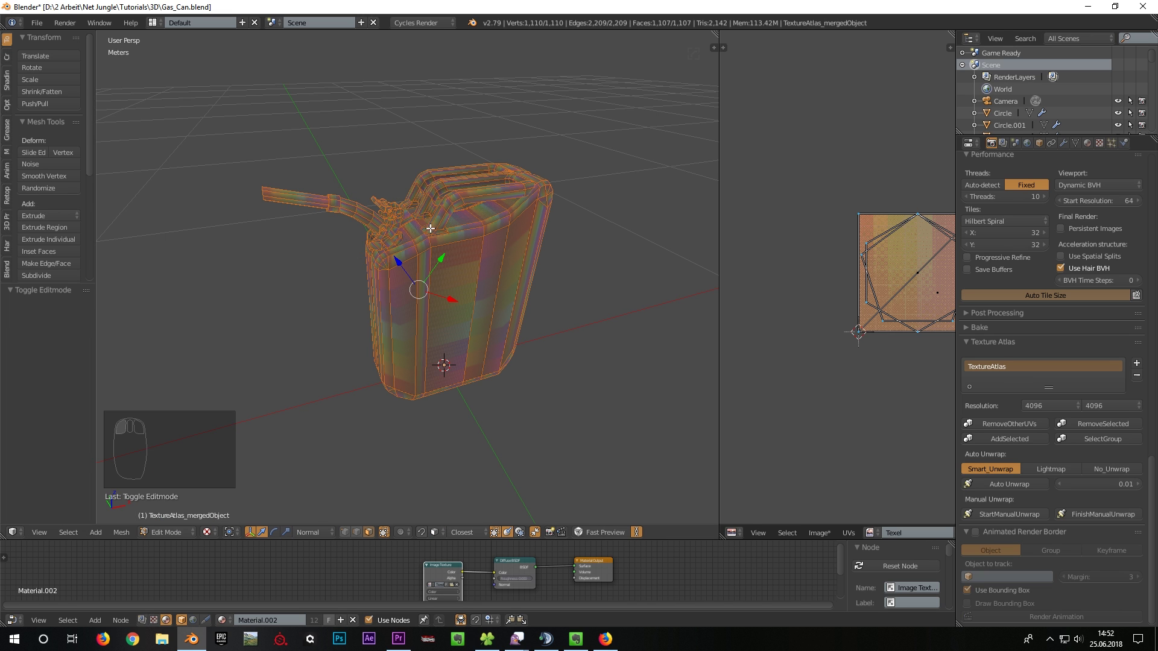
middle_drag(426, 228, 424, 227)
key(a)
key(a)
key(a)
key(u)
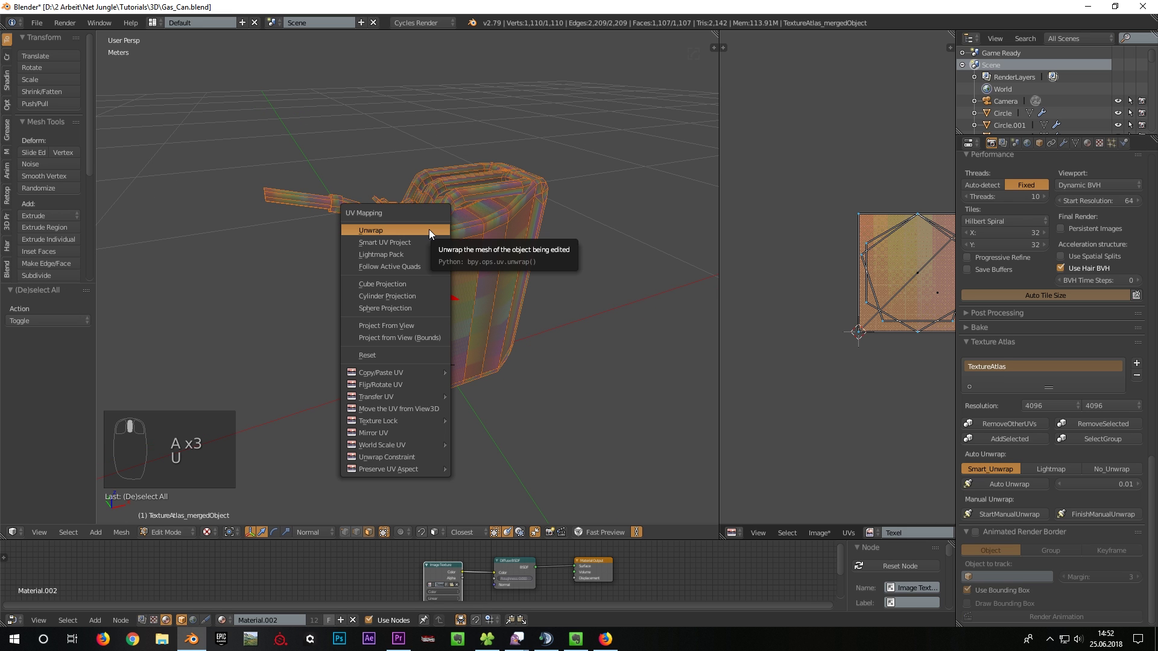
click(428, 229)
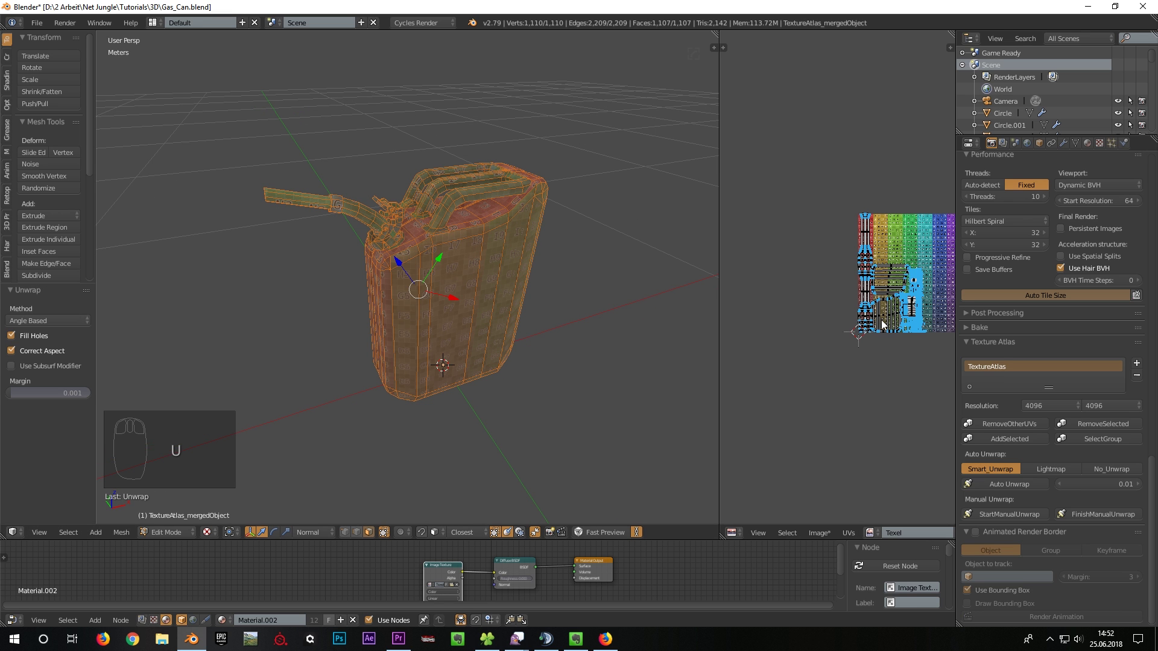
Step: Set the unwrap margin to 0.04 and check the spacing between the UV islands
scroll(841, 300, up, 5)
scroll(842, 299, down, 2)
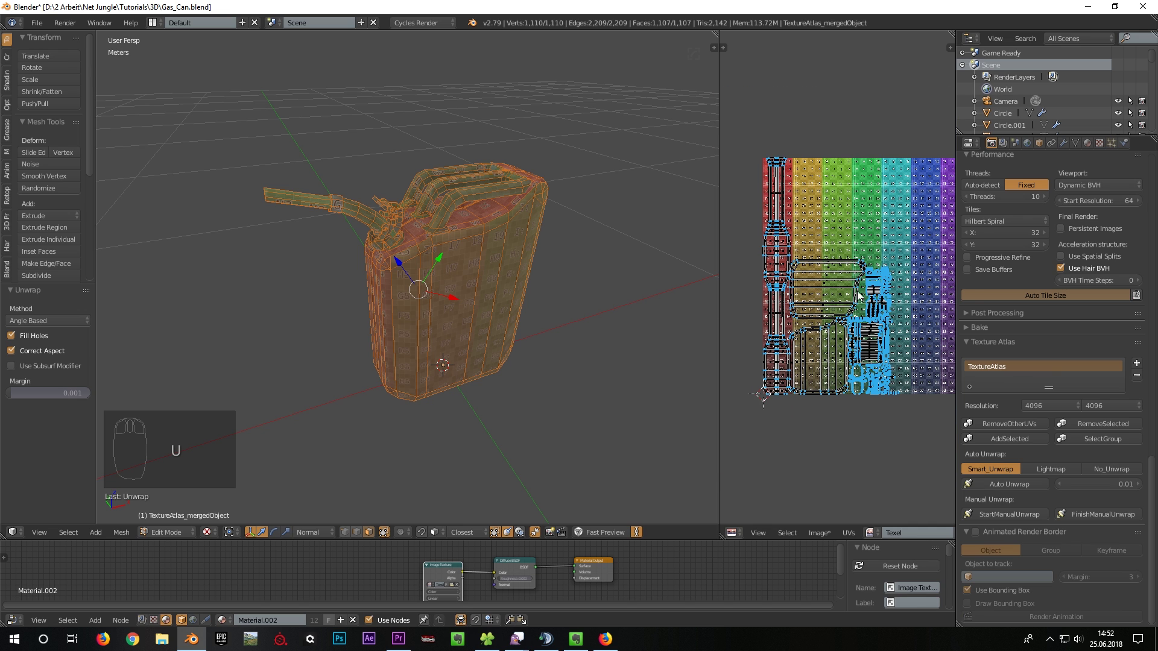
key(F6)
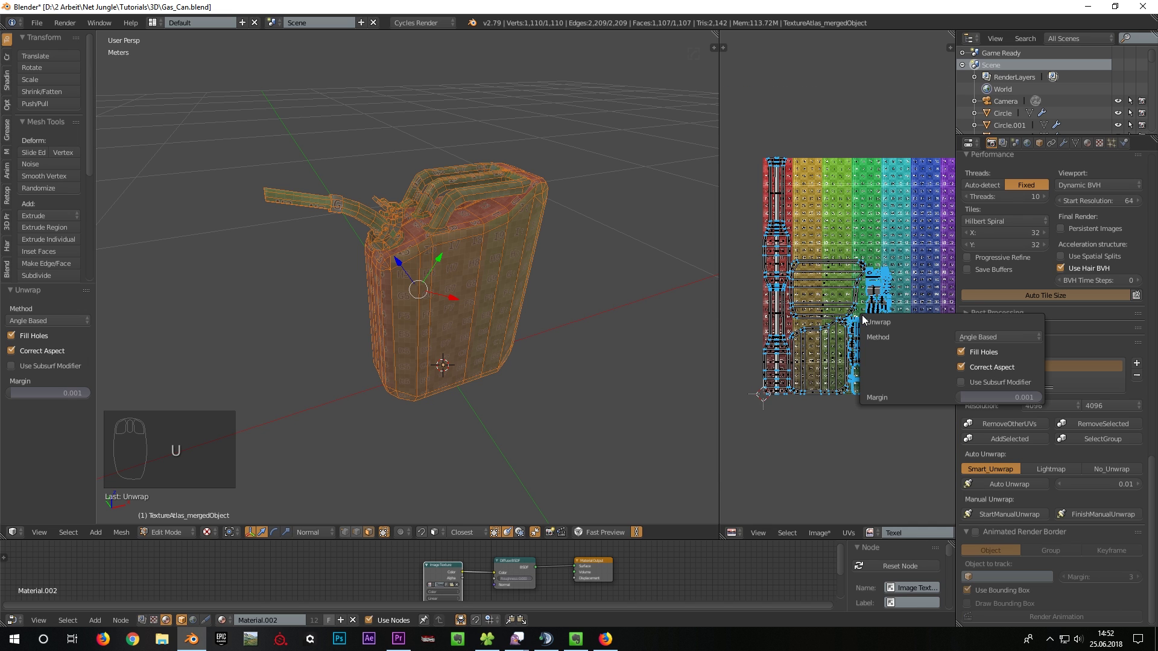
click(1007, 400)
text(0.04)
key(Return)
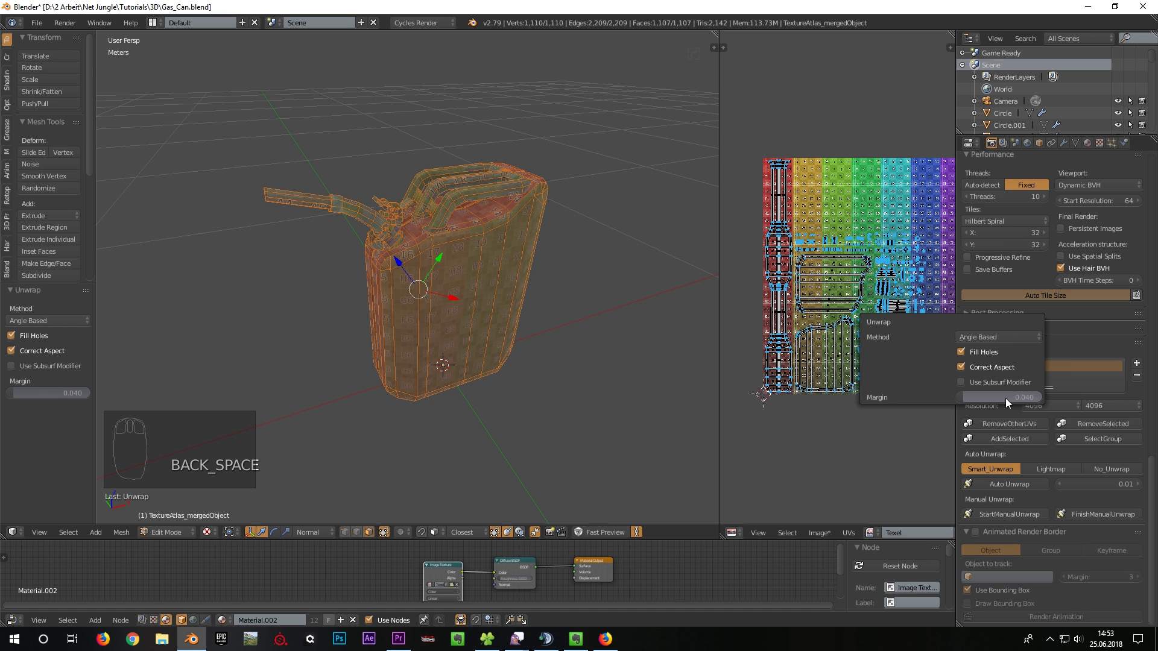
scroll(852, 323, up, 6)
scroll(846, 372, down, 4)
middle_drag(846, 372, 814, 274)
scroll(482, 211, down, 1)
middle_drag(483, 211, 465, 249)
Step: Return to Object Mode, unhide all objects and select the texture grid plane
click(164, 532)
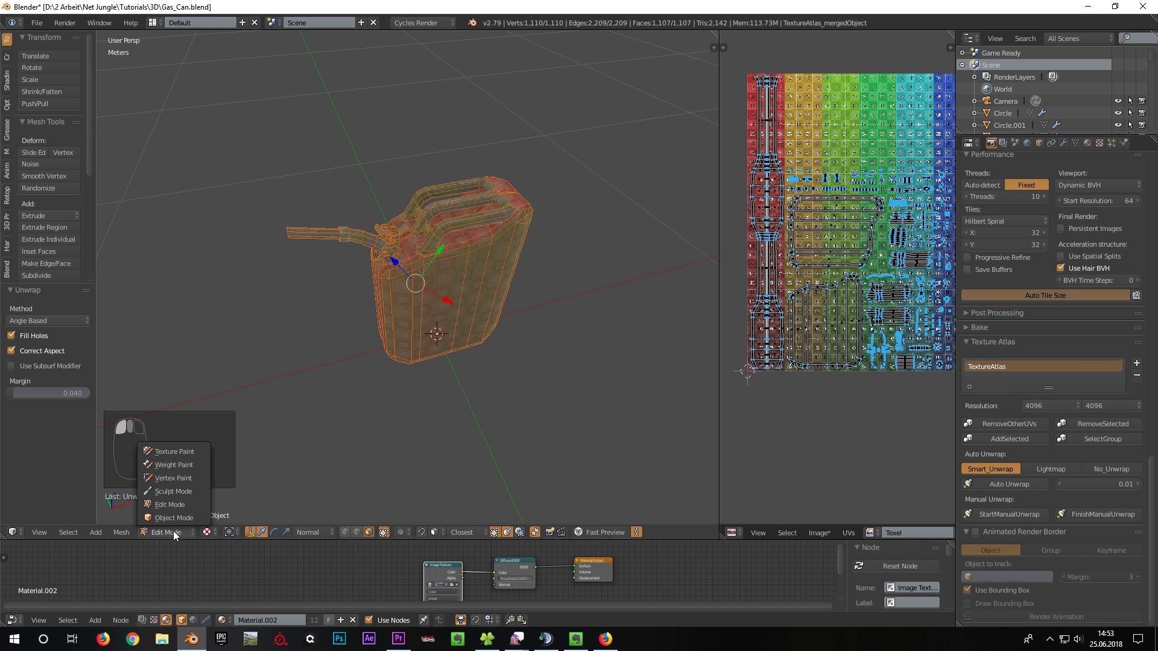
click(175, 518)
middle_drag(392, 445, 392, 389)
key(alt+h)
key(a)
right_click(579, 170)
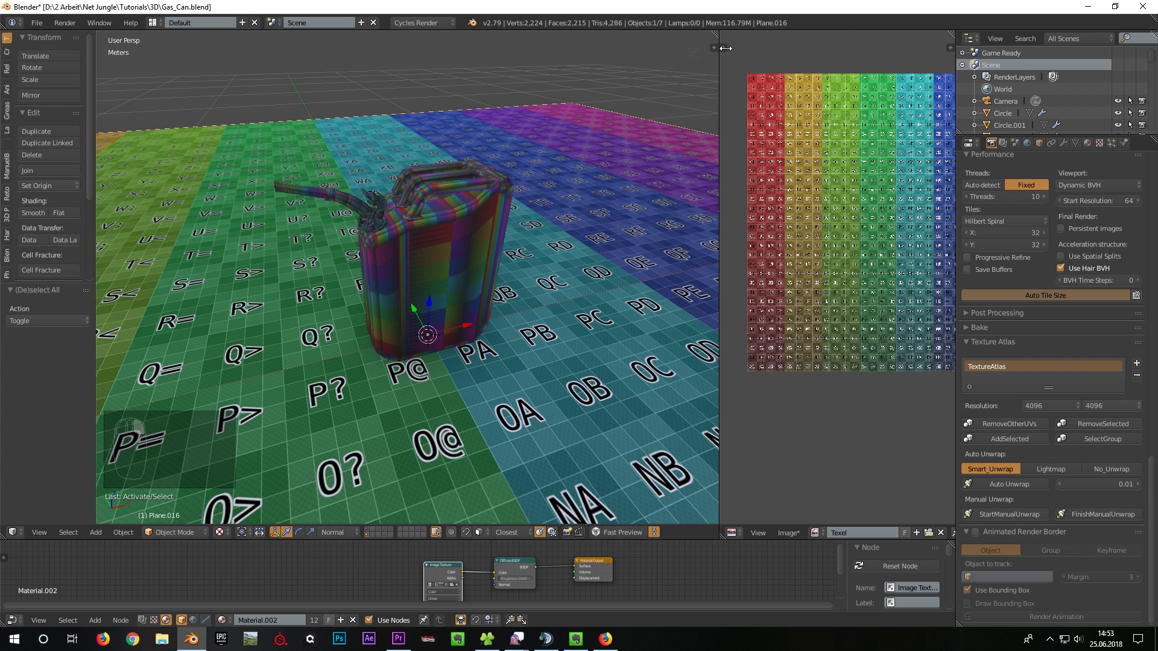
Step: Open the TexTools UV Layout tools and apply the grid plane's scale
click(724, 48)
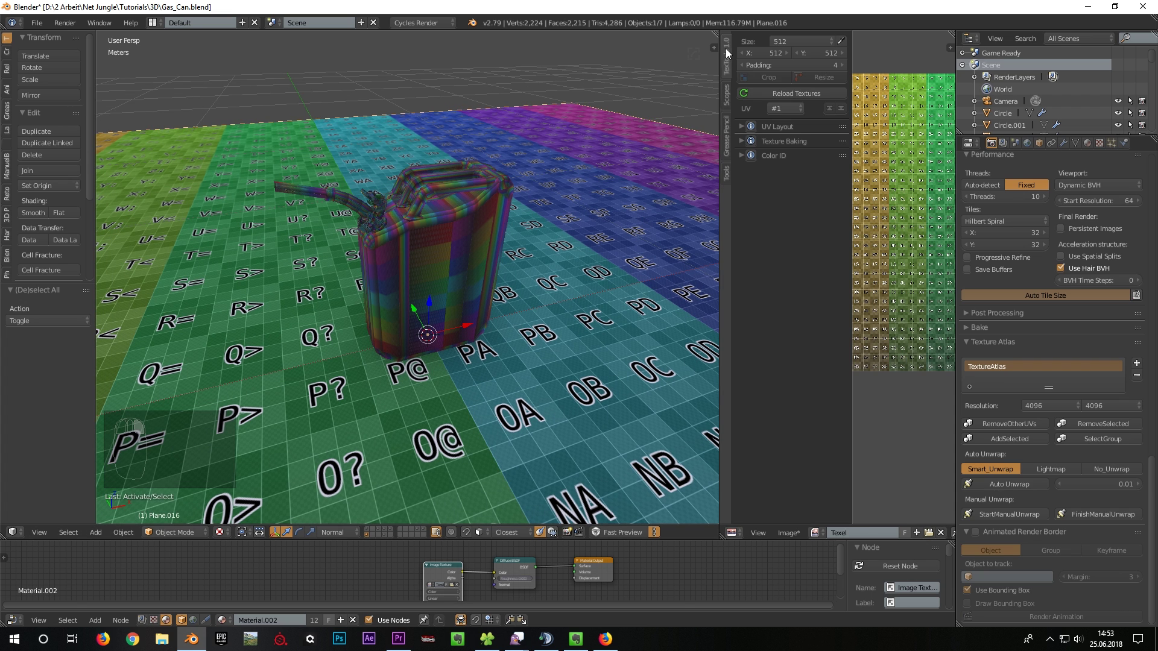
click(797, 127)
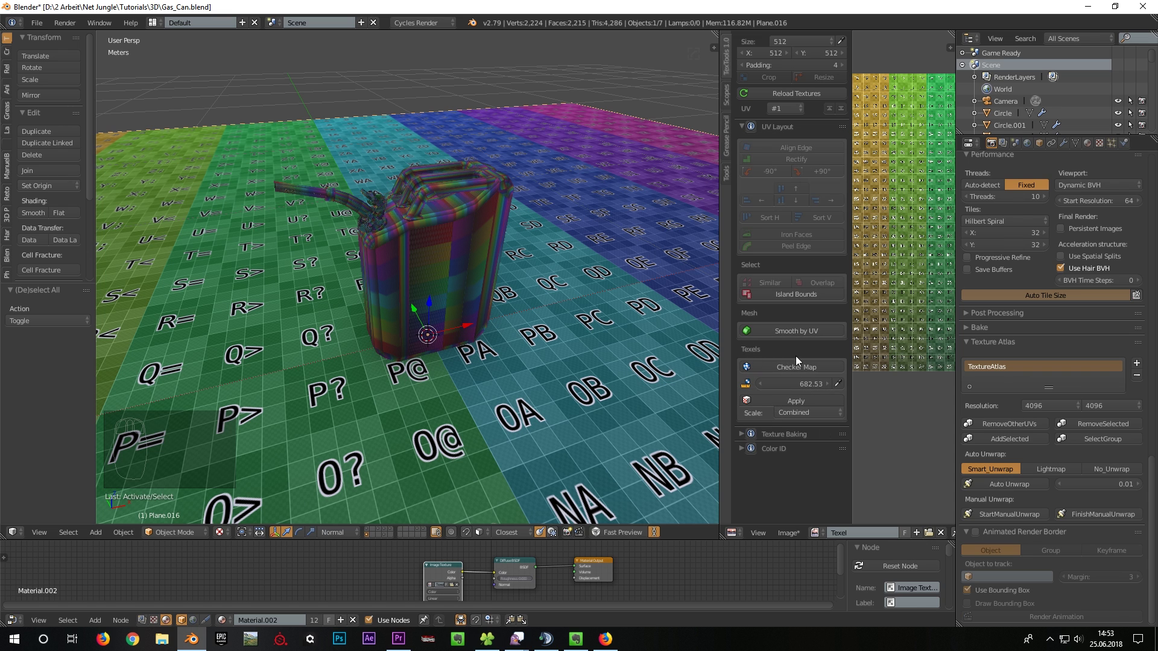
click(714, 45)
scroll(680, 181, down, 5)
scroll(675, 192, up, 5)
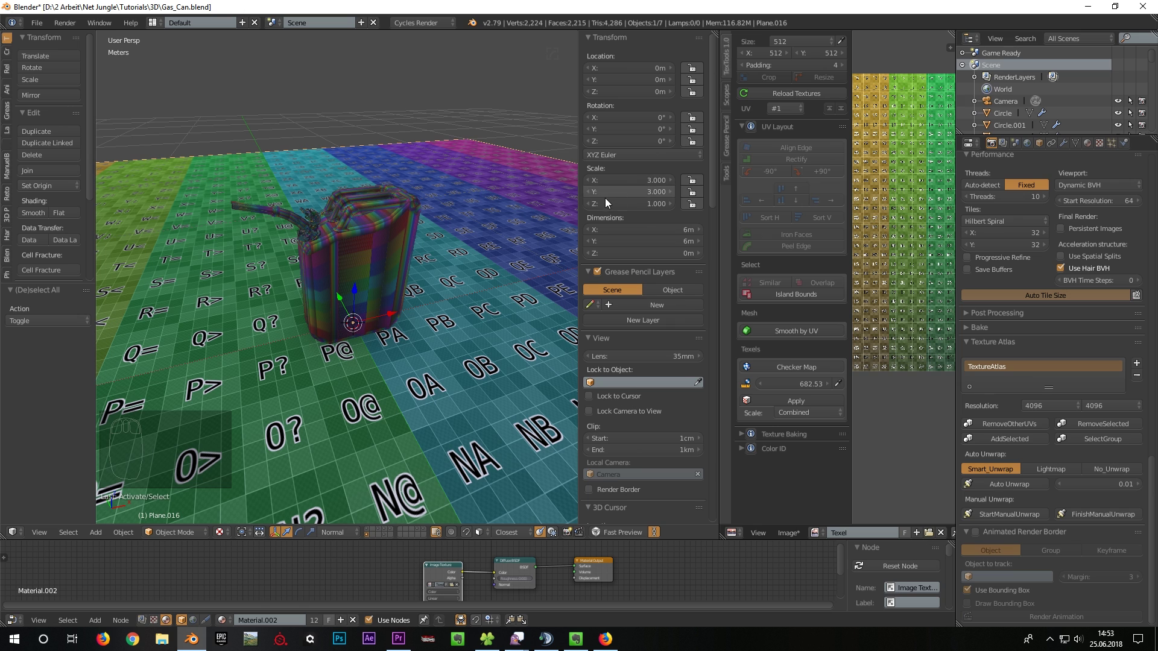
key(ctrl+a)
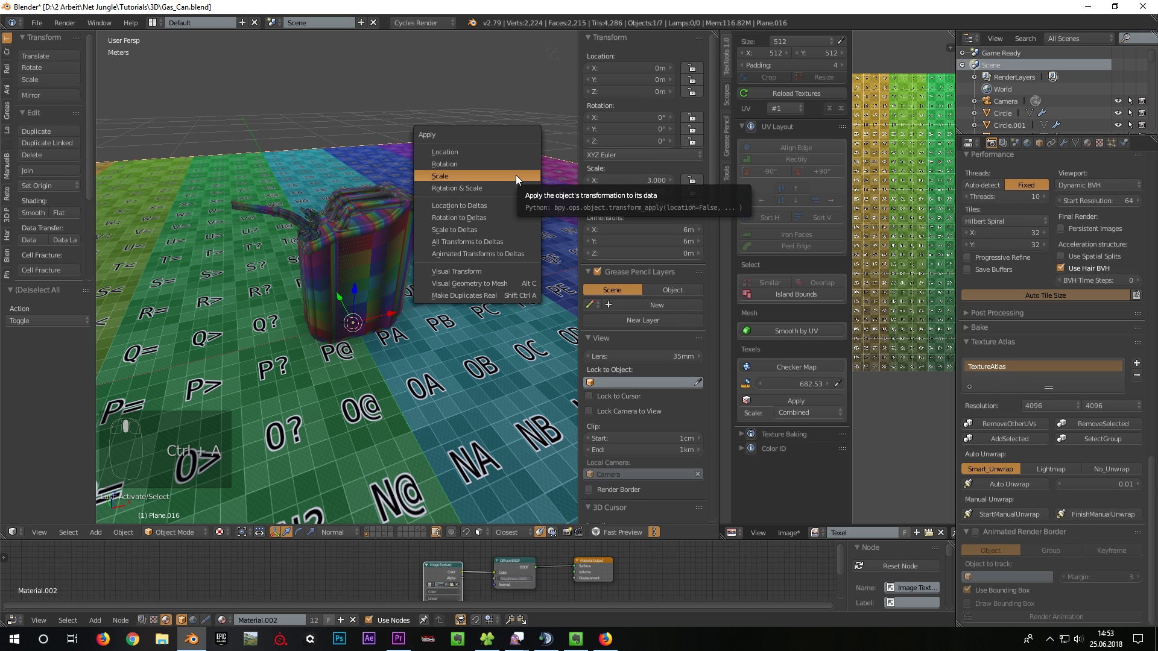
click(516, 176)
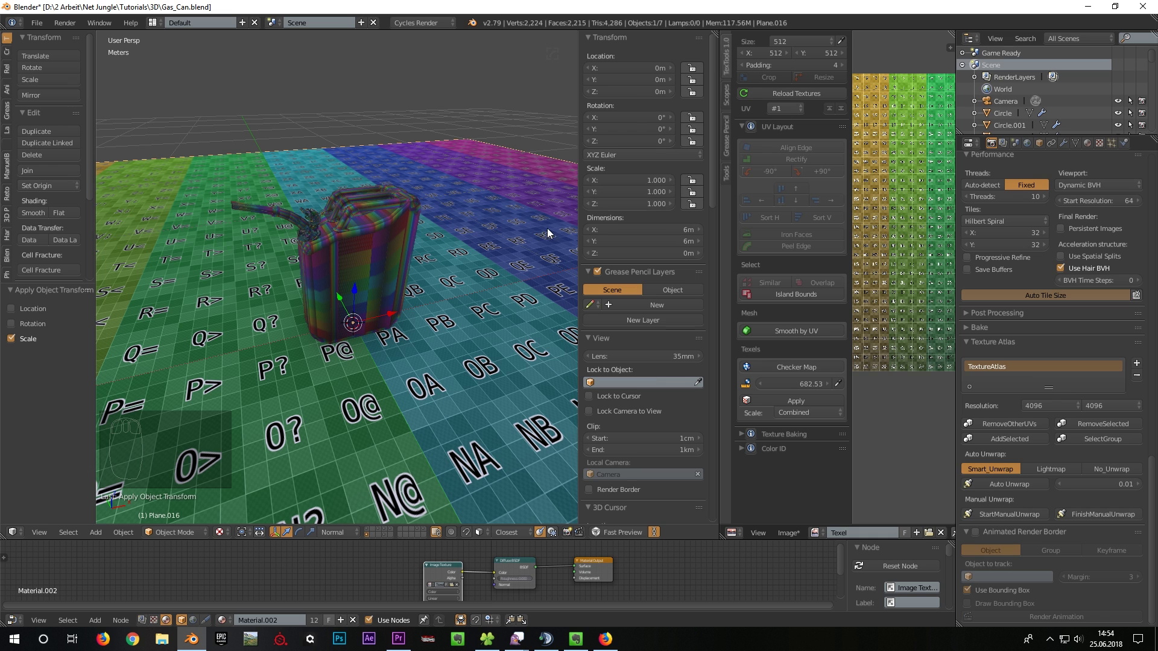
key(n)
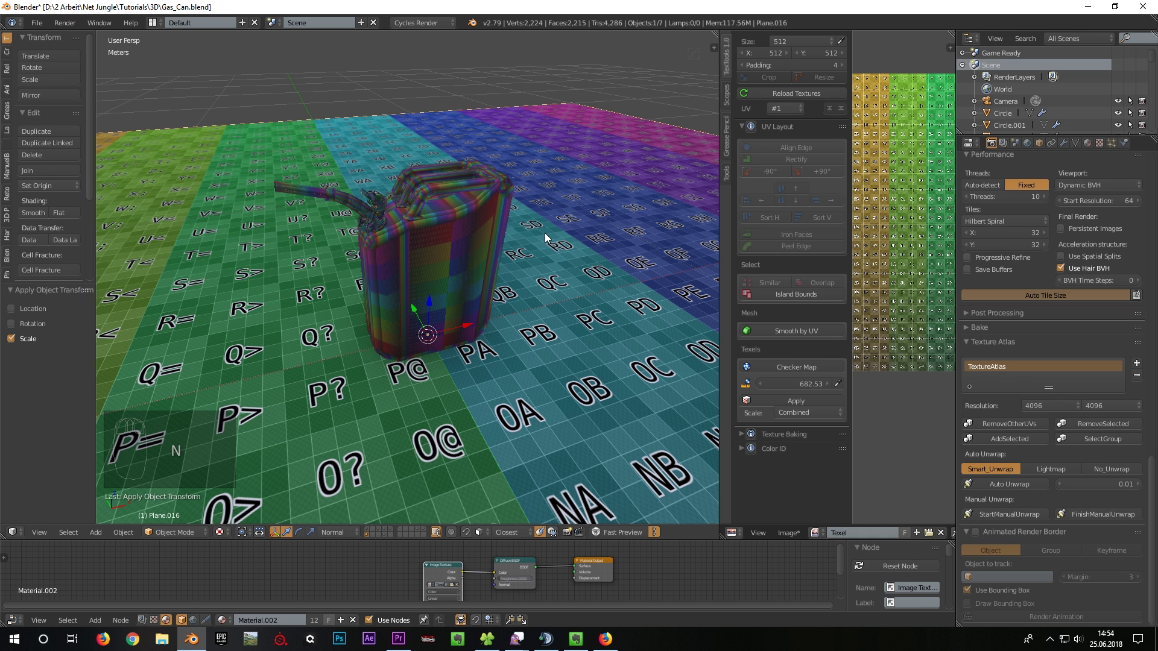
Step: Get the texel density from the grid plane and apply it to the merged gas can
click(839, 381)
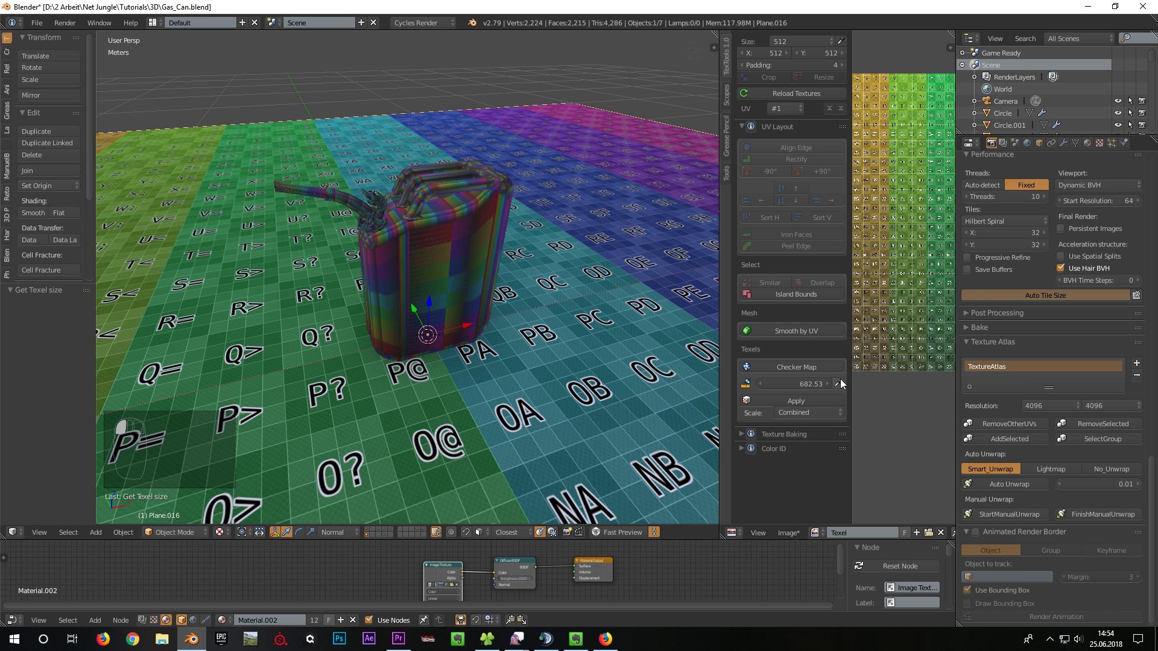
right_click(457, 263)
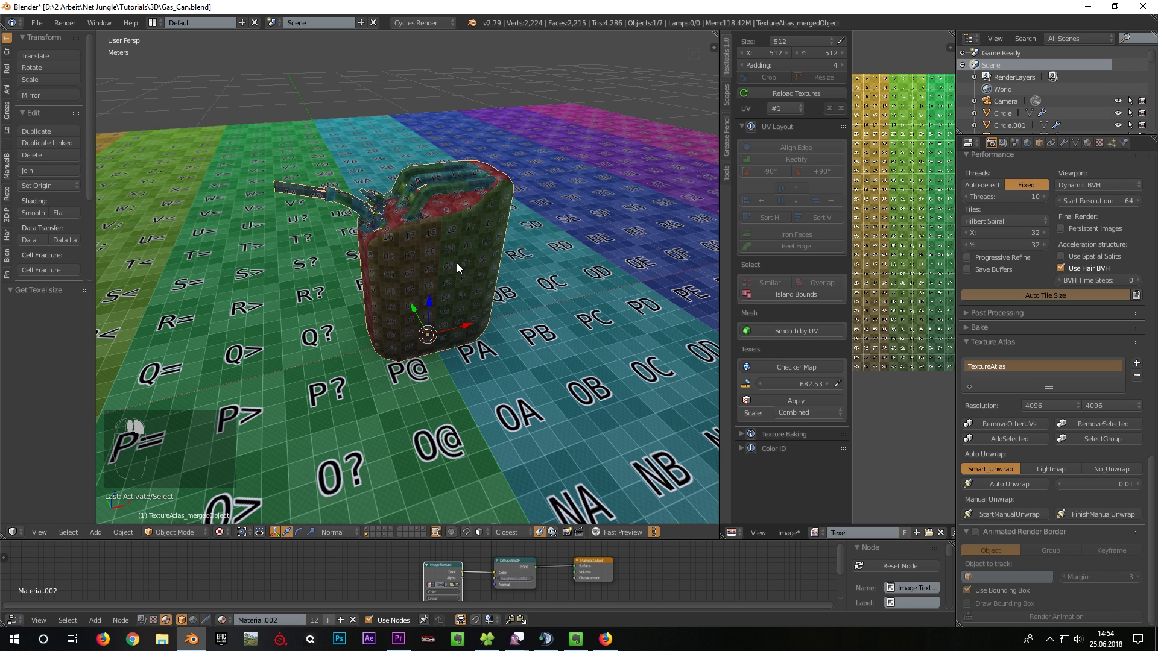
scroll(464, 263, up, 5)
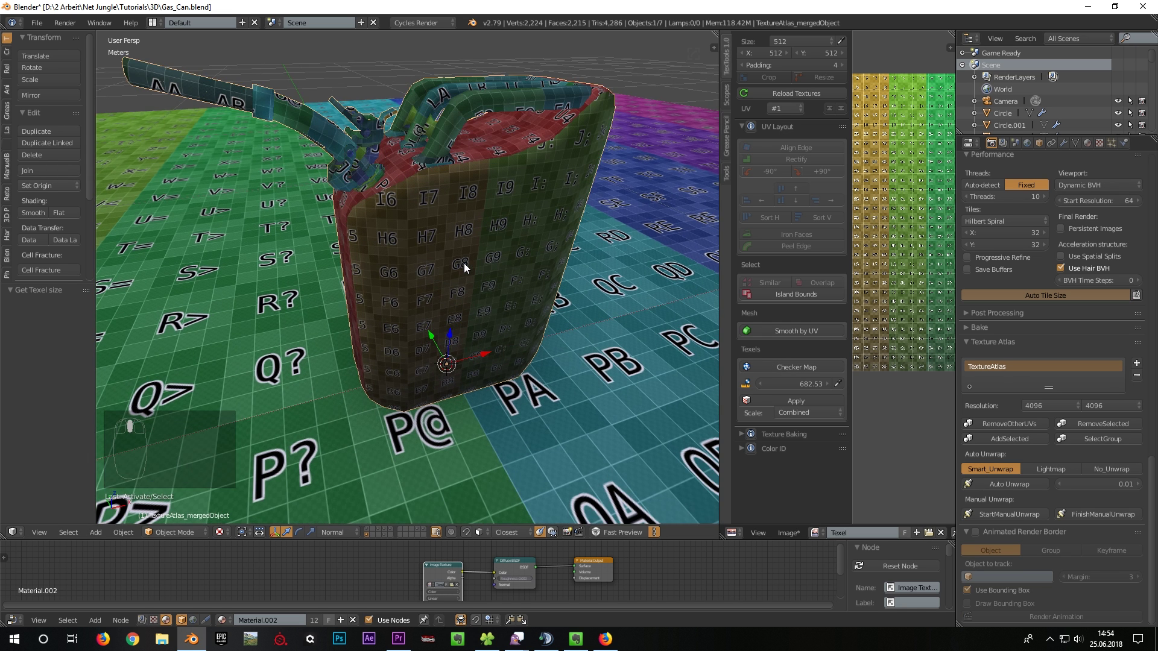
scroll(447, 296, up, 1)
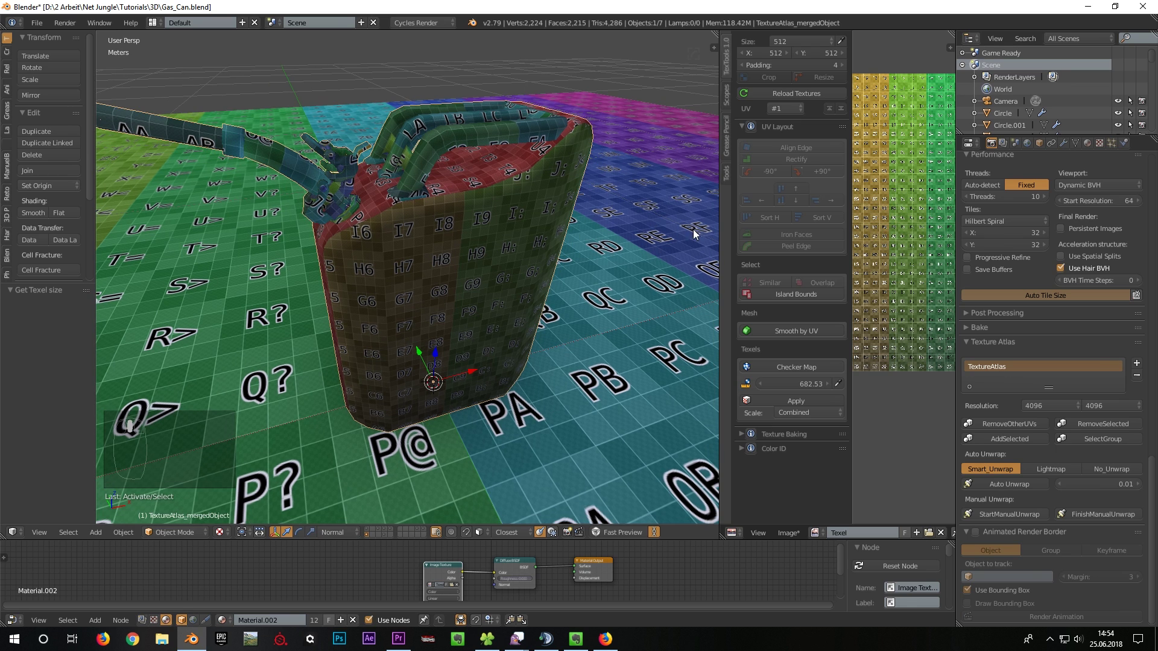
click(794, 403)
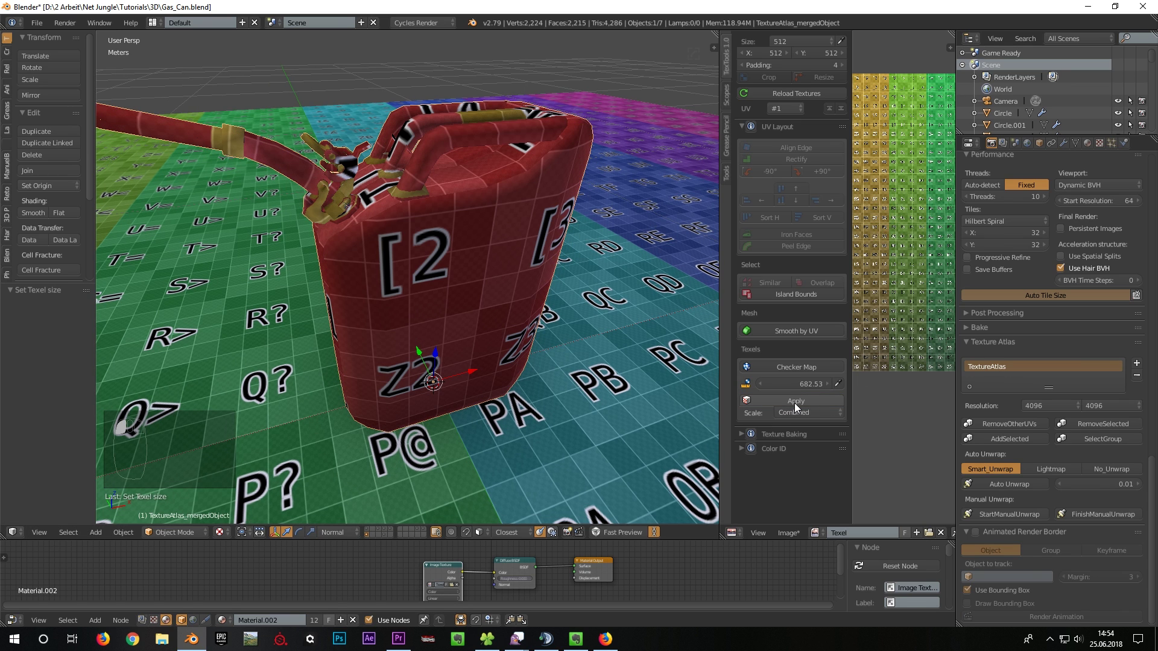
Step: Enter Edit Mode on the merged can and inspect its UV islands against the grid in a maximized UV editor
key(Tab)
scroll(478, 257, down, 3)
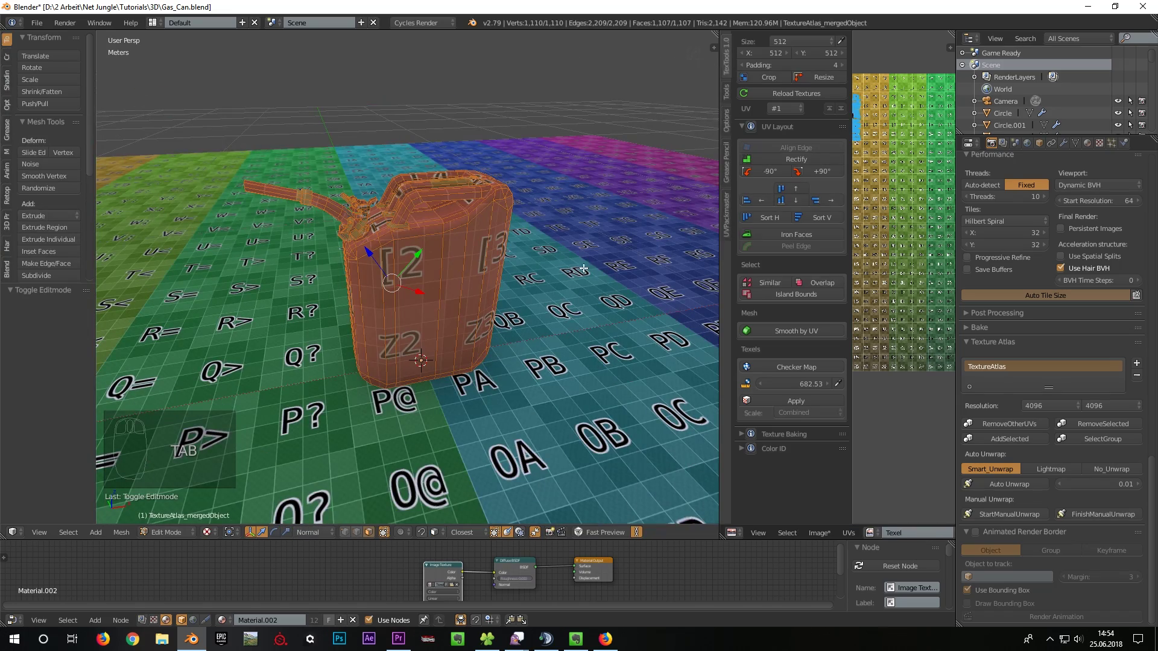
scroll(878, 268, down, 3)
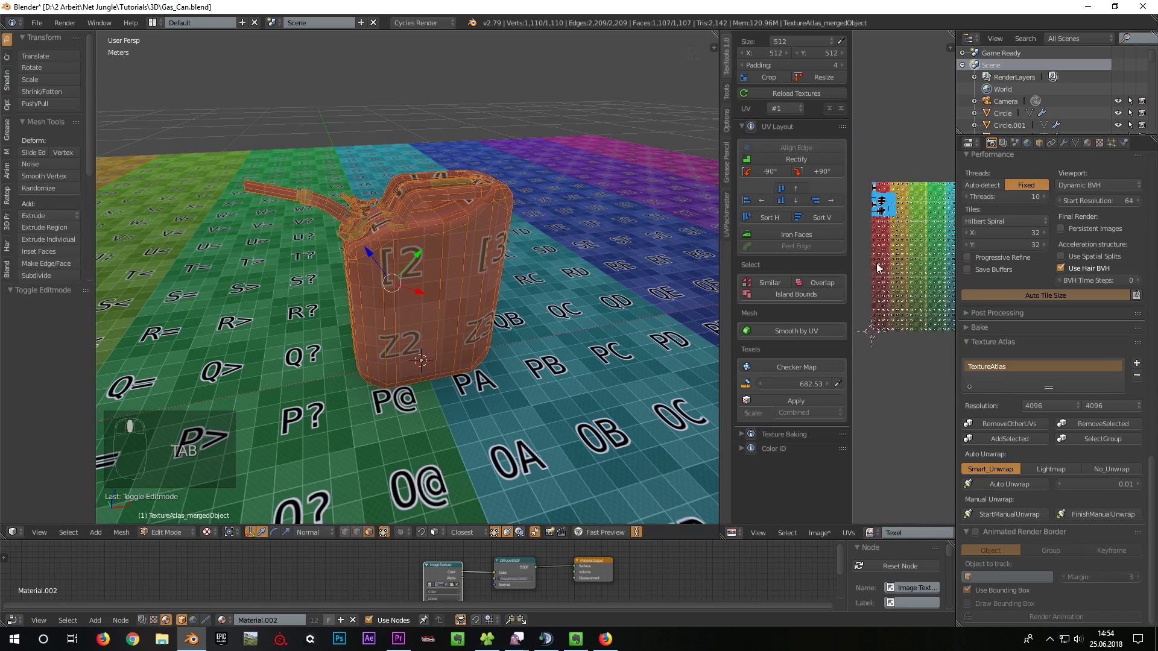
key(ctrl+space)
scroll(672, 279, up, 8)
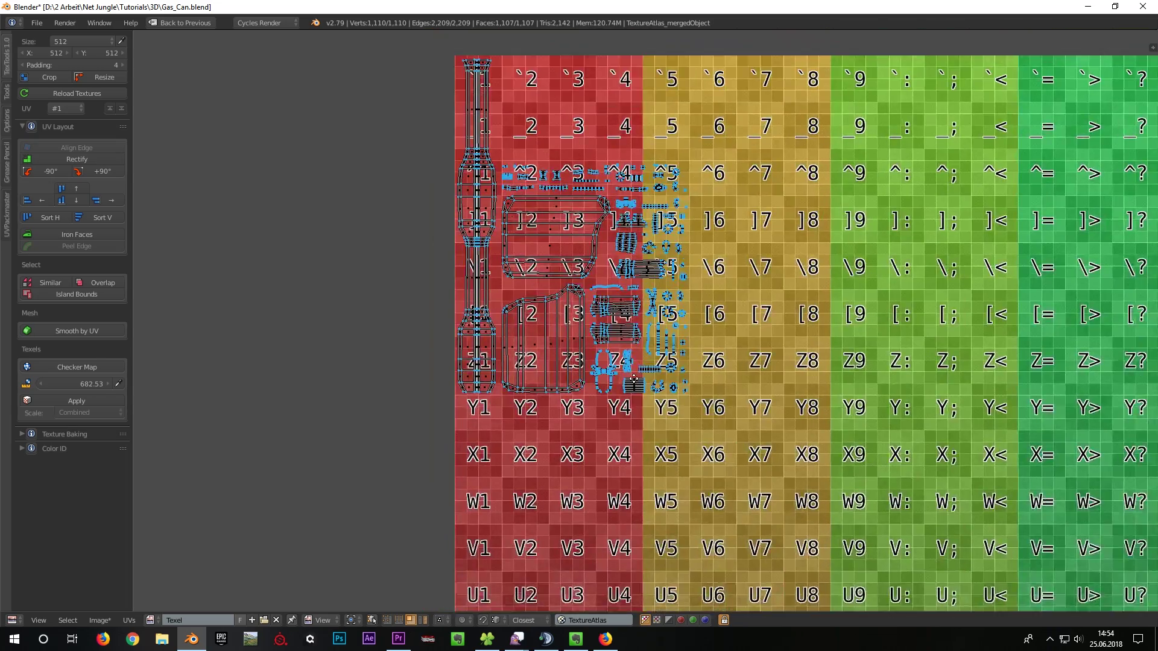
scroll(634, 380, up, 7)
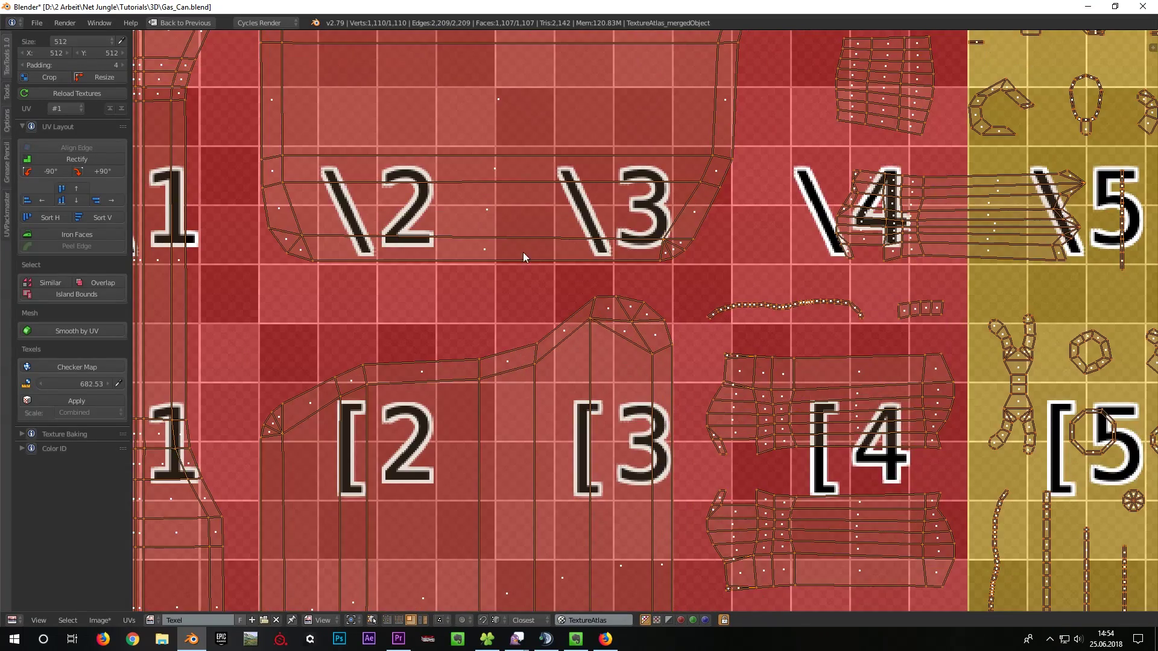
Step: Rotate all UV islands by 90 degrees and move them into the grid's upper-left corner
scroll(533, 294, down, 6)
middle_drag(689, 202, 674, 245)
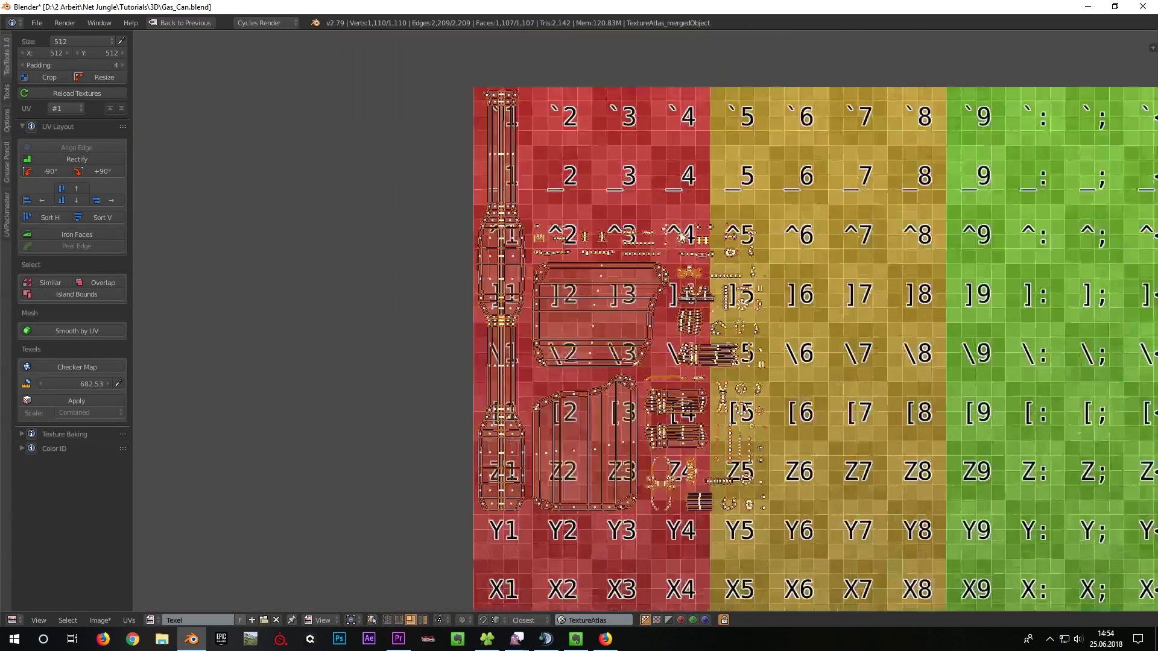
scroll(675, 245, down, 1)
scroll(675, 245, up, 1)
text(r90)
key(Return)
key(g)
click(439, 241)
Step: Fine-tune the position of the rotated UV islands within the grid's corner and check their size against the whole texture
middle_drag(439, 242, 439, 365)
scroll(501, 205, up, 5)
key(g)
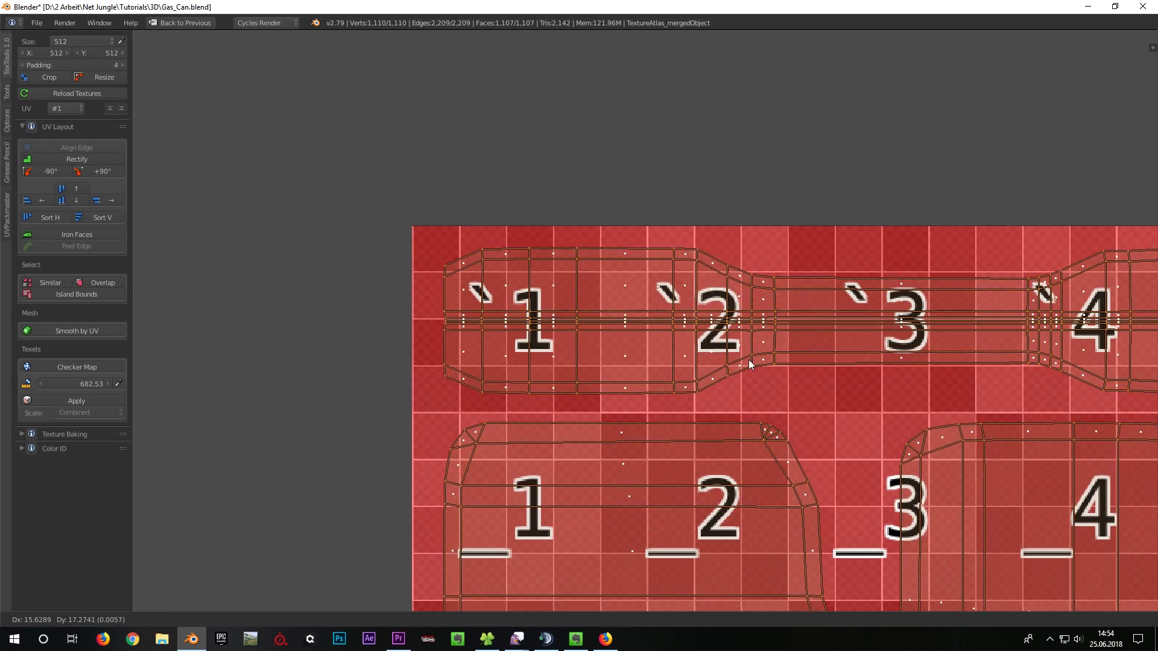
click(698, 366)
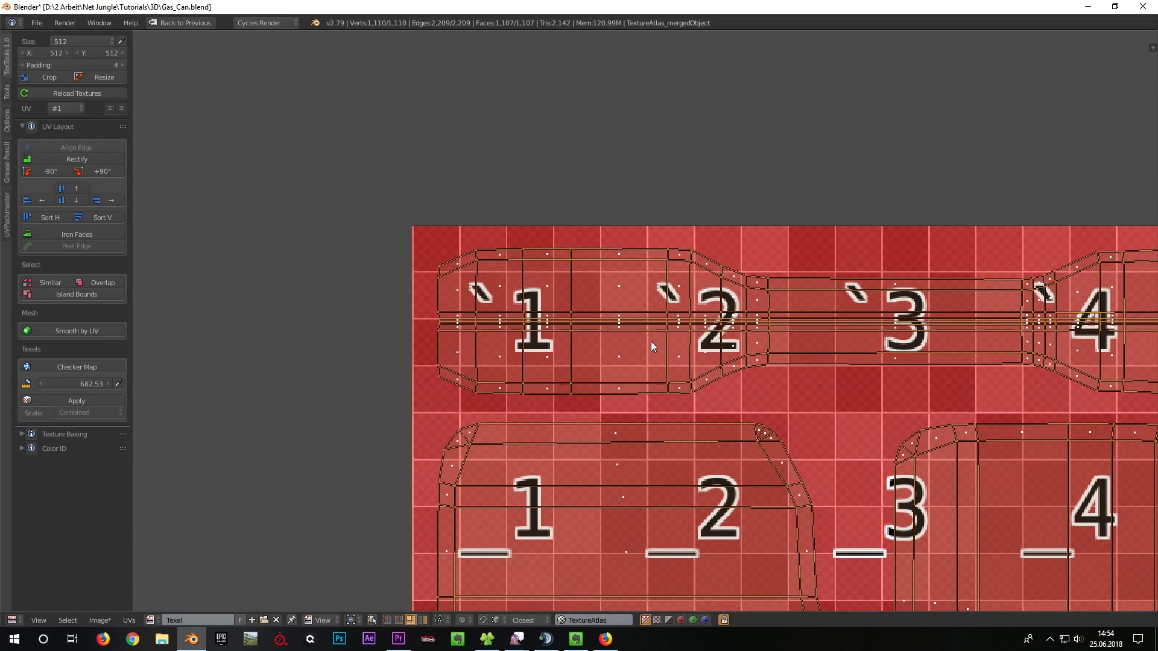
scroll(894, 328, down, 6)
scroll(389, 179, up, 1)
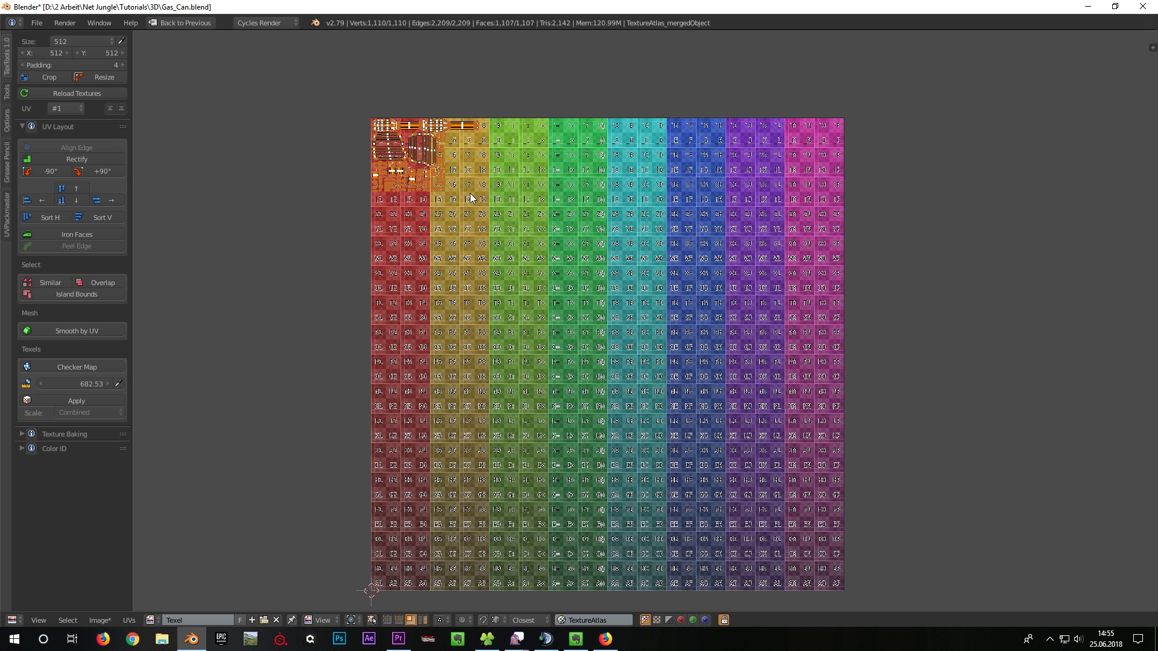
middle_drag(522, 320, 524, 318)
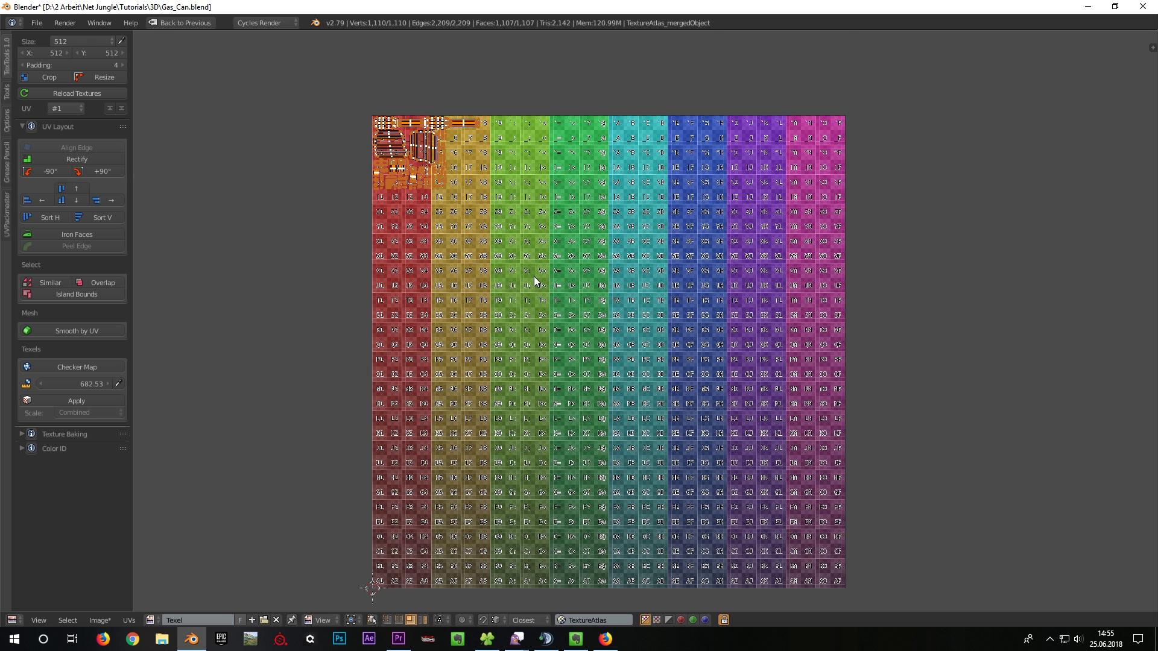
Step: Restore the normal layout, return to Object Mode and finish the atlas's manual unwrap
key(shift+space)
middle_drag(534, 276, 474, 278)
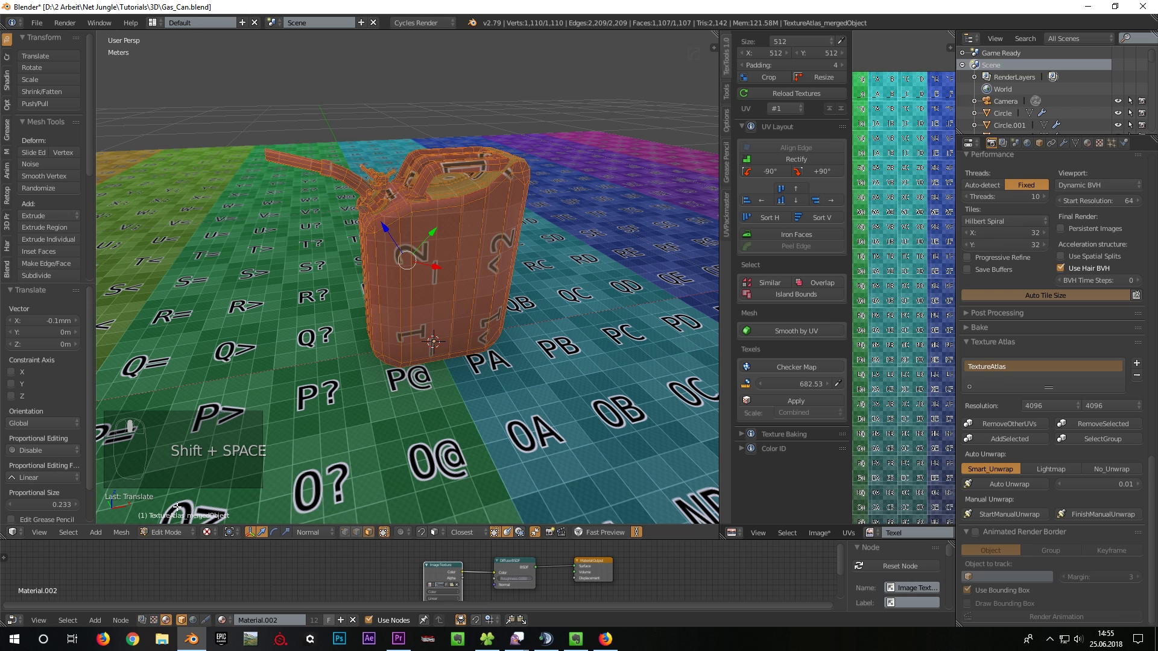
click(171, 533)
click(169, 515)
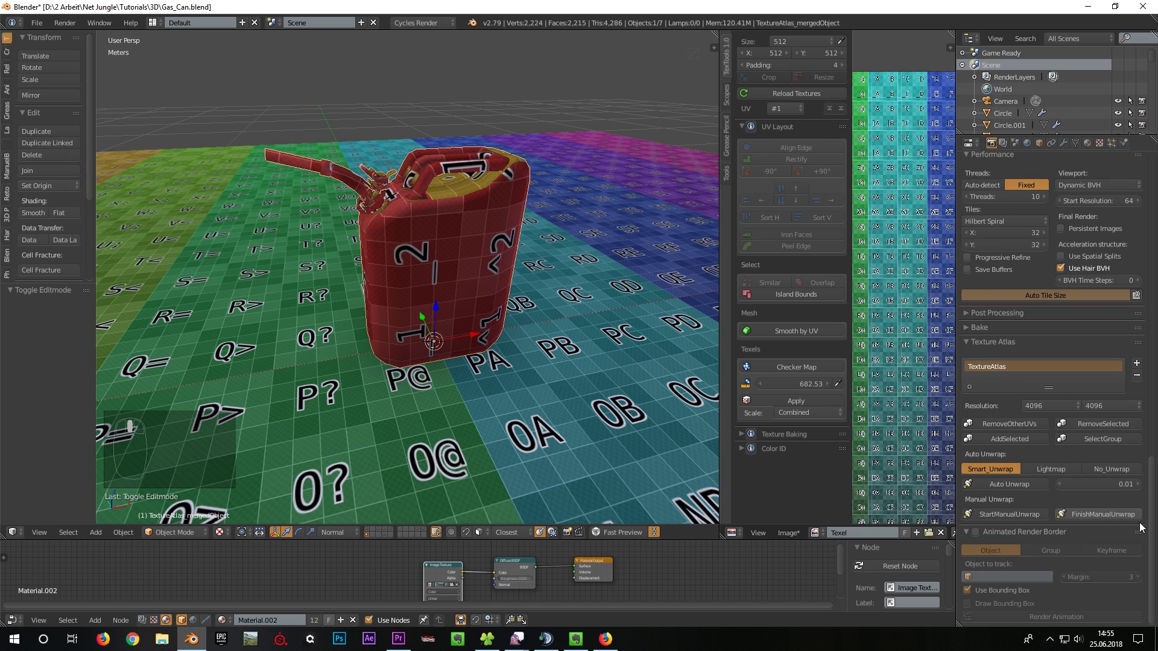
click(1089, 511)
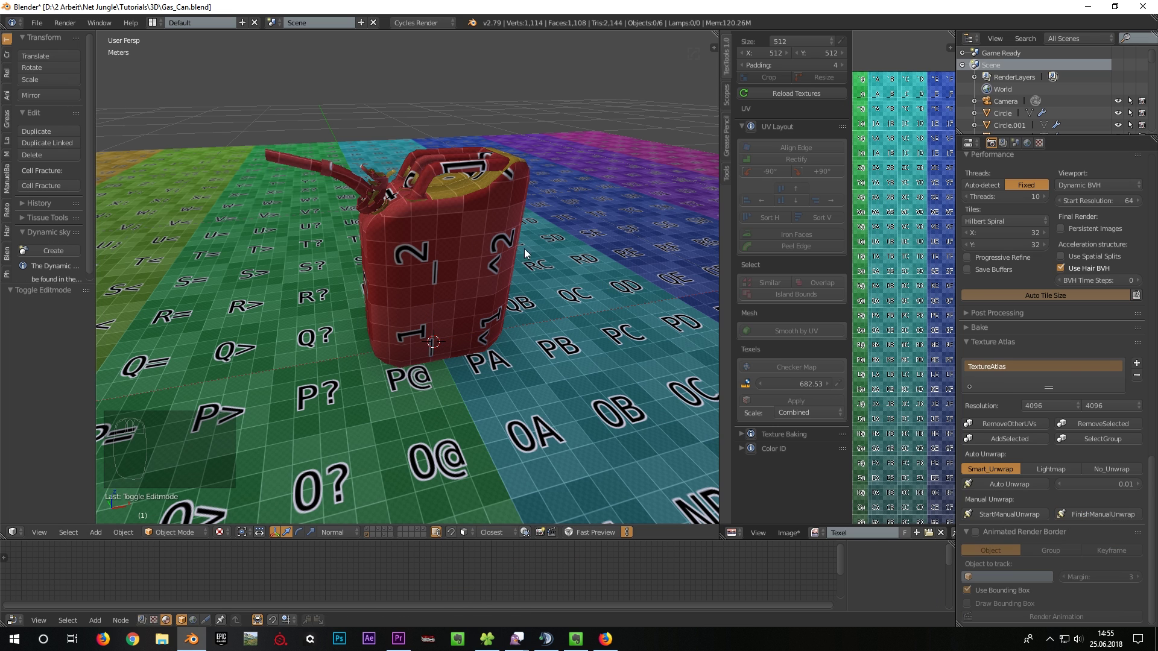
Step: Check that the canister body and spout are separate objects by trial-moving each and cancelling the moves
right_click(404, 220)
key(g)
right_click(486, 247)
middle_drag(386, 268, 374, 256)
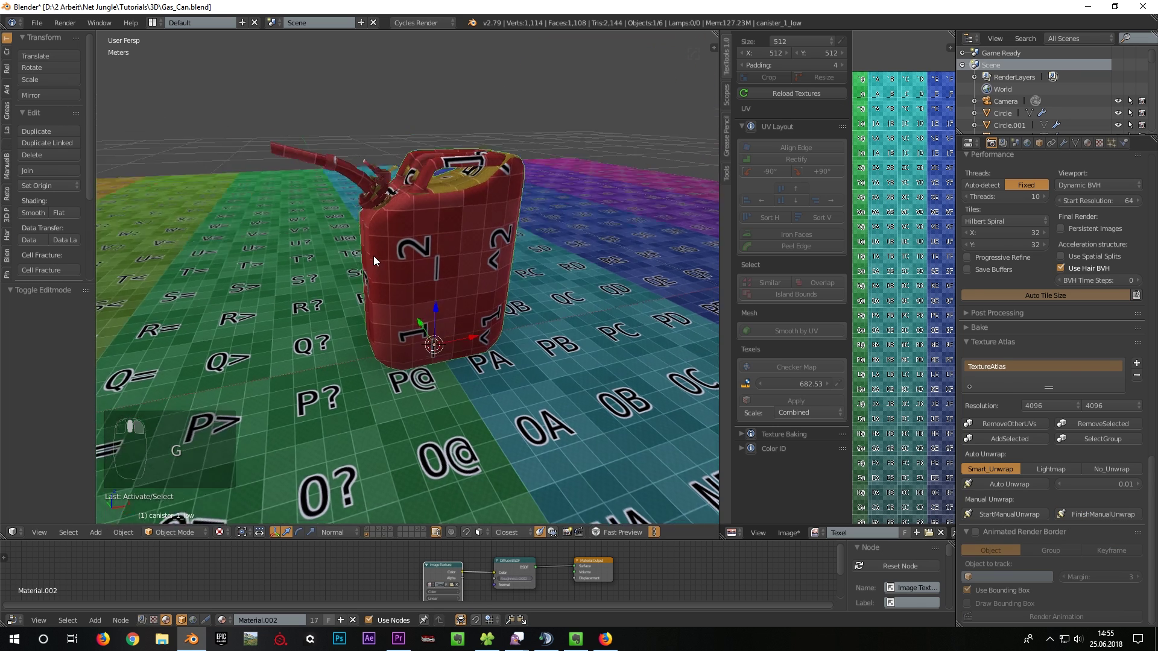
scroll(370, 254, up, 2)
key(g)
right_click(501, 264)
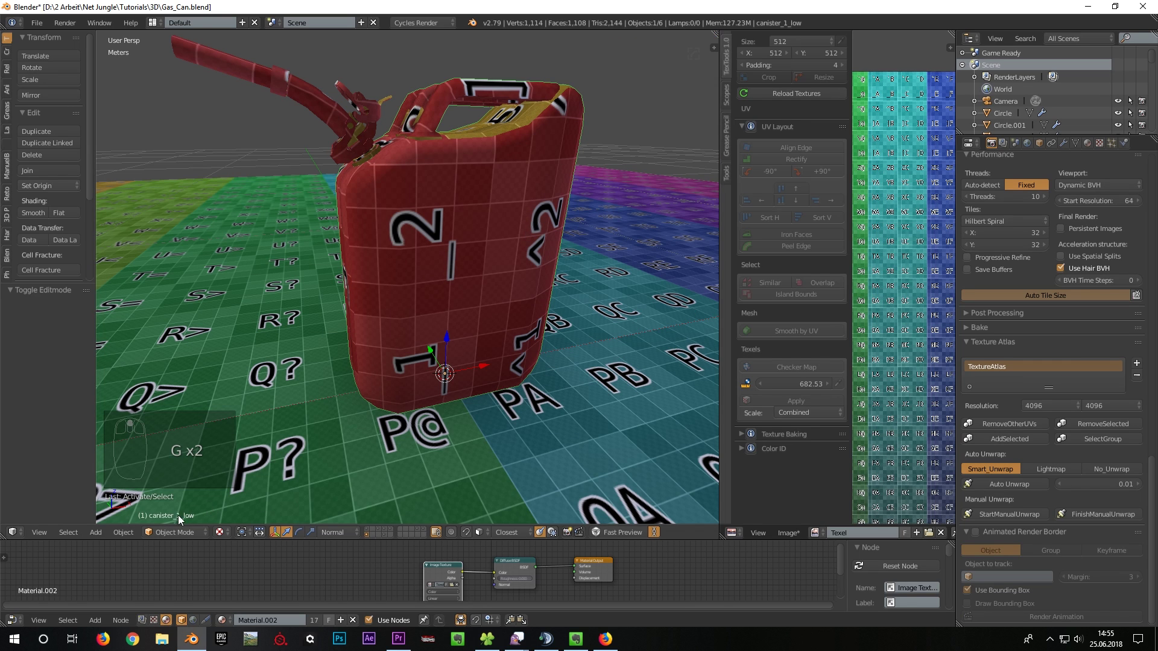
right_click(303, 98)
key(g)
right_click(339, 135)
Step: Hide the texture grid plane, select all low-poly can parts and switch the viewport to solid shading
scroll(564, 287, down, 5)
right_click(563, 287)
key(h)
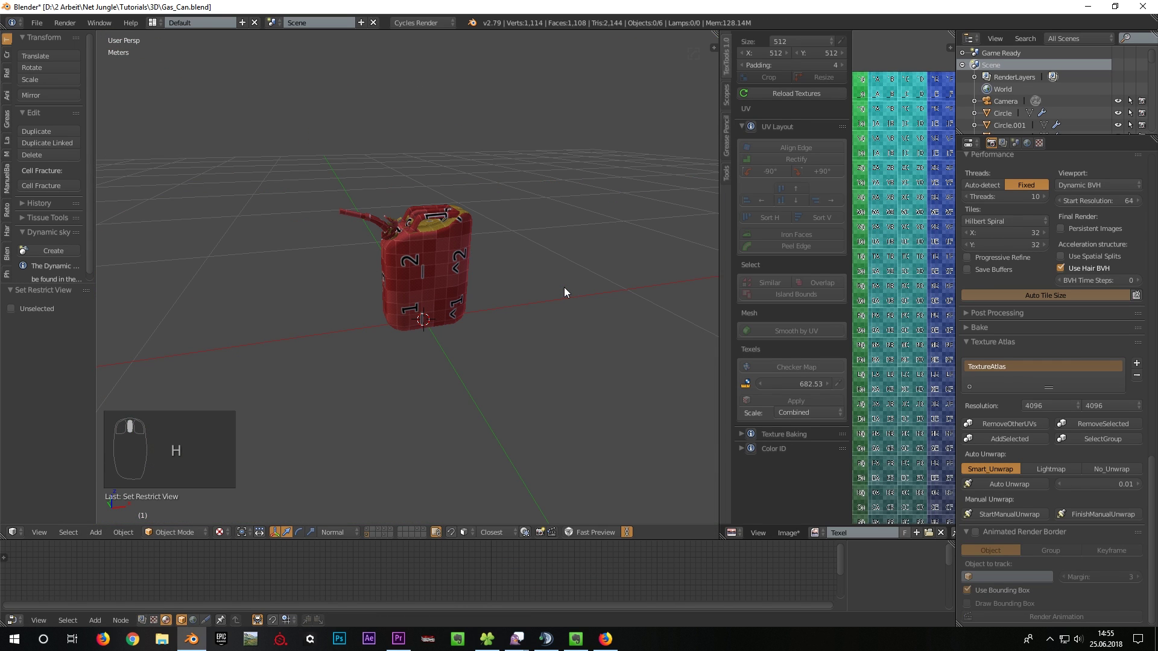
mouse_move(503, 279)
middle_down()
mouse_move(455, 272)
mouse_move(514, 252)
mouse_move(611, 249)
mouse_move(454, 240)
mouse_move(386, 278)
mouse_move(484, 346)
middle_up()
key(a)
key(a)
key(z)
scroll(456, 331, up, 3)
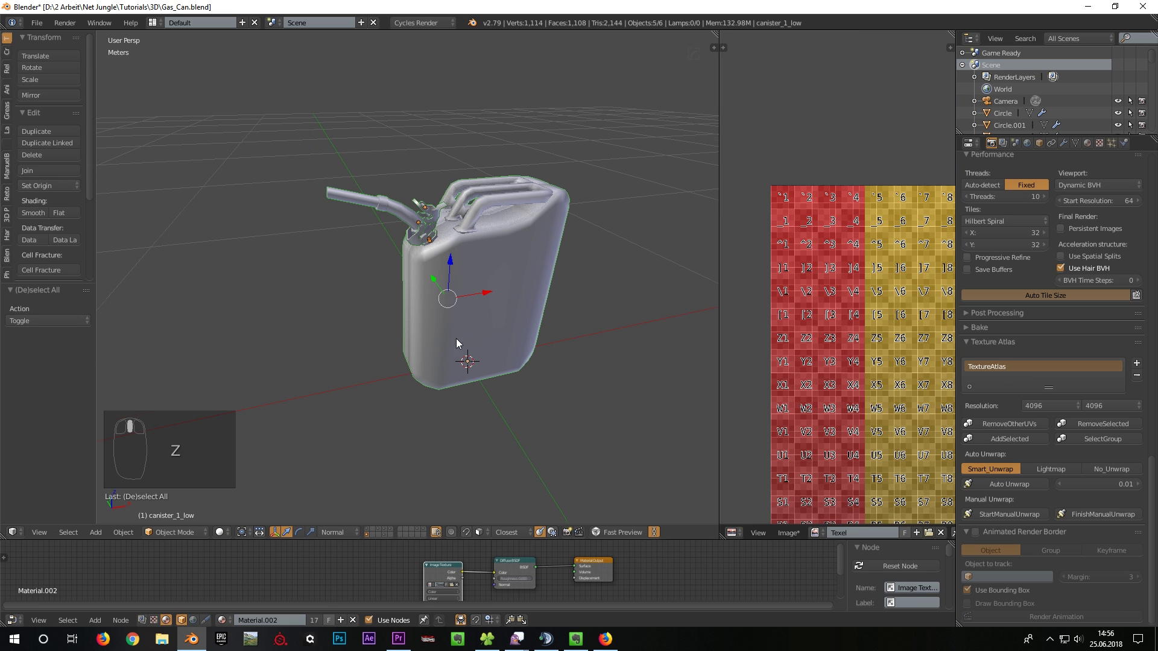
Step: Start an FBX export and limit it to the selected objects
click(37, 22)
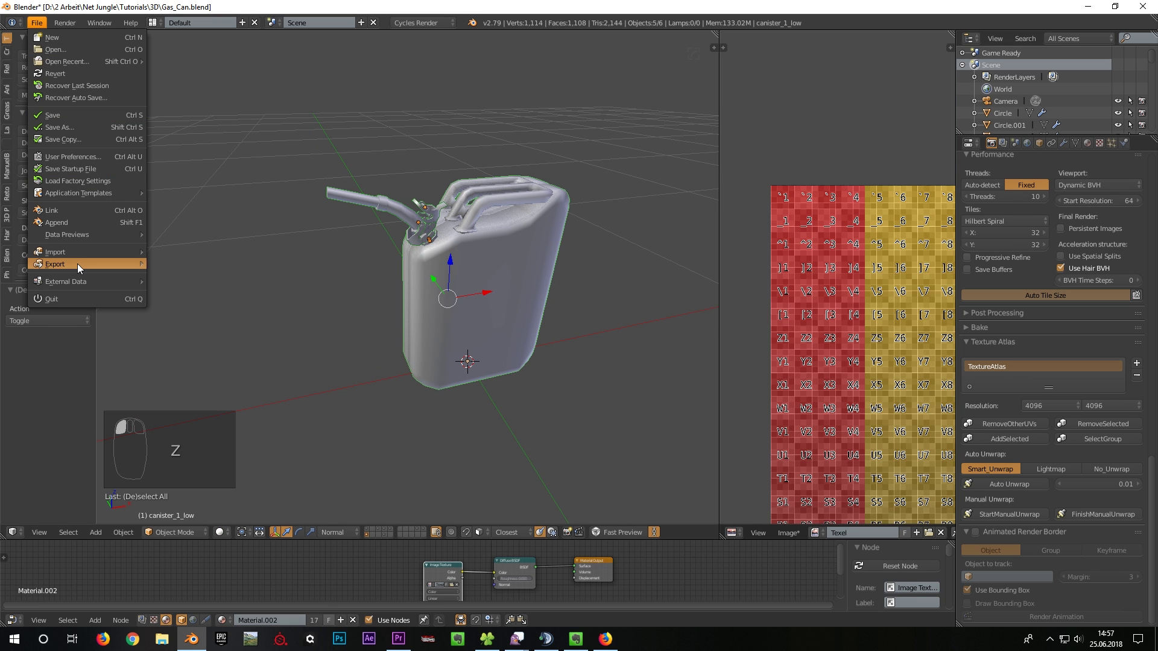
mouse_move(76, 263)
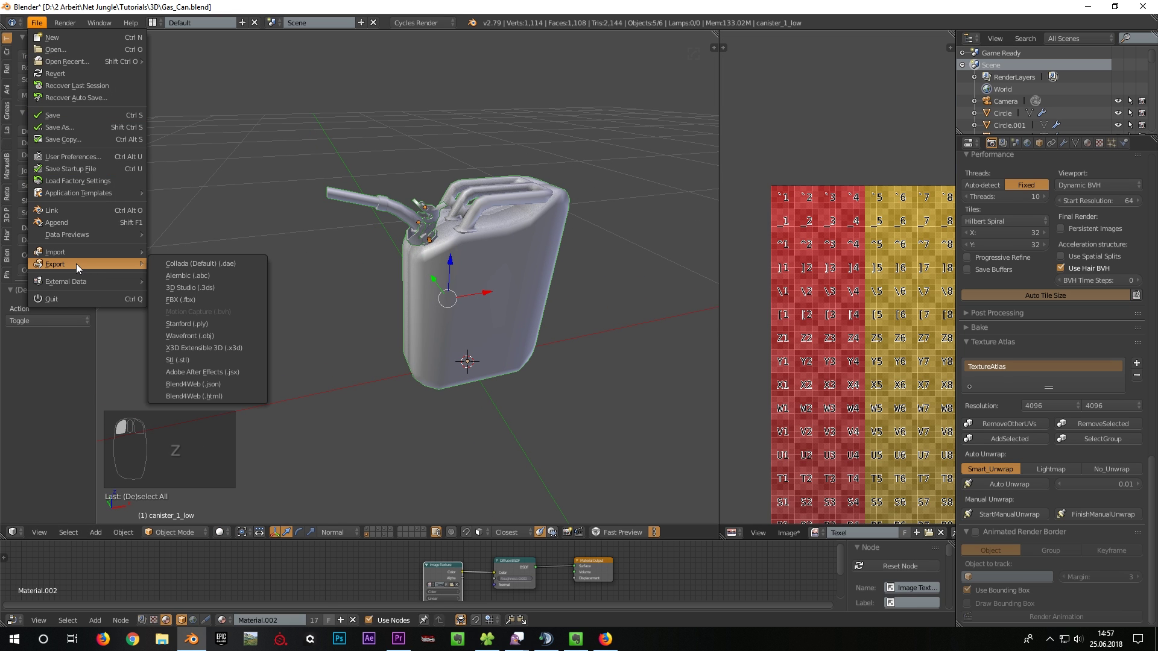
click(183, 300)
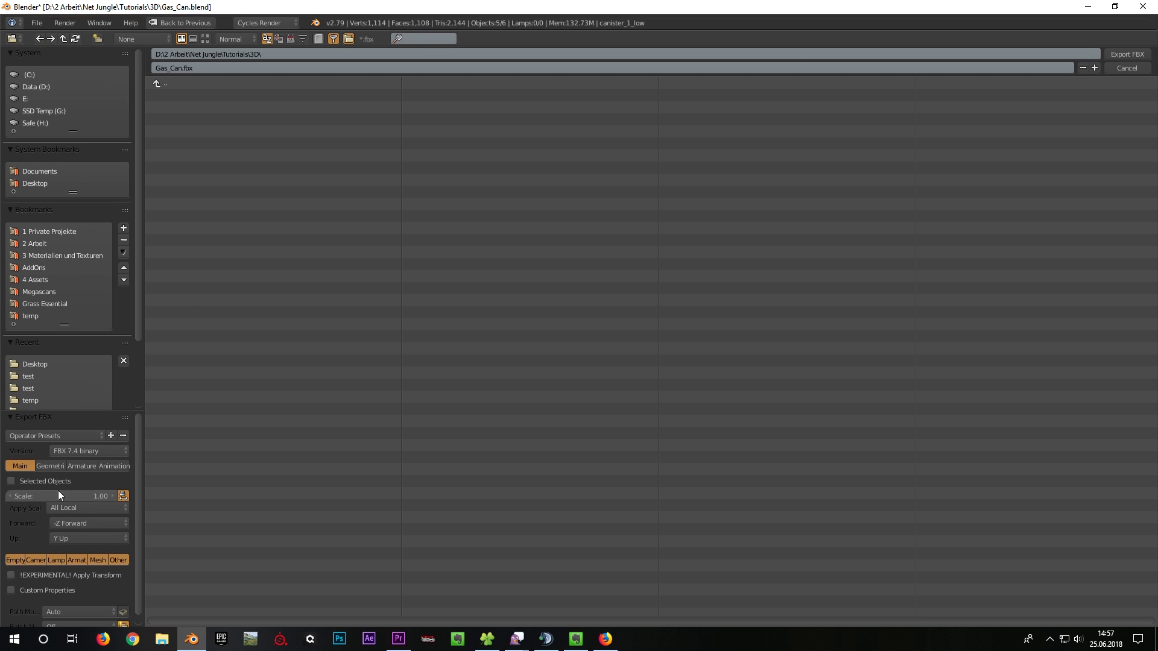
click(30, 482)
Step: Create a Substance folder in the Tutorials directory with a subfolder named Export Can for the export
key(BackSpace)
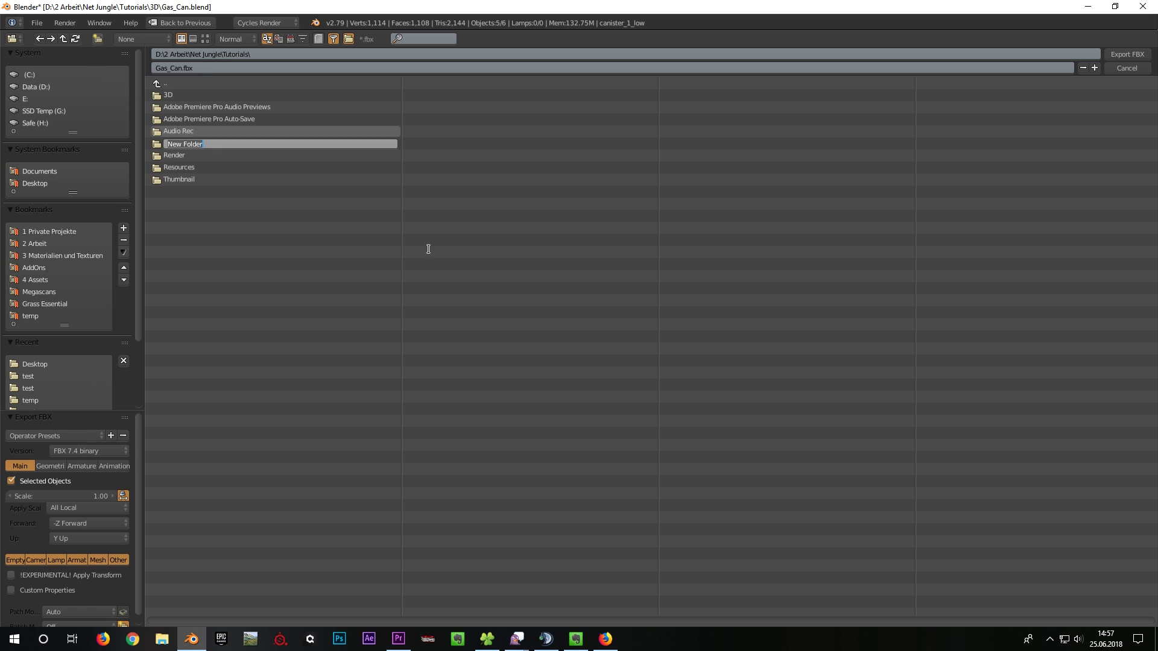
double_click(183, 167)
text(iExport Can)
key(Return)
Step: Name the file can_low and export the low-poly parts as FBX into the Export Can folder
click(167, 68)
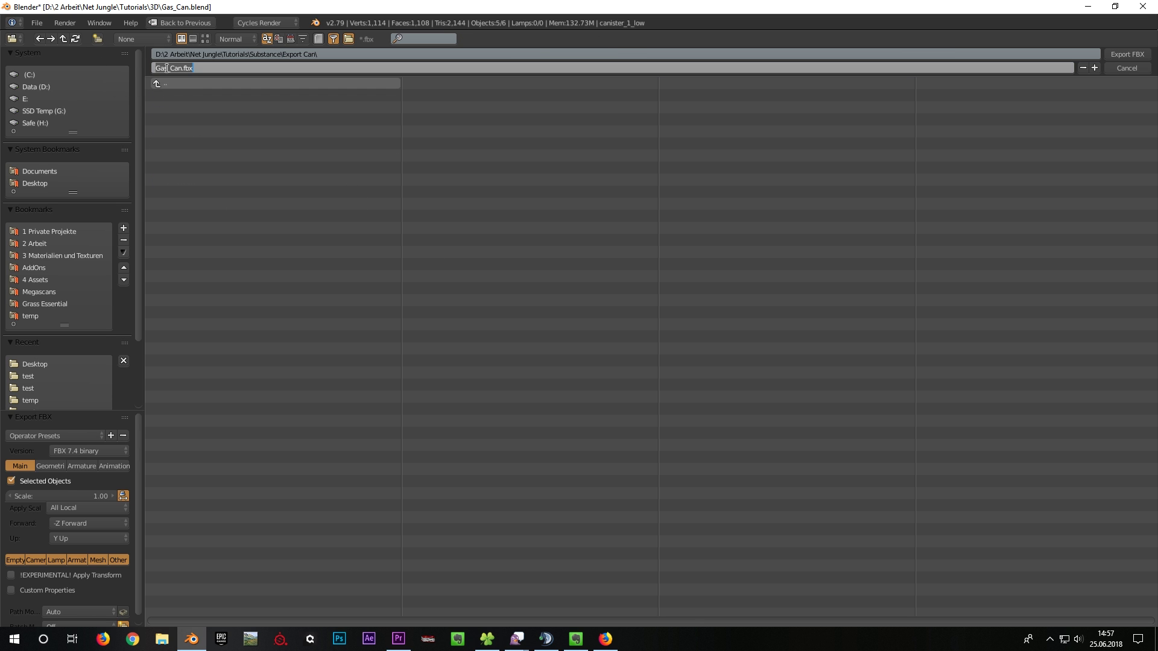
text(can_low)
key(Return)
click(1136, 58)
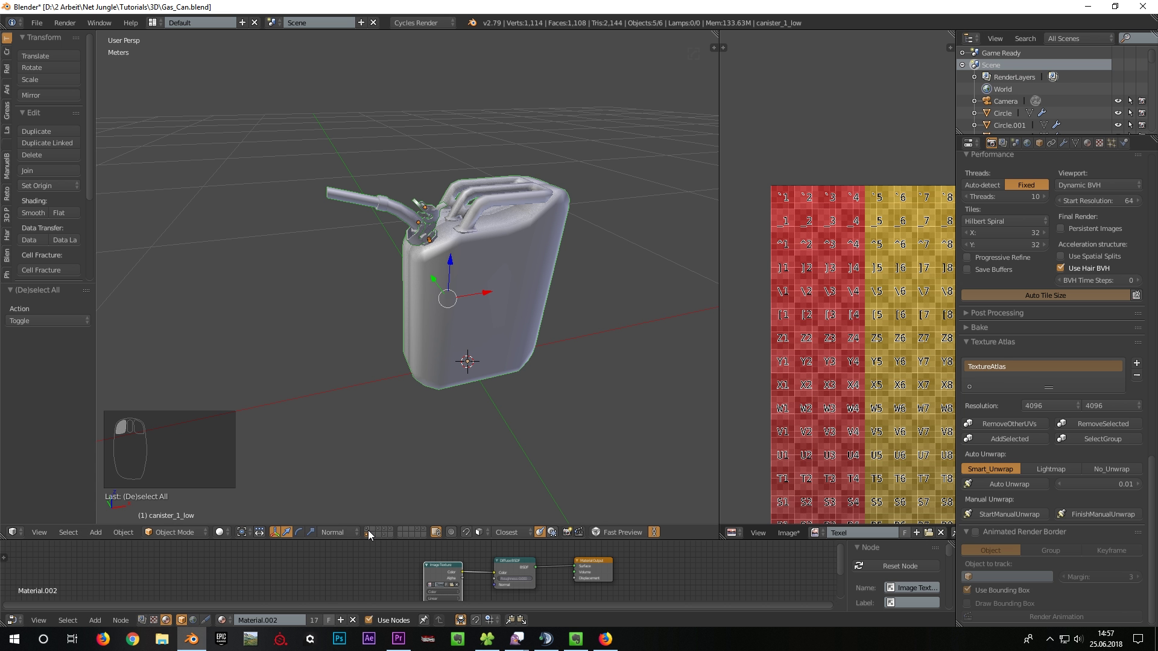
Step: Show the layer with the high-poly gas can and select all of its parts
click(368, 530)
right_click(468, 349)
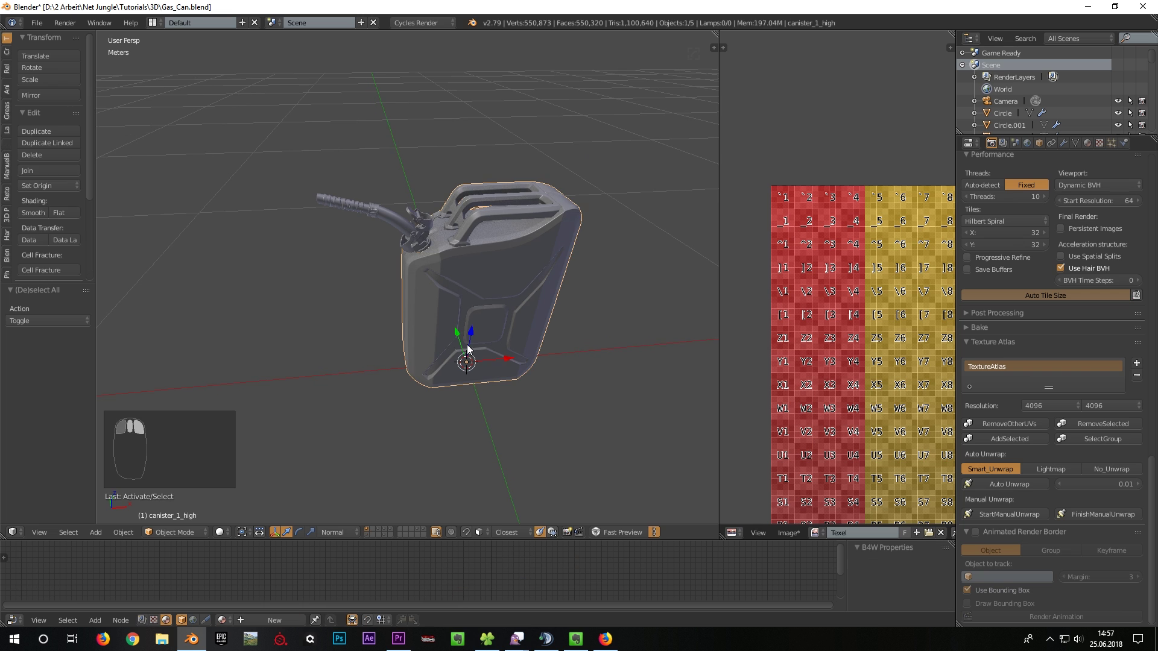
right_click(396, 230)
scroll(430, 308, down, 3)
key(a)
key(a)
key(a)
key(a)
scroll(431, 309, up, 4)
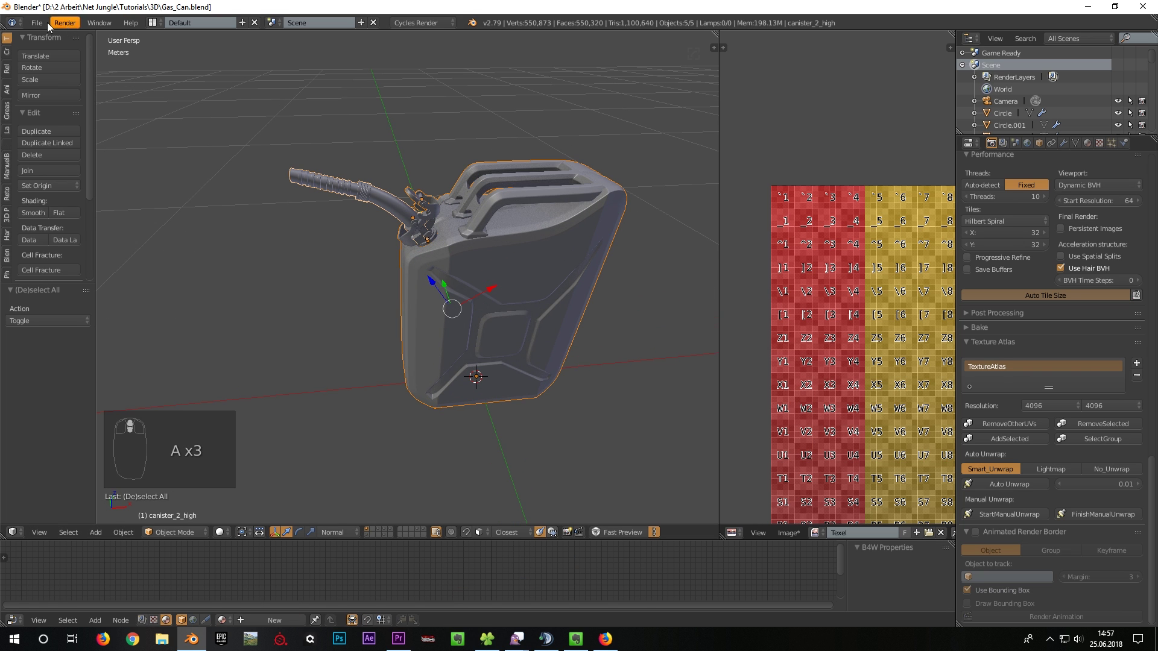
Step: Export the selected high-poly parts as FBX under the name can_high in the Export Can folder
click(37, 23)
mouse_move(71, 262)
click(187, 298)
click(179, 67)
click(179, 66)
key(BackSpace)
key(BackSpace)
text(high)
key(Return)
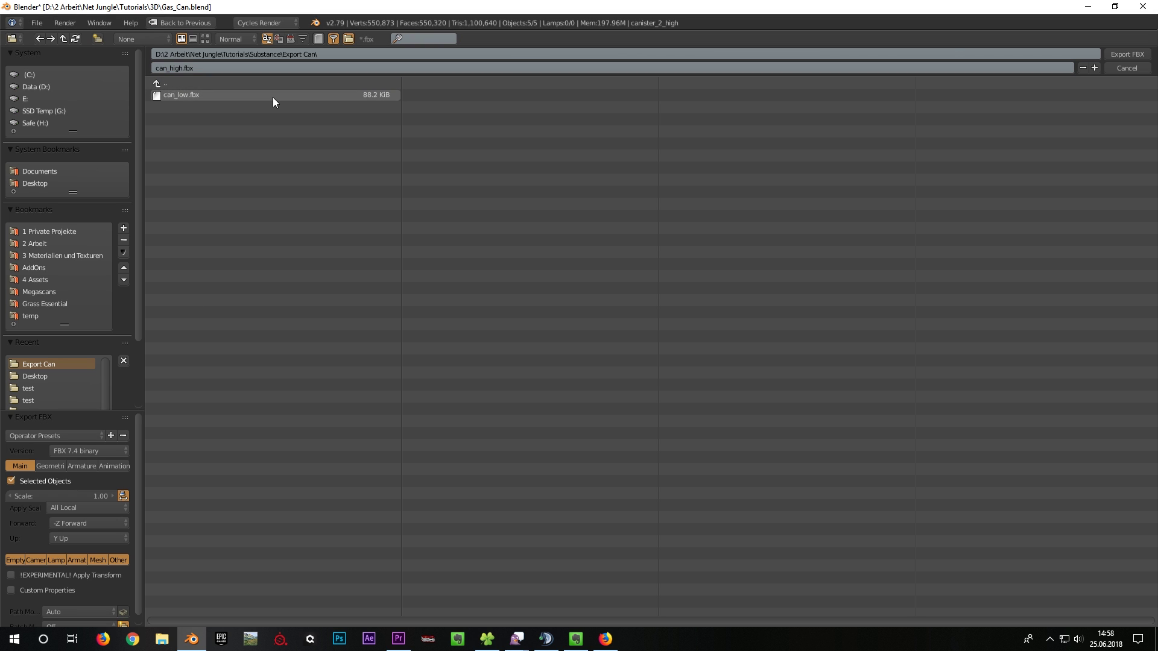
click(1136, 53)
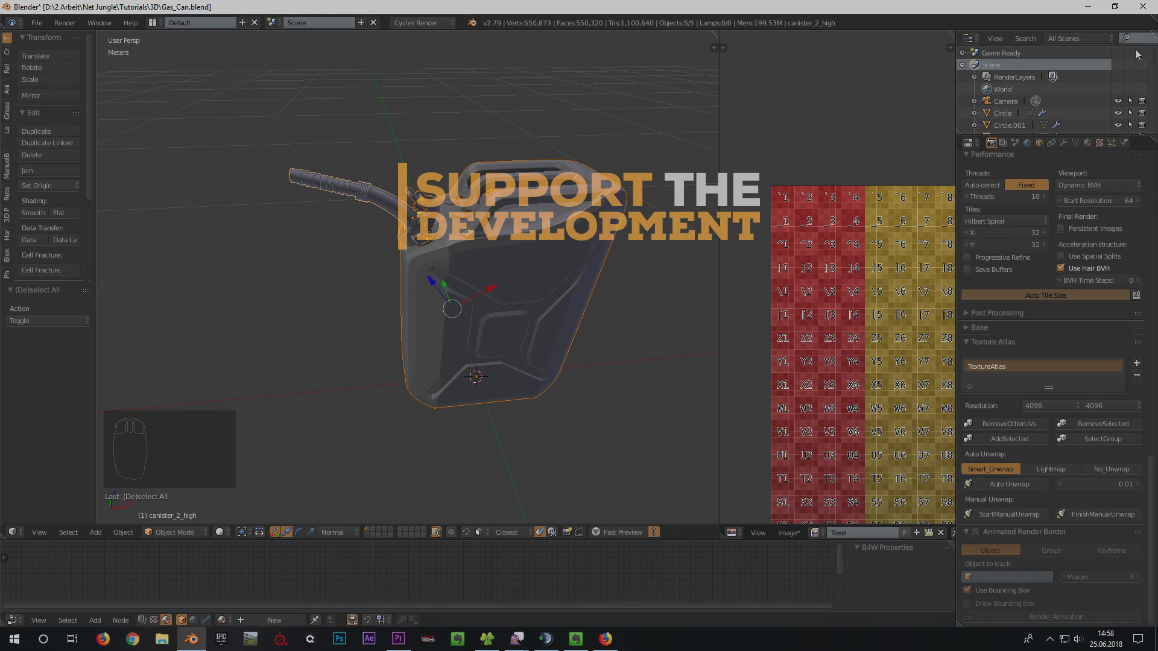